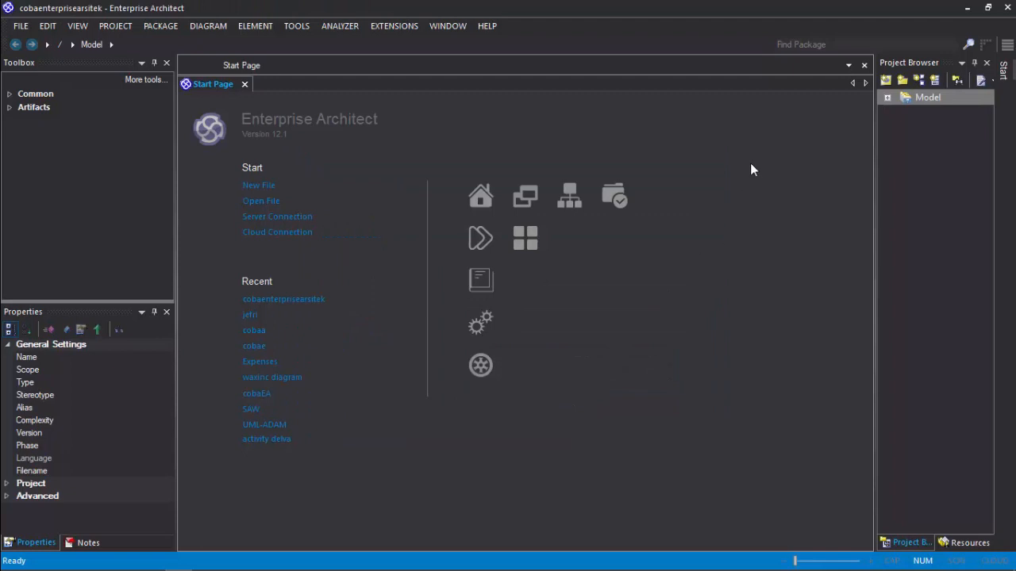
Create a Strategic Modeling Flow Chart diagram in the Diagram package, named "Flowchart Diagram Mengambil Uang di Mesin ATM".
click(888, 98)
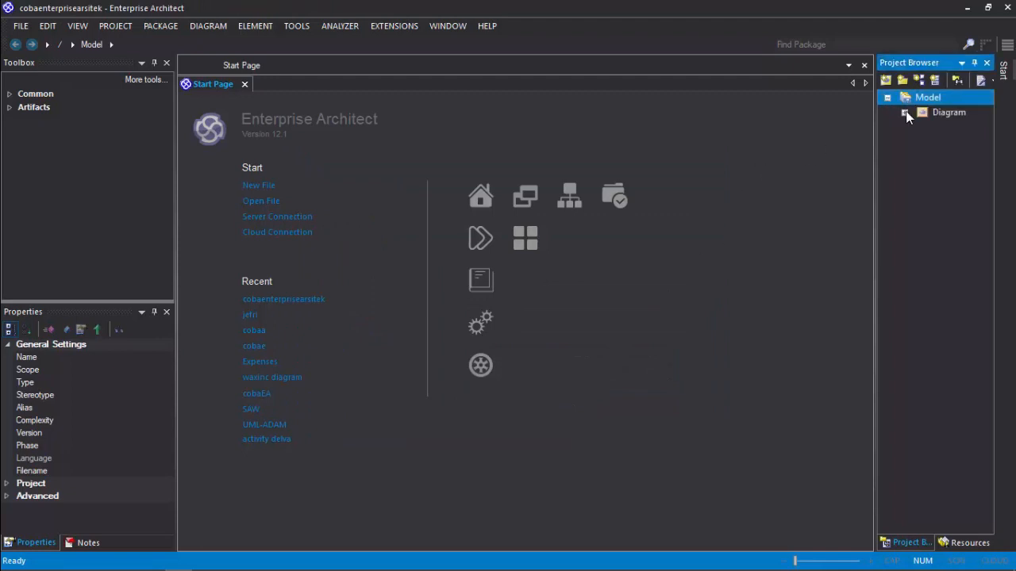
click(906, 114)
click(940, 100)
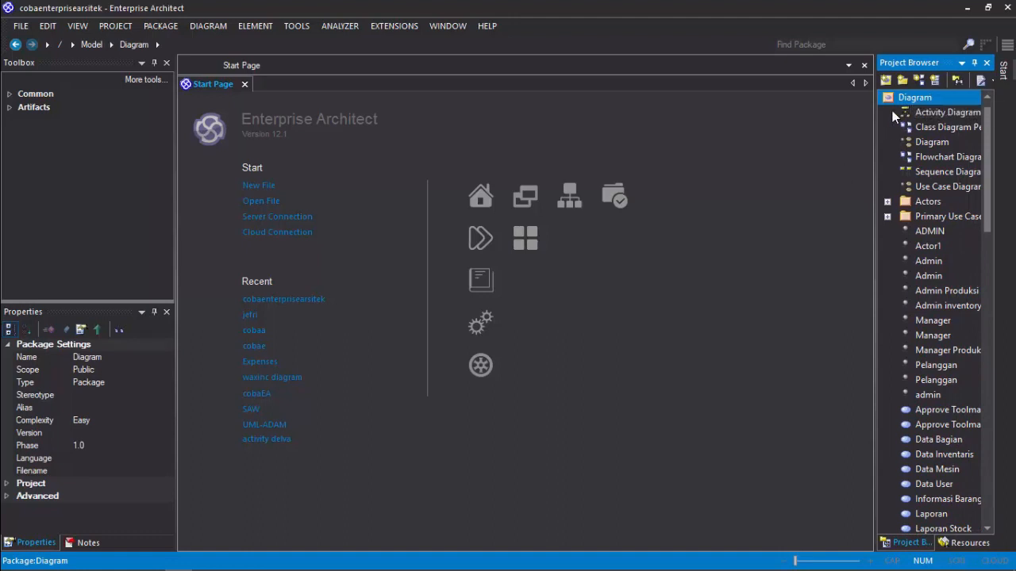
click(919, 83)
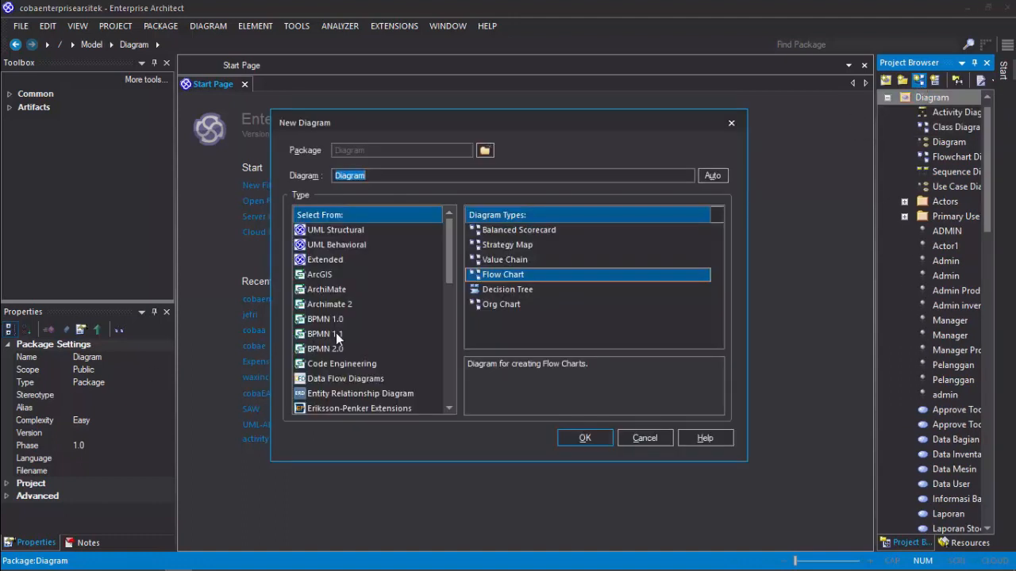
scroll(336, 332, down, 3)
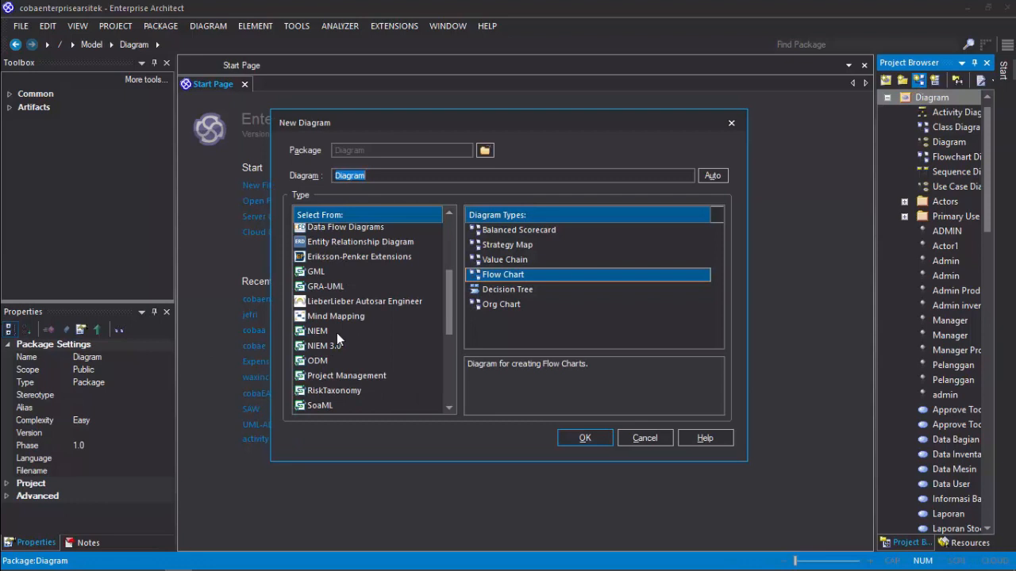
scroll(337, 333, down, 2)
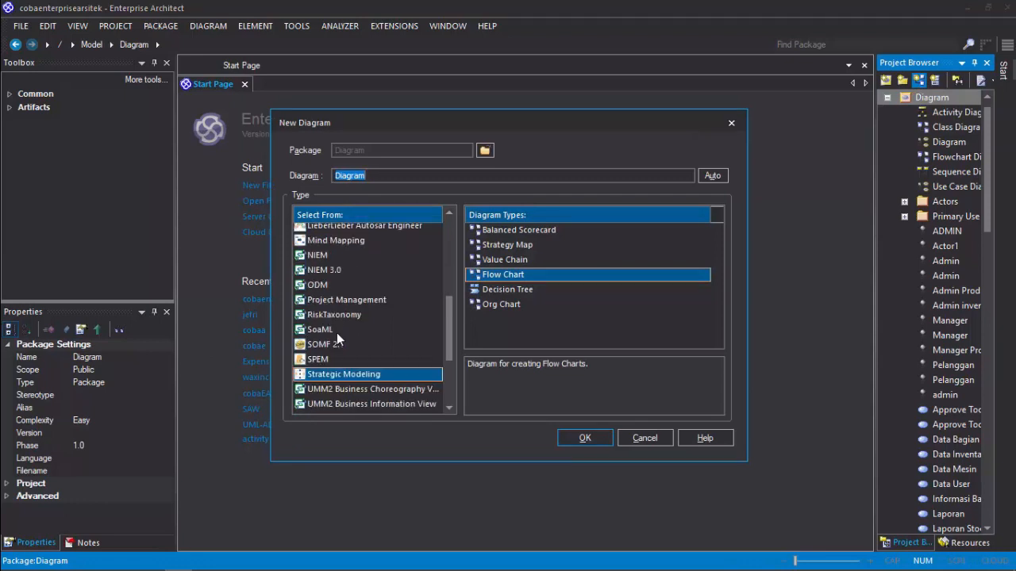
click(345, 372)
scroll(335, 332, up, 5)
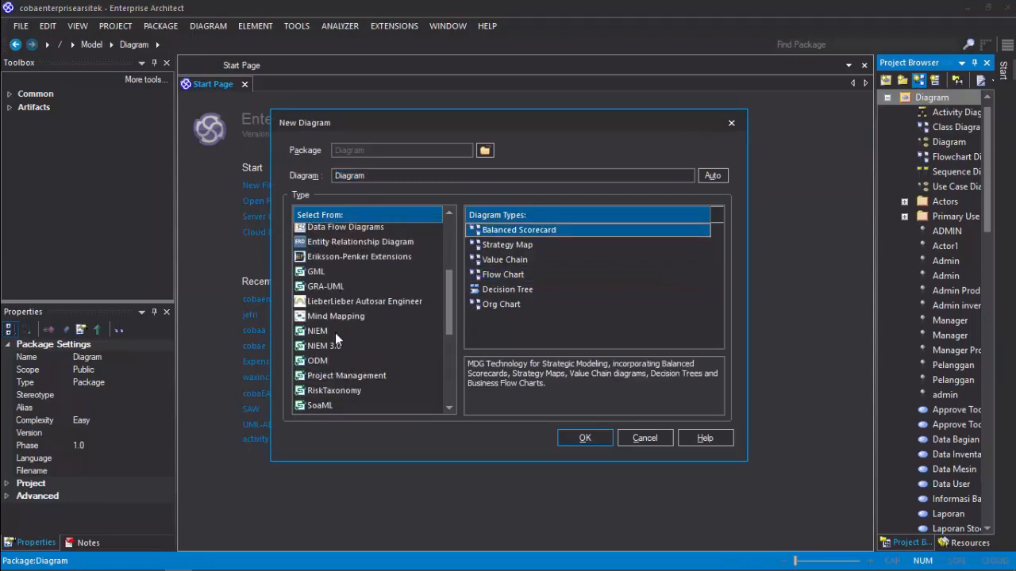
scroll(335, 286, down, 5)
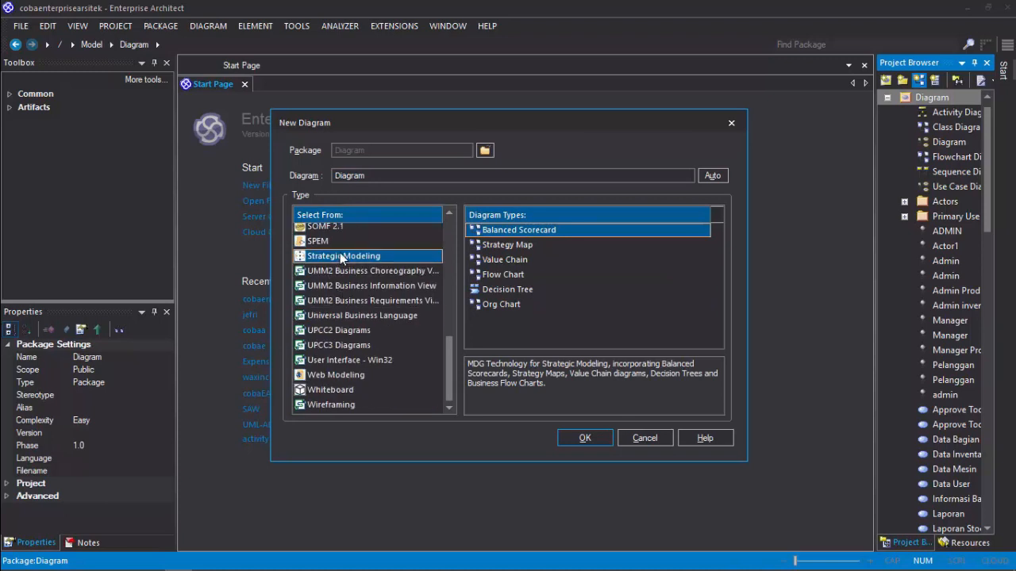
click(503, 273)
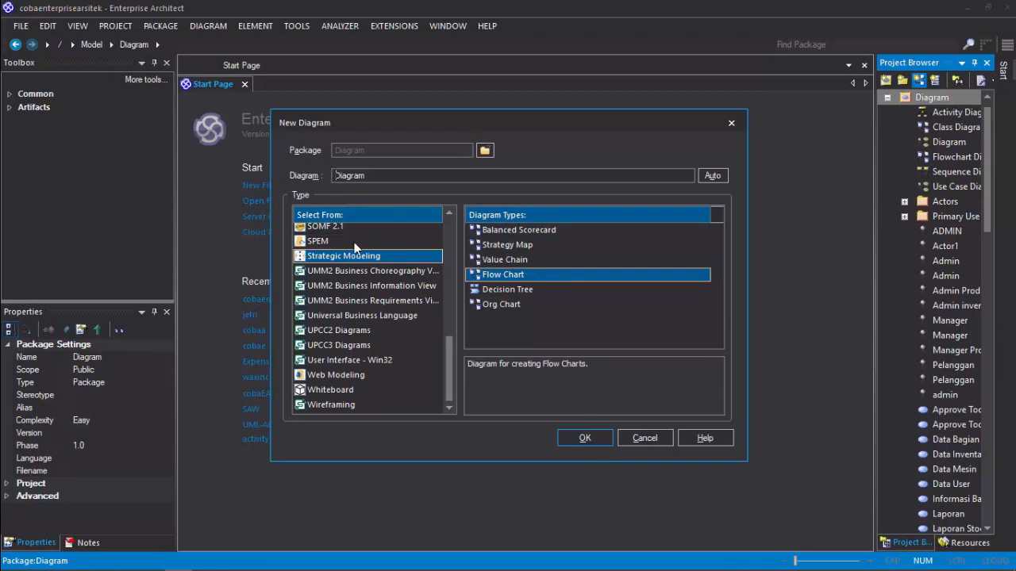
text(Flowchart)
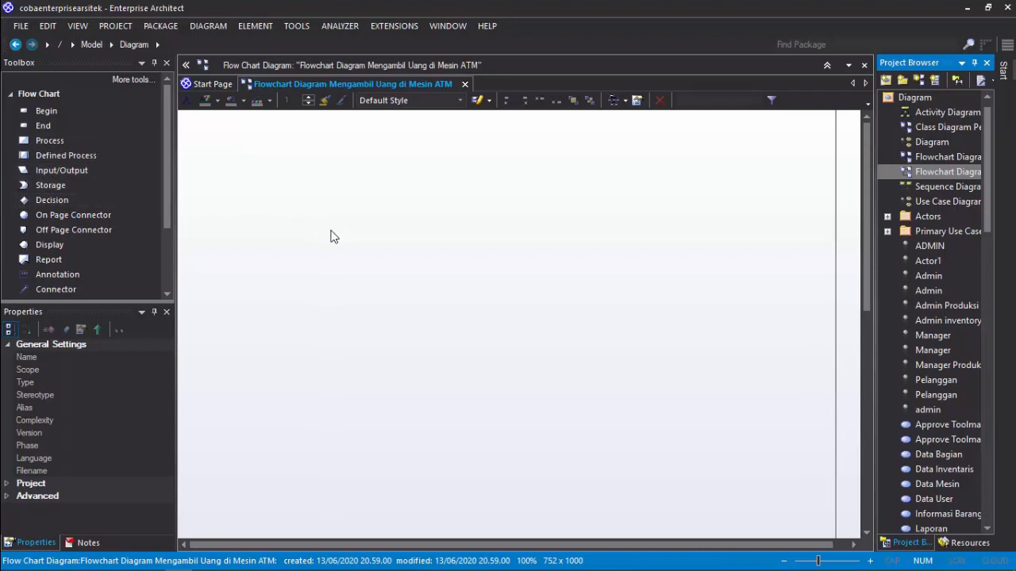
Add a Begin element near the upper left of the diagram and name it "mulai".
click(45, 112)
click(254, 143)
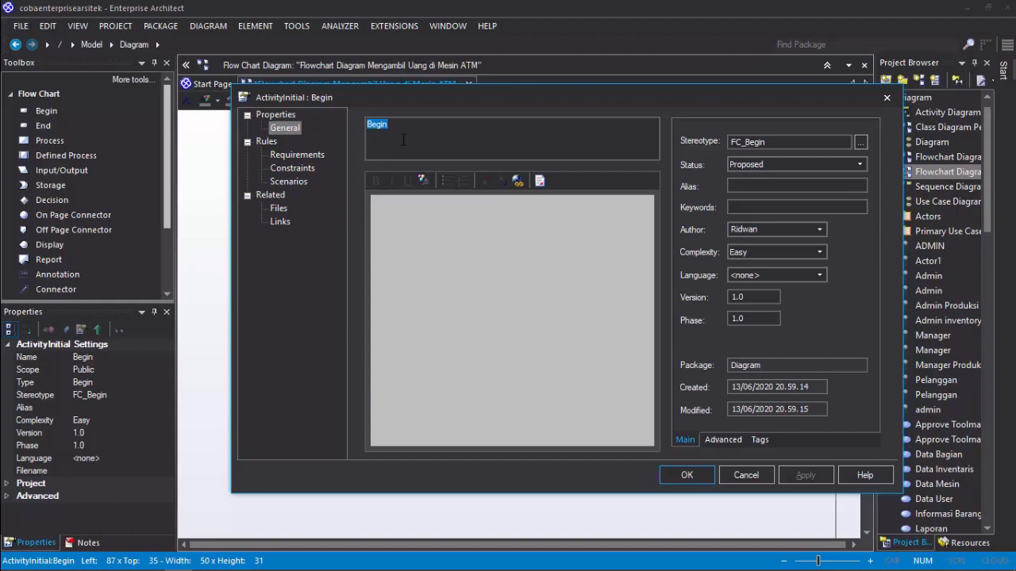
text(mulai)
double_click(775, 143)
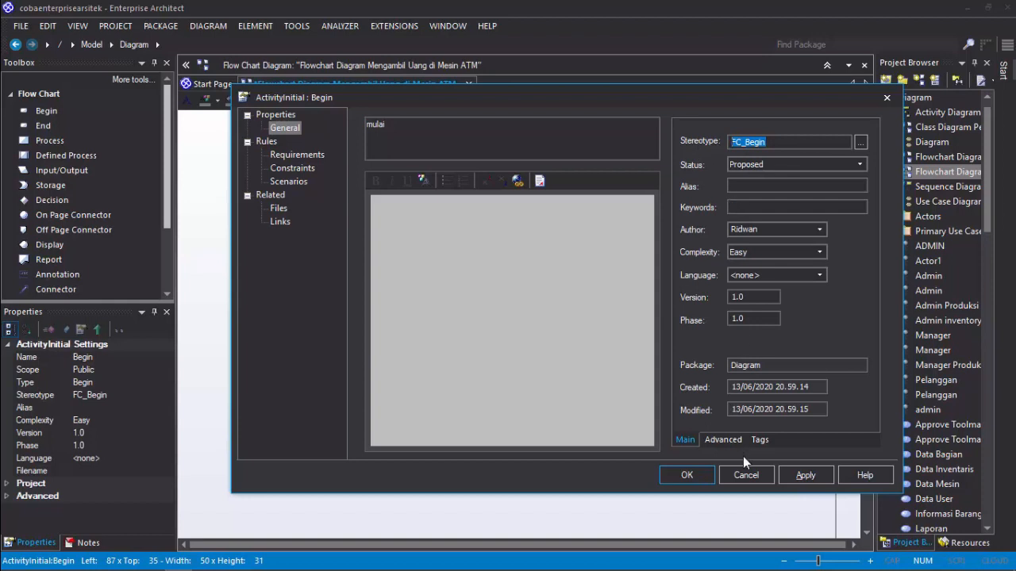
click(806, 476)
click(688, 474)
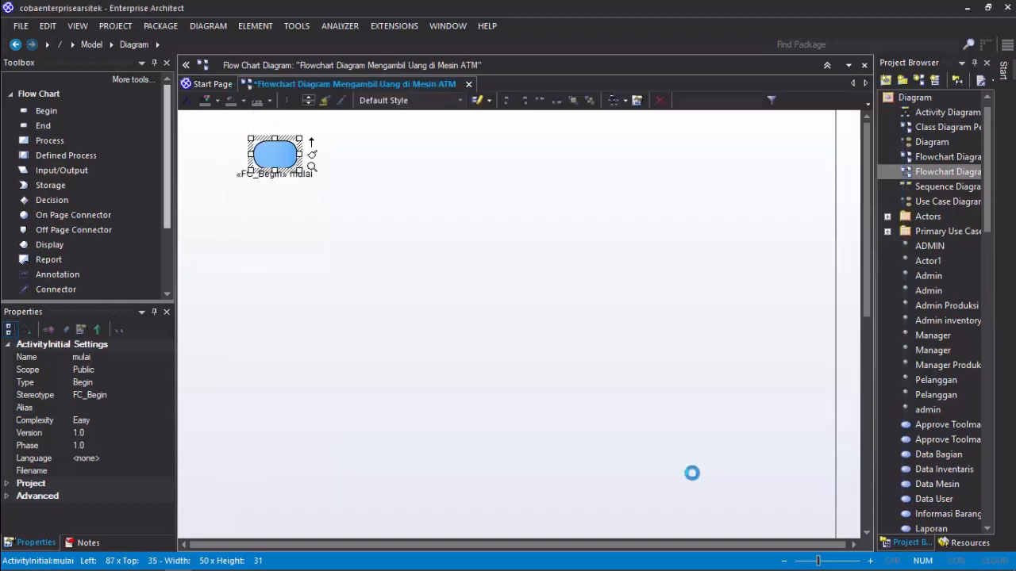
Move the "mulai" label up so it sits over its Begin shape.
click(324, 185)
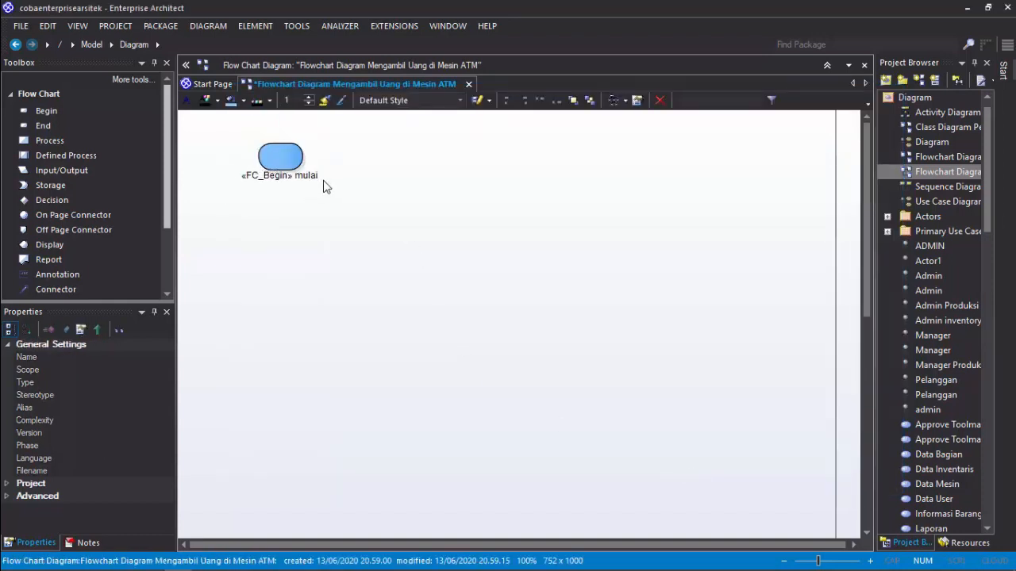
click(301, 181)
drag(302, 181, 302, 164)
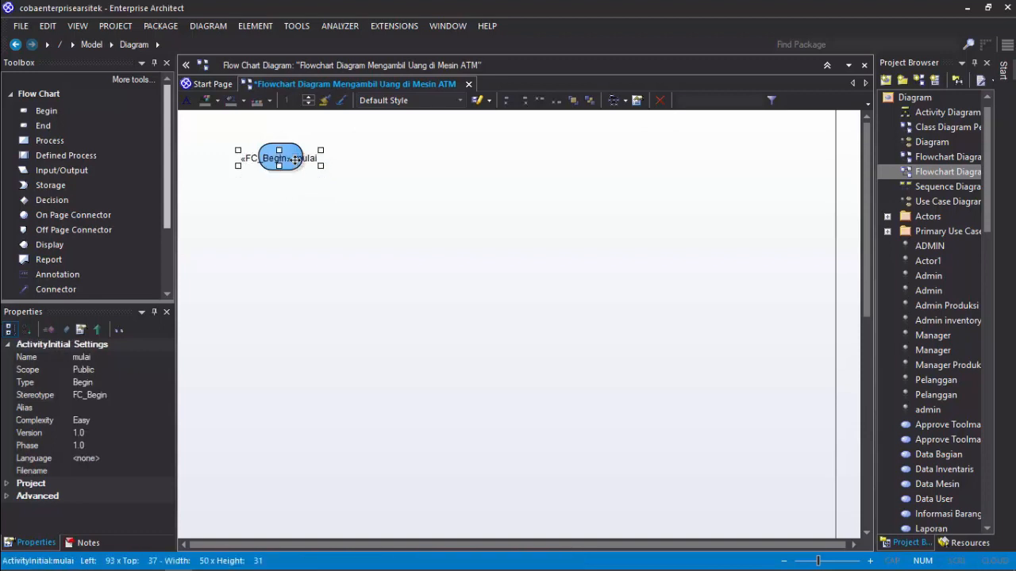
click(369, 198)
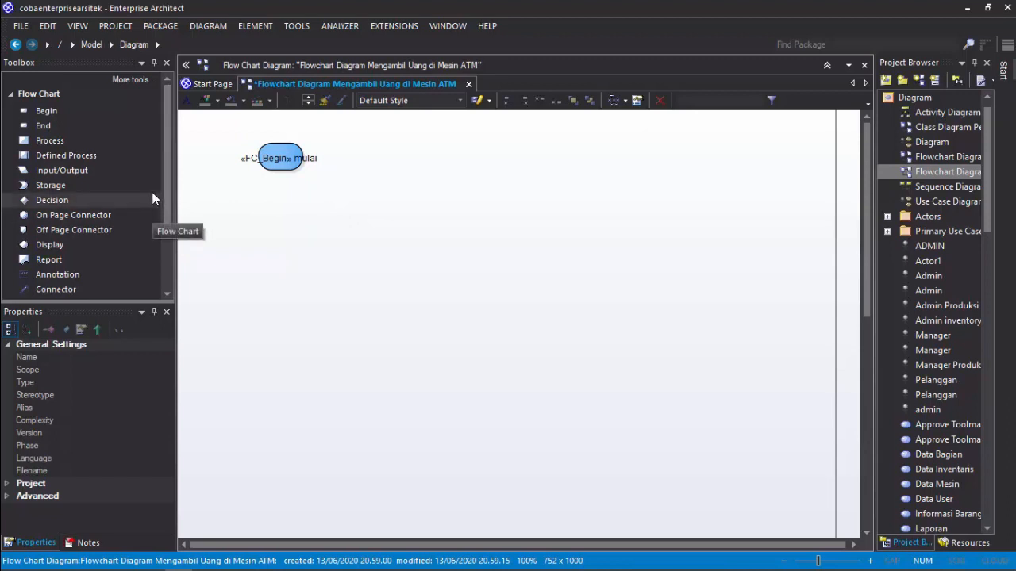
Add an Input/Output element below the Begin shape and name it "Masuk kartu ATM".
click(51, 171)
click(273, 205)
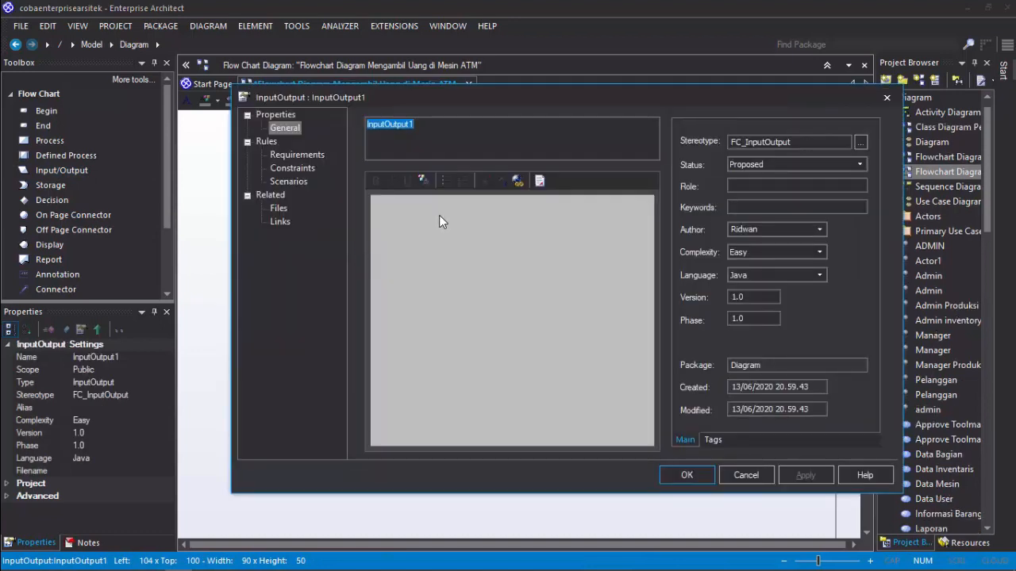
text(Masuk )
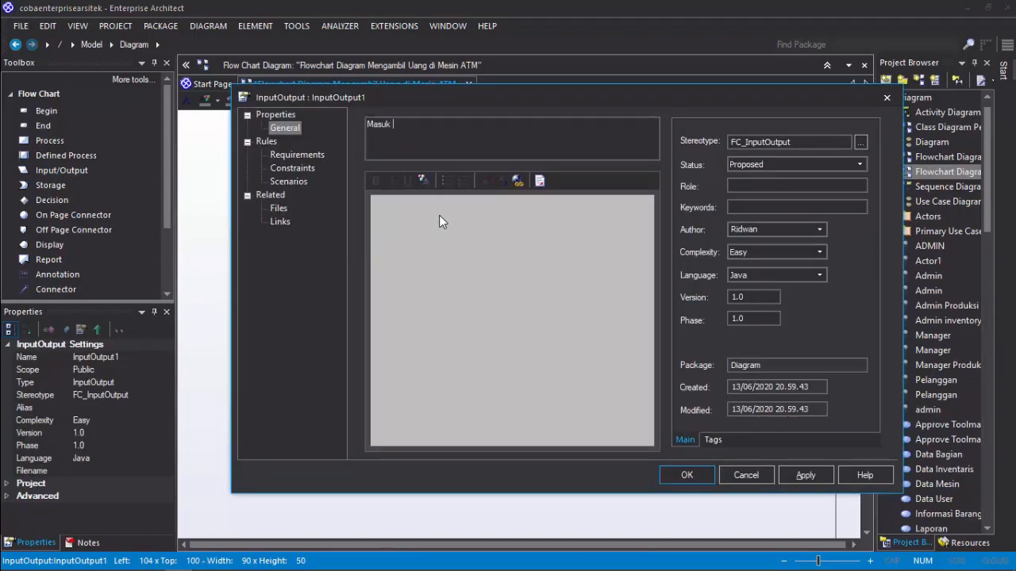
text(kartu ATM)
key(Return)
click(441, 246)
Resize the "Masuk kartu ATM" shape to about 90 by 57 and align it beneath the "mulai" shape.
click(323, 244)
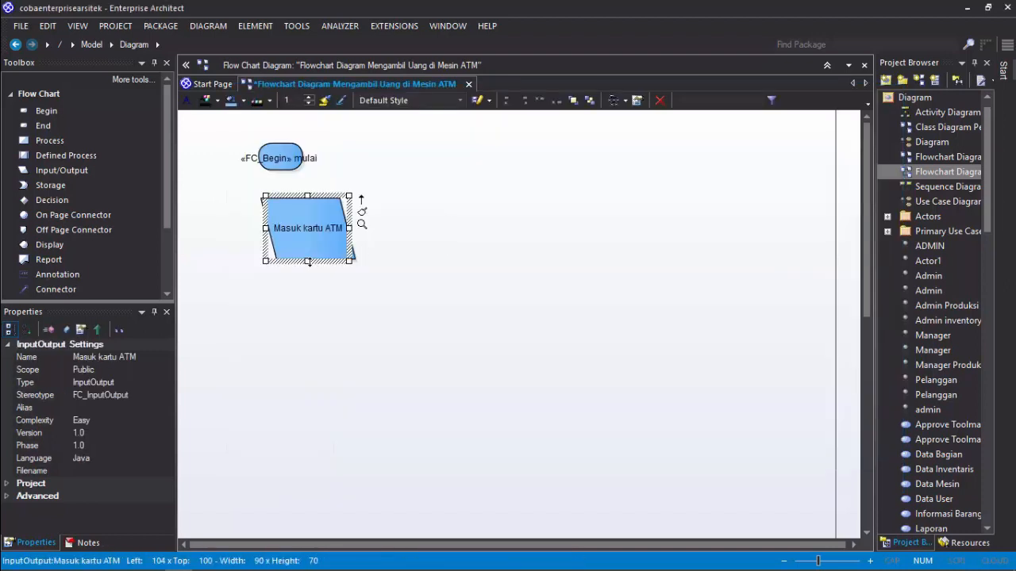
drag(307, 261, 282, 231)
click(307, 196)
click(280, 163)
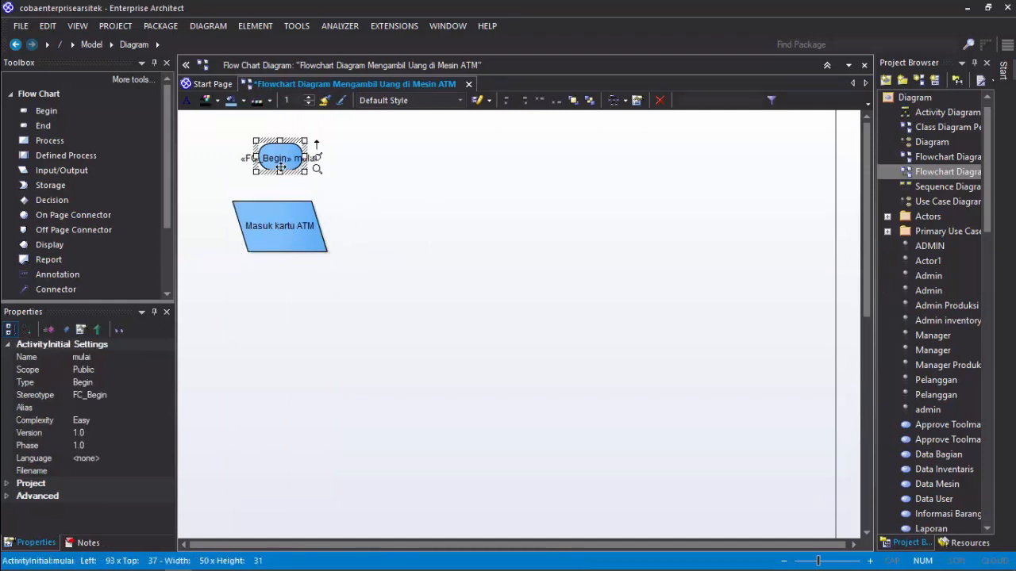
click(400, 217)
Draw a connector from the "mulai" shape down to the "Masuk kartu ATM" shape.
click(55, 289)
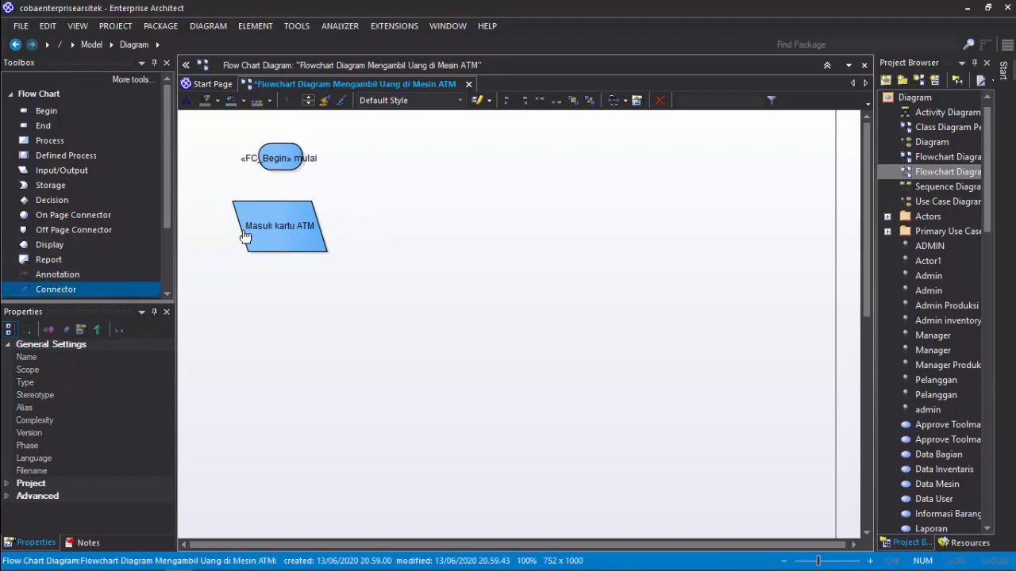
click(283, 167)
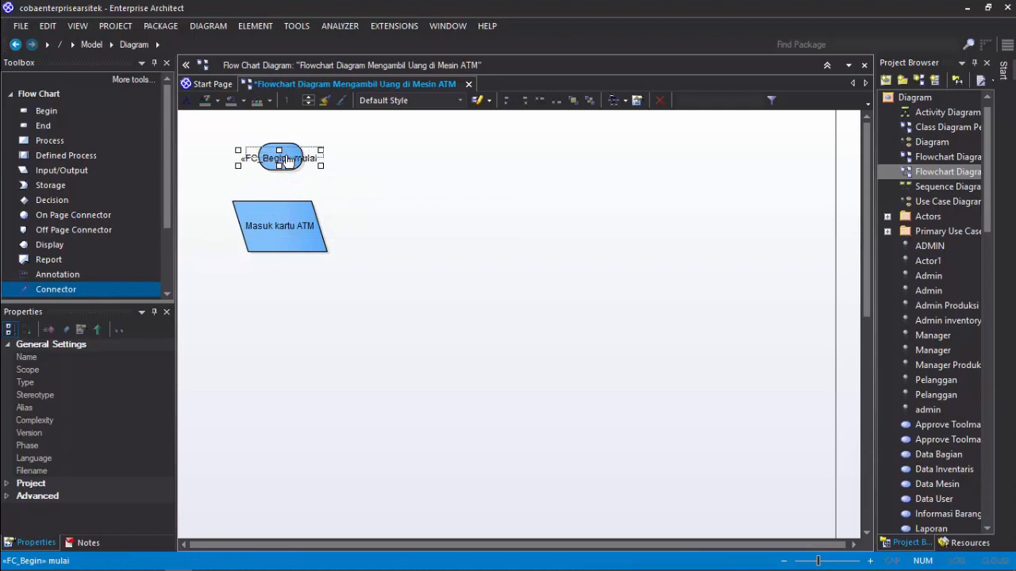
click(242, 196)
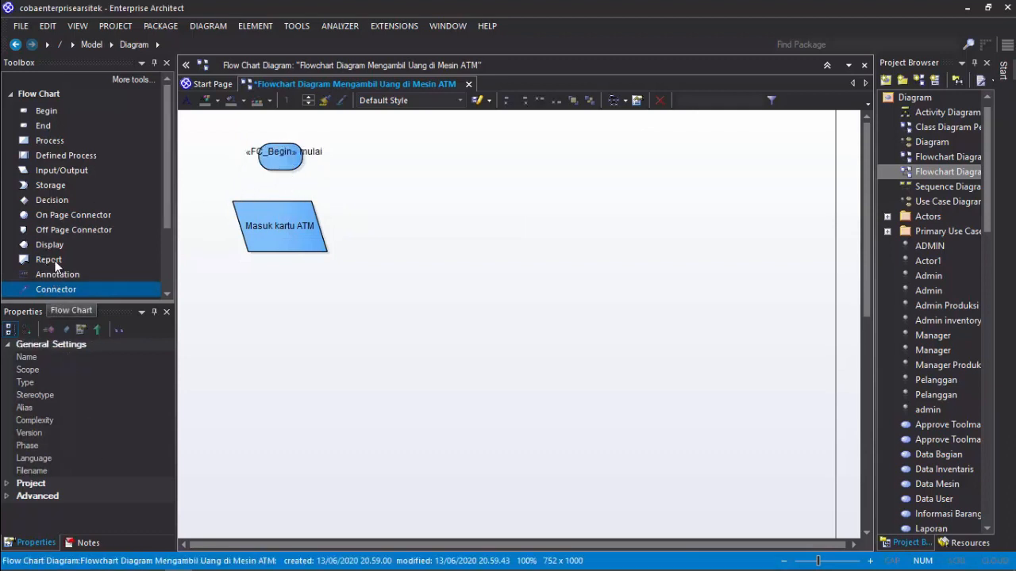
scroll(56, 265, down, 1)
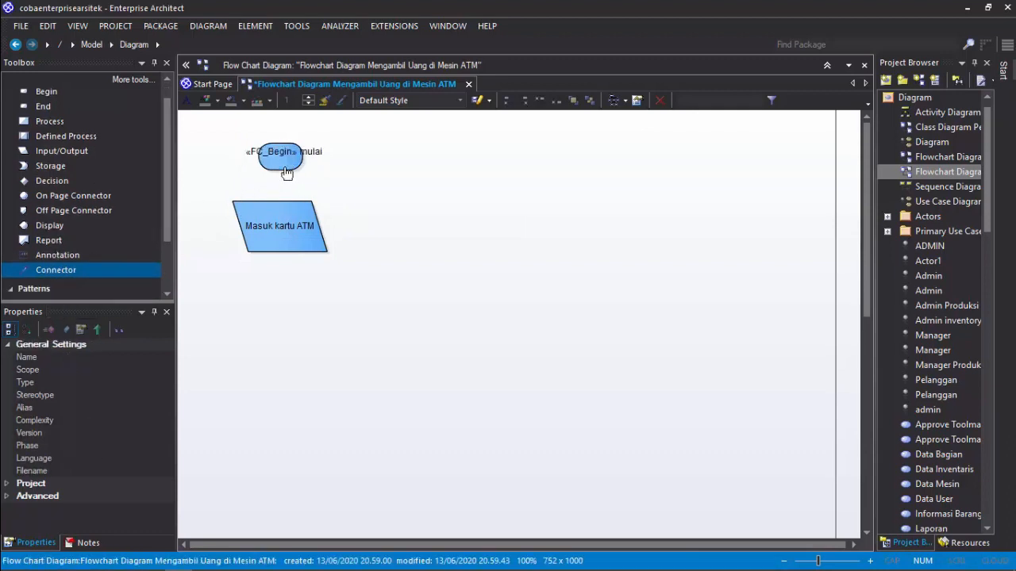
drag(286, 170, 280, 216)
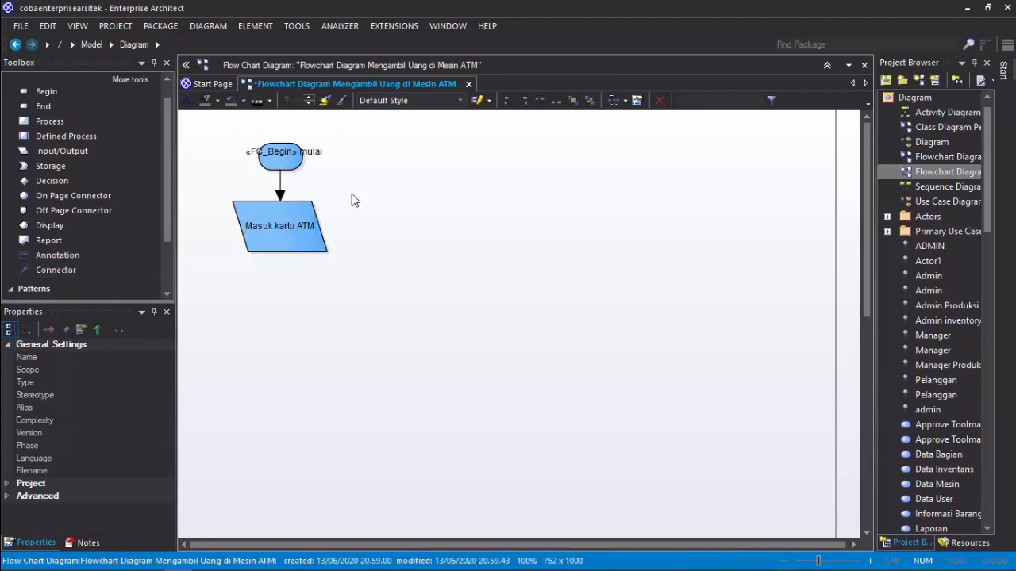
Add a Decision element below the "Masuk kartu ATM" shape and name it "Pilih Bahasa".
click(286, 242)
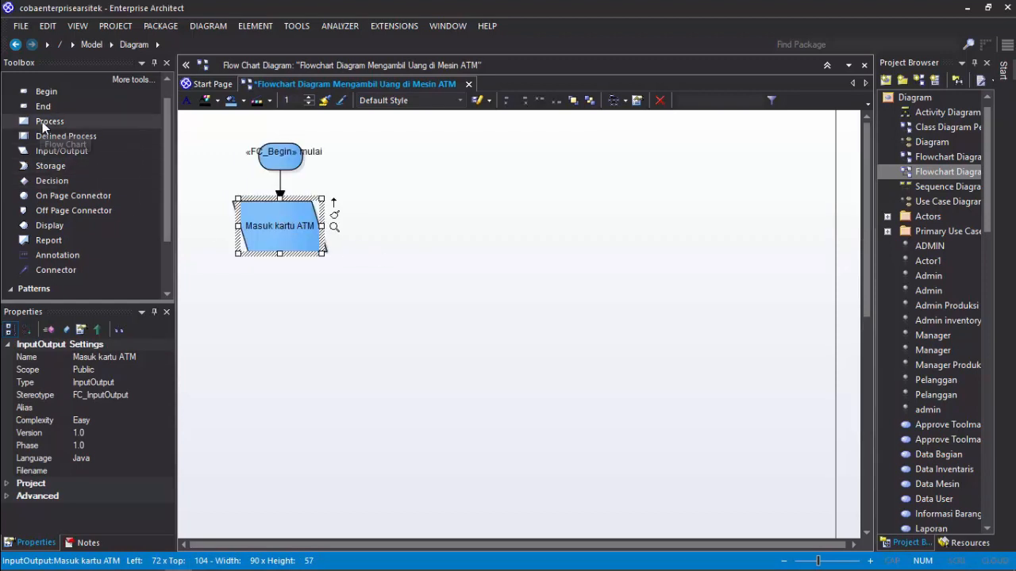
scroll(45, 169, up, 1)
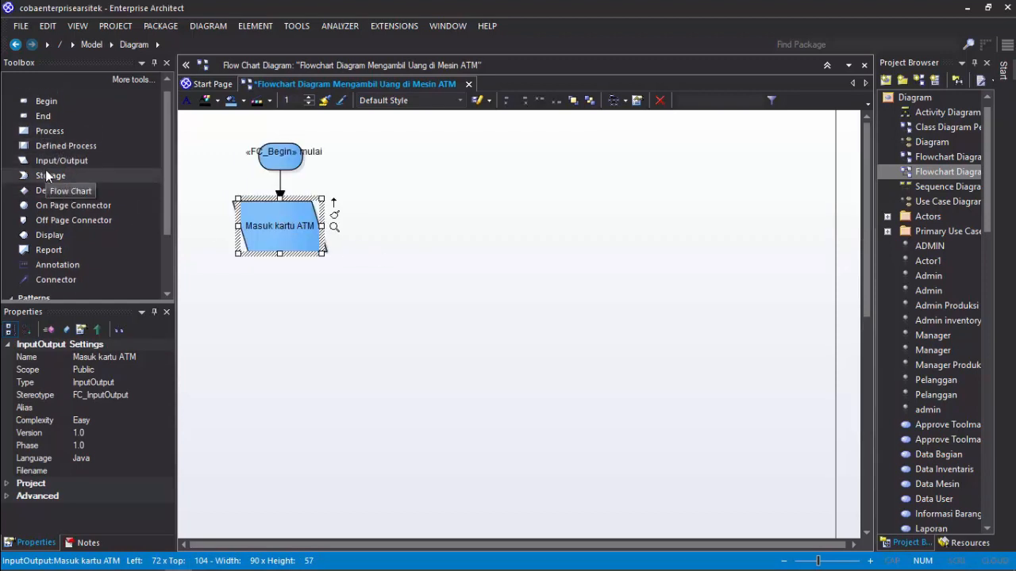
scroll(59, 164, down, 1)
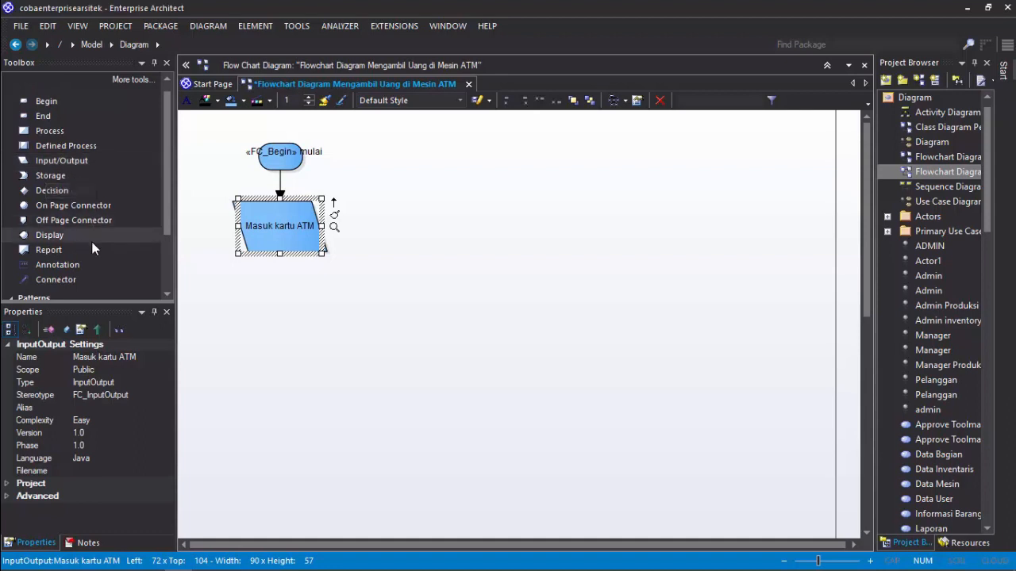
drag(77, 195, 292, 316)
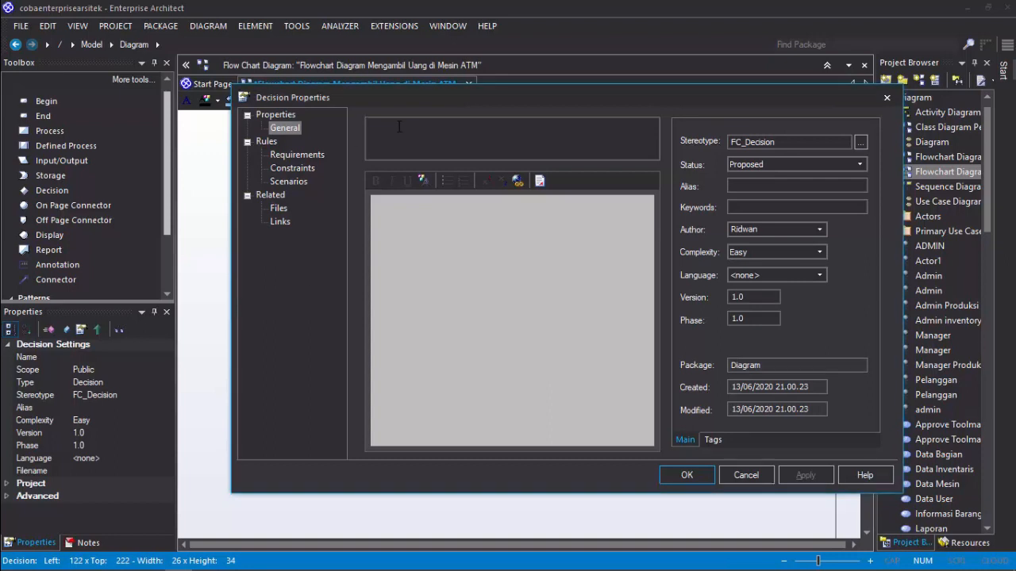
text(Pilih Bahasa)
key(Return)
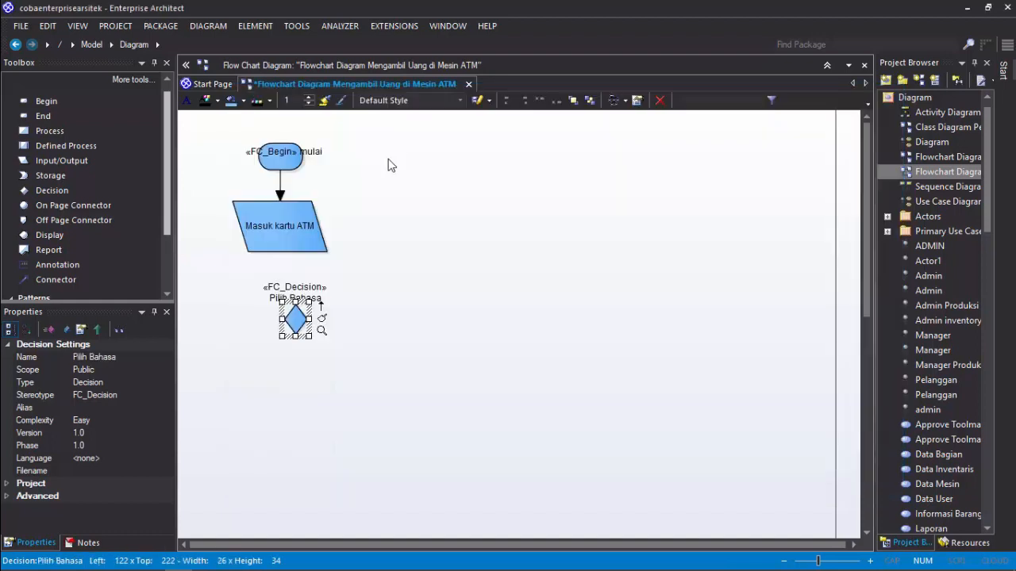
Clear the stereotype of the "Pilih Bahasa" decision in its properties.
double_click(296, 317)
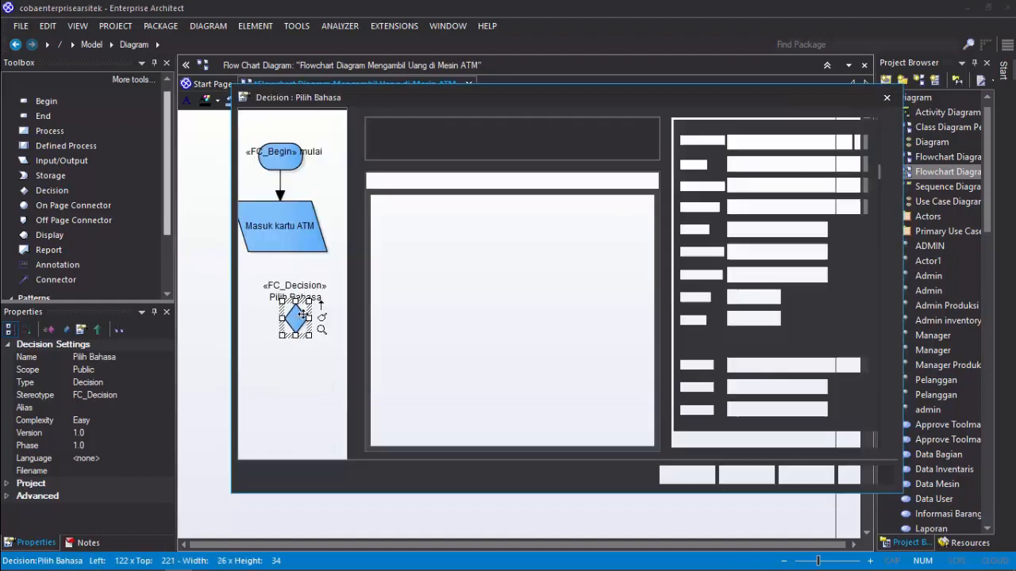
double_click(803, 140)
key(Delete)
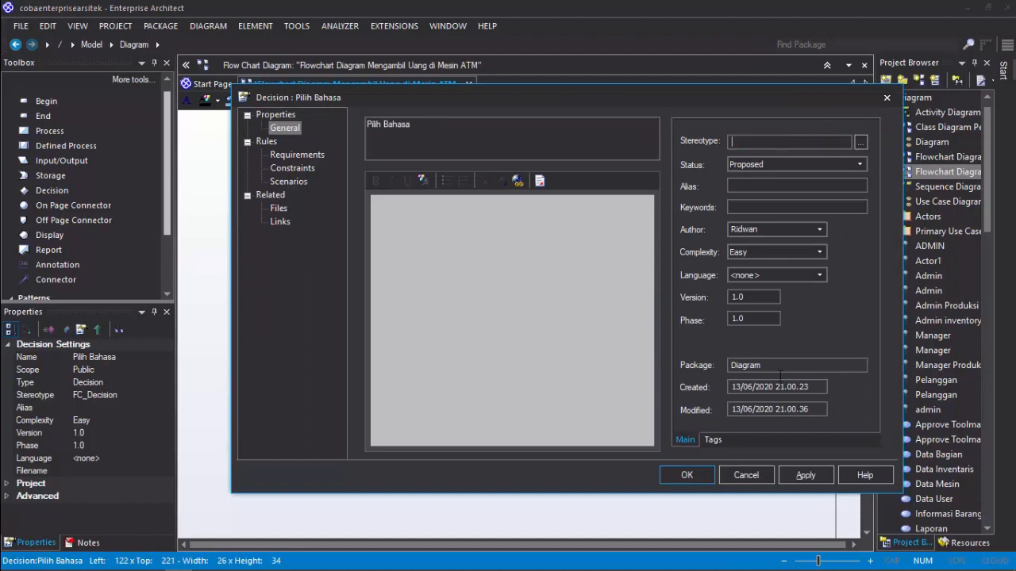
click(805, 475)
click(687, 476)
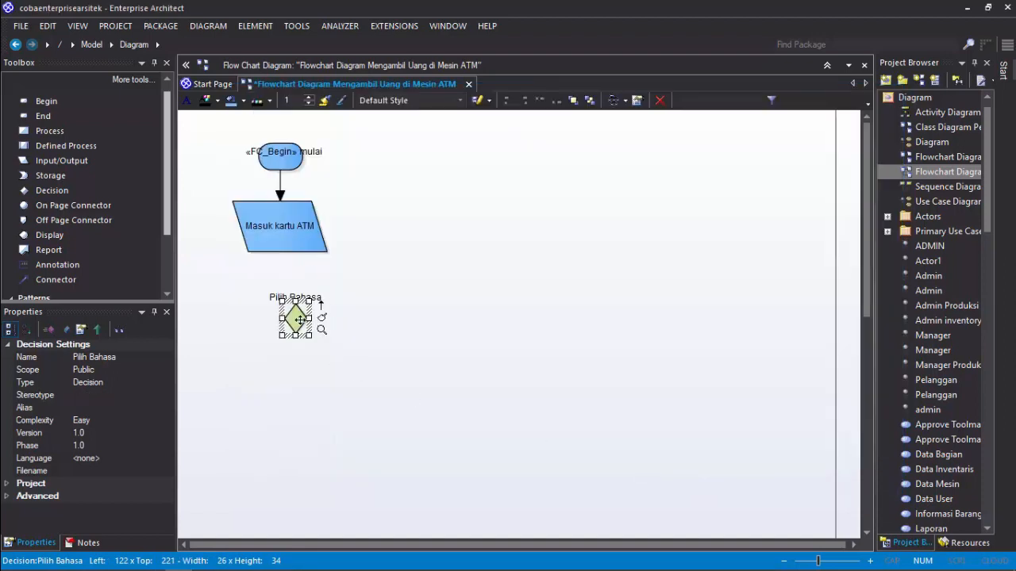
Widen the "Pilih Bahasa" diamond, place its label inside, and align it beneath the "Masuk kartu ATM" shape.
mouse_move(295, 318)
mouse_down()
mouse_move(269, 294)
mouse_move(331, 301)
mouse_move(280, 298)
mouse_move(282, 309)
mouse_move(300, 296)
mouse_move(300, 312)
mouse_up()
click(357, 315)
click(283, 296)
click(333, 305)
click(367, 302)
Draw a straight vertical connector from "Masuk kartu ATM" down to the "Pilih Bahasa" decision.
click(70, 280)
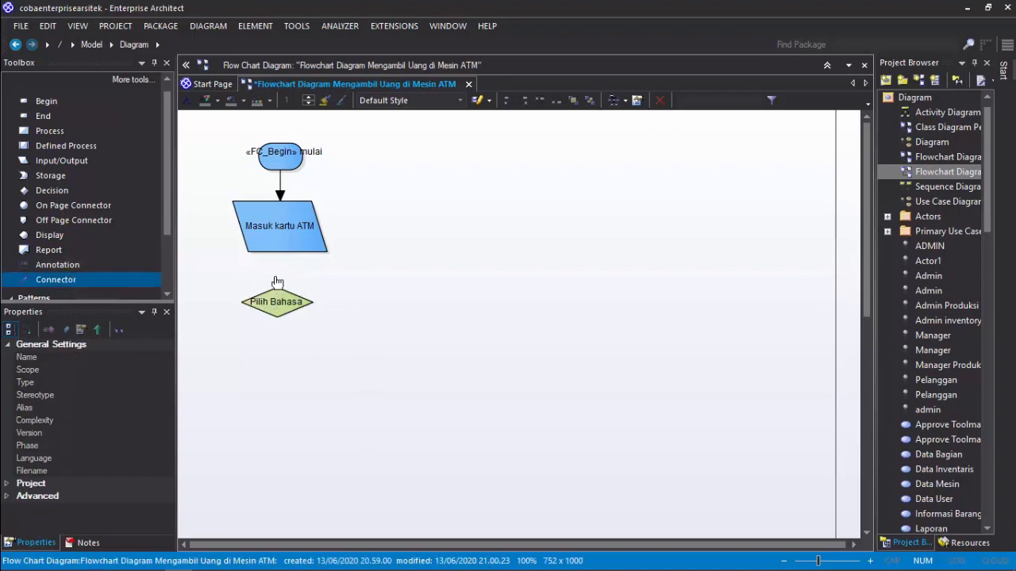
drag(282, 252, 278, 300)
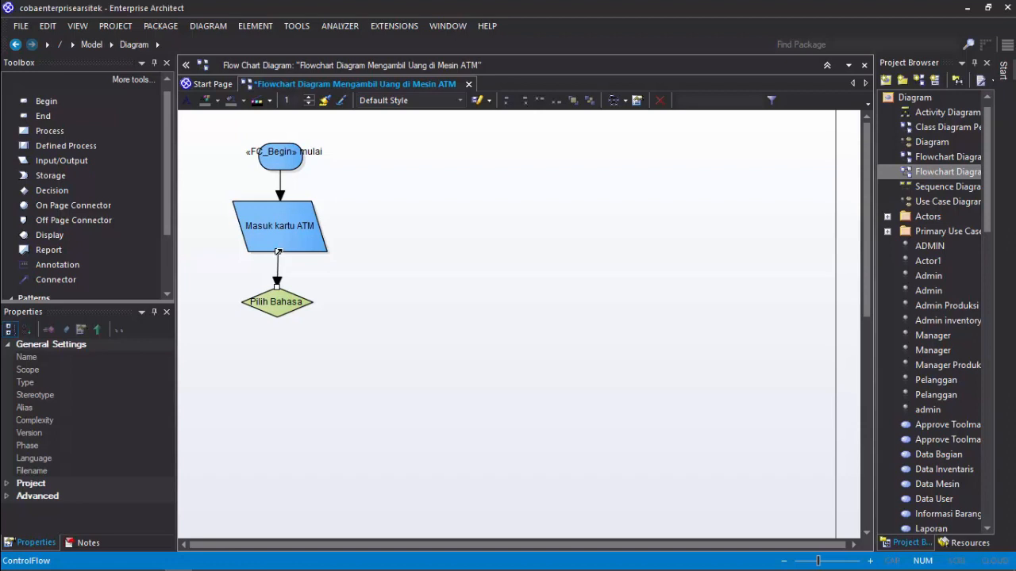
click(308, 289)
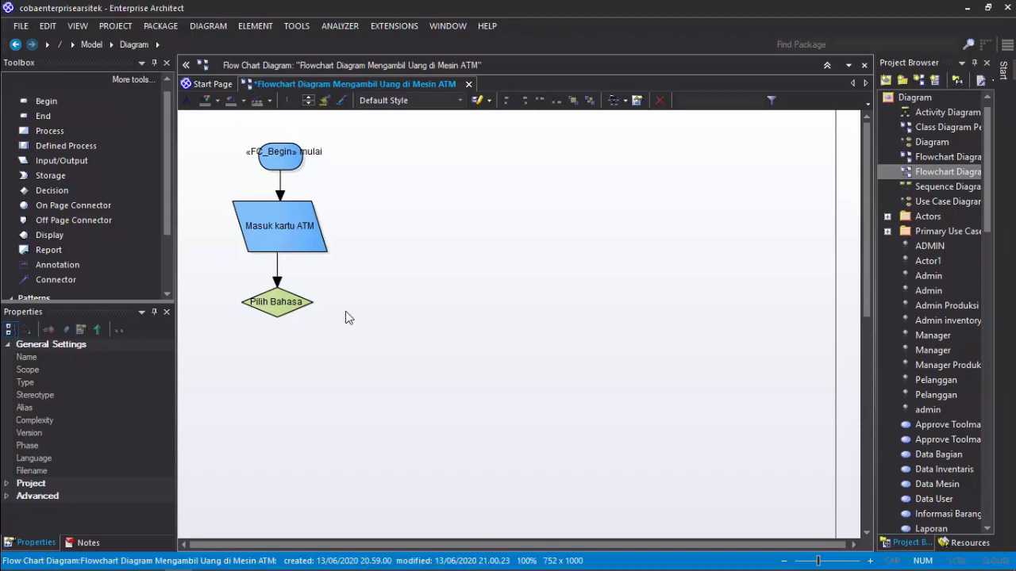
click(286, 312)
scroll(381, 298, down, 5)
scroll(374, 272, up, 5)
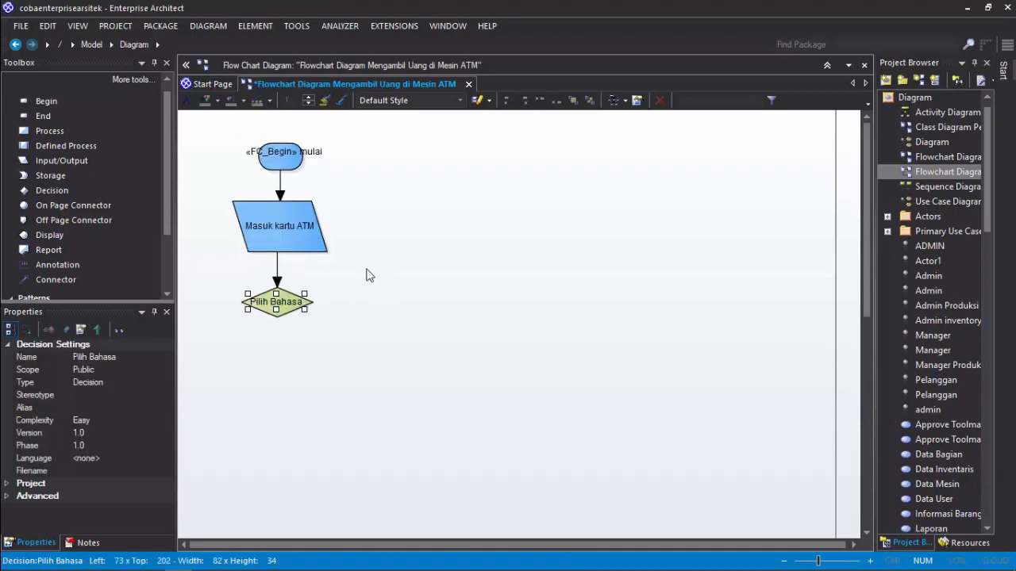
click(357, 289)
click(282, 316)
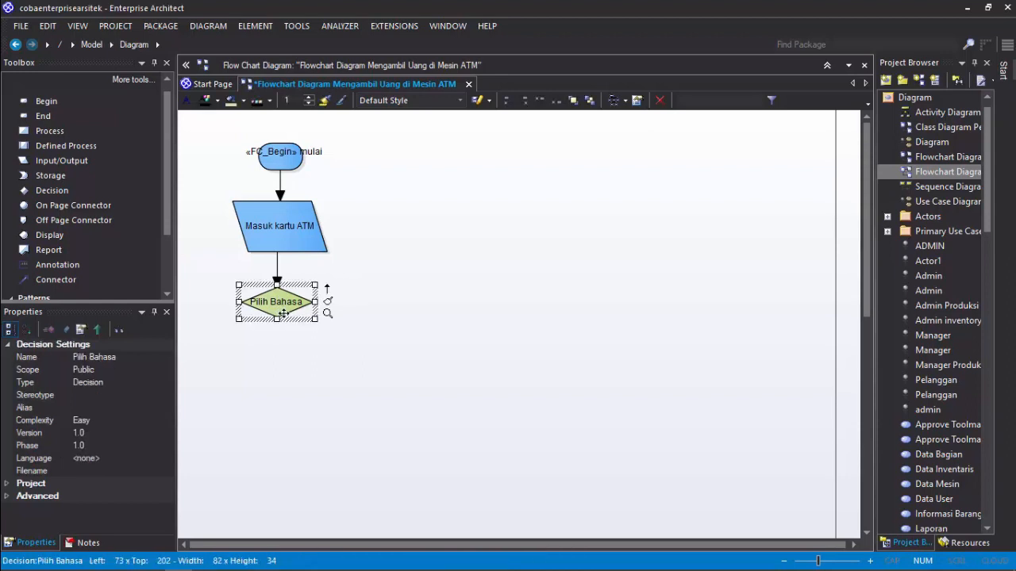
click(419, 297)
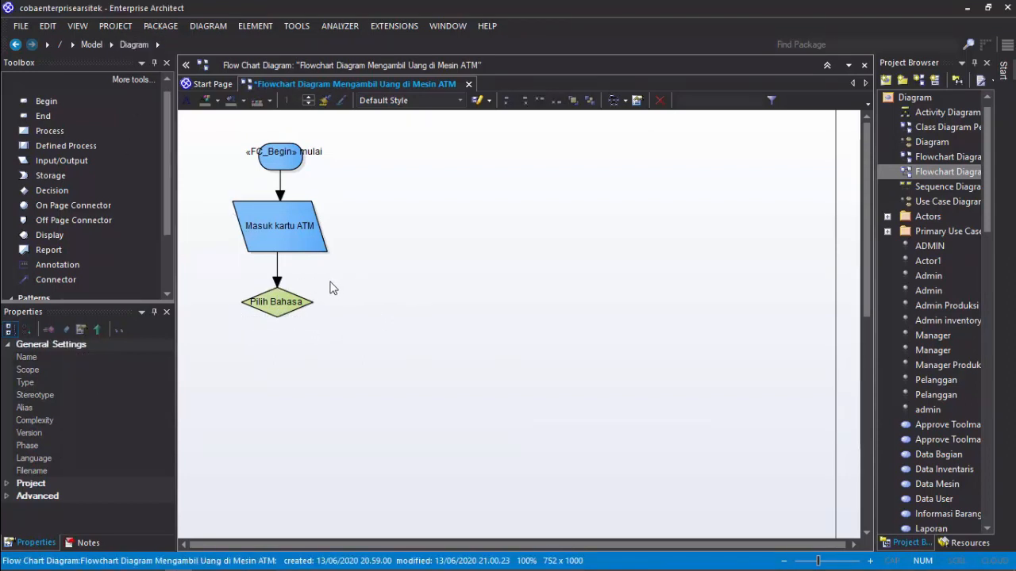
Add an Input/Output element below the "Pilih Bahasa" decision and name it "Masukan Pin".
click(77, 164)
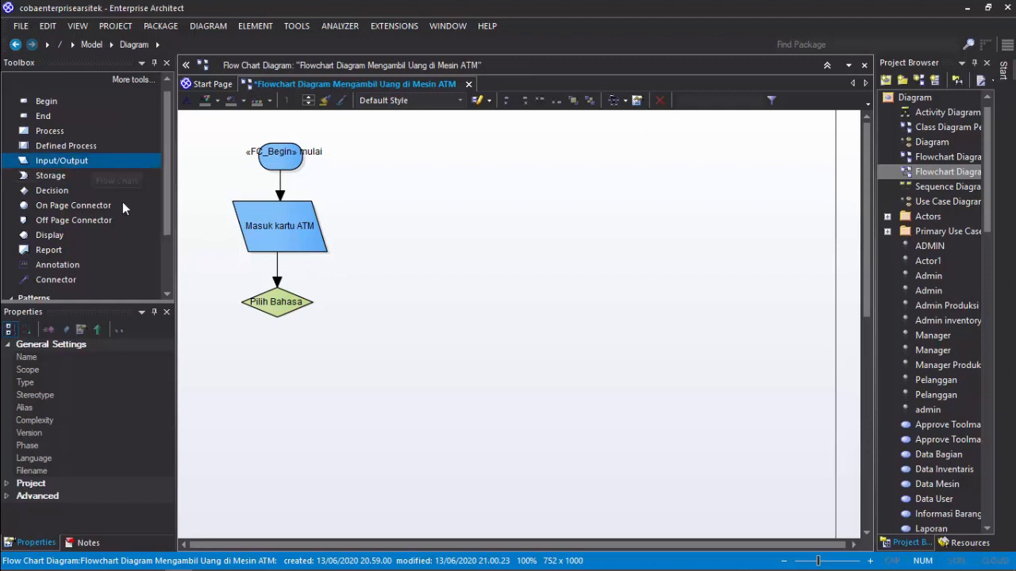
click(270, 349)
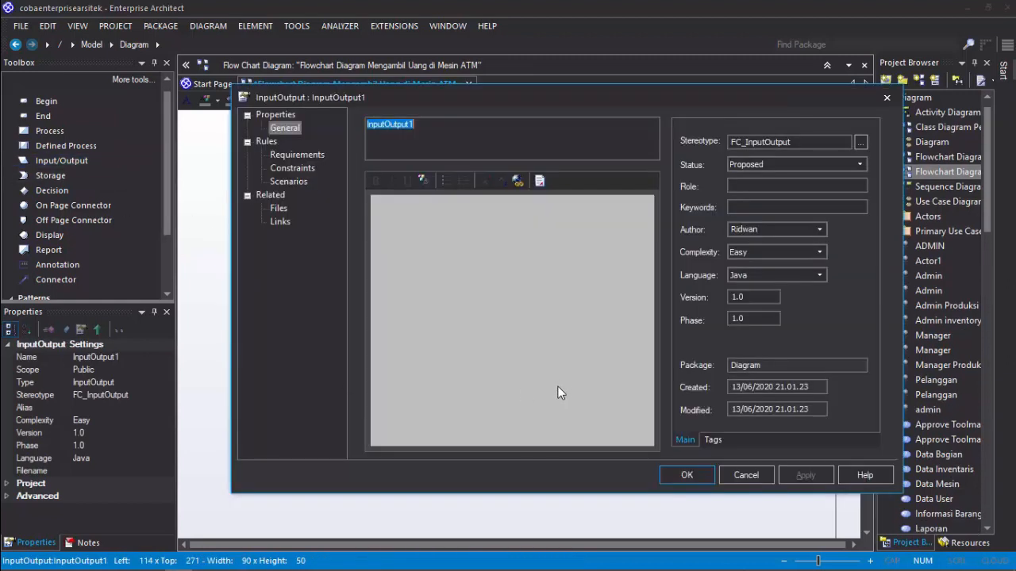
text(Masu)
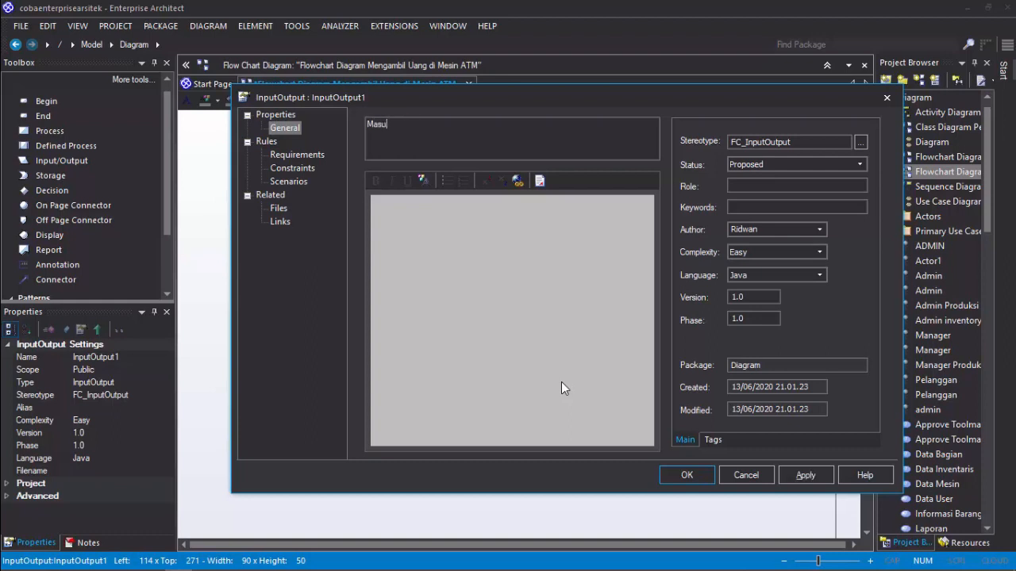
text(kan Pin)
key(Return)
click(396, 390)
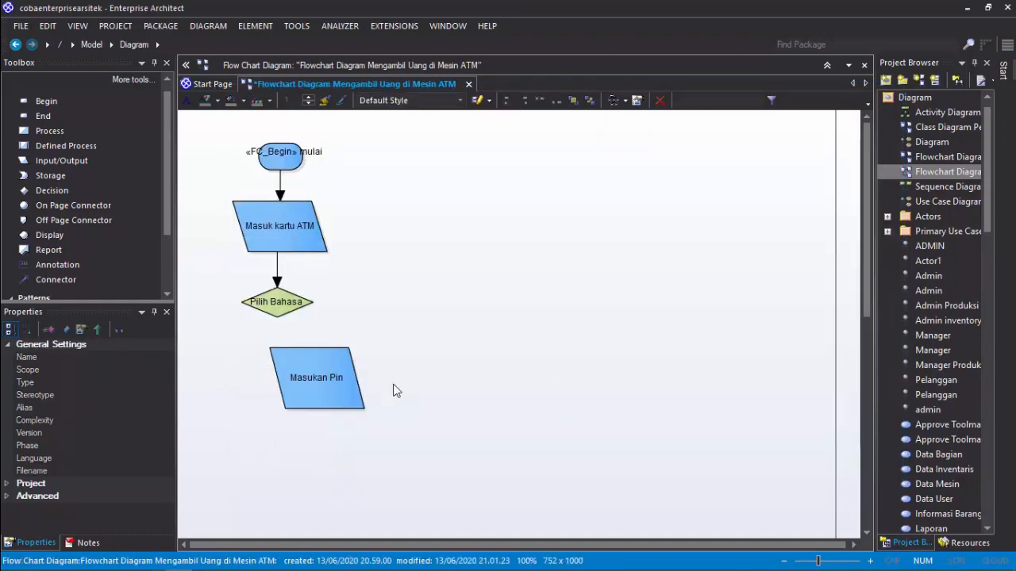
Reduce the height of the "Masukan Pin" shape and align it directly beneath the "Pilih Bahasa" diamond.
click(342, 387)
drag(341, 388, 288, 387)
click(373, 368)
click(300, 384)
click(392, 368)
click(292, 365)
Draw a vertical connector from the "Pilih Bahasa" decision down to "Masukan Pin".
click(282, 311)
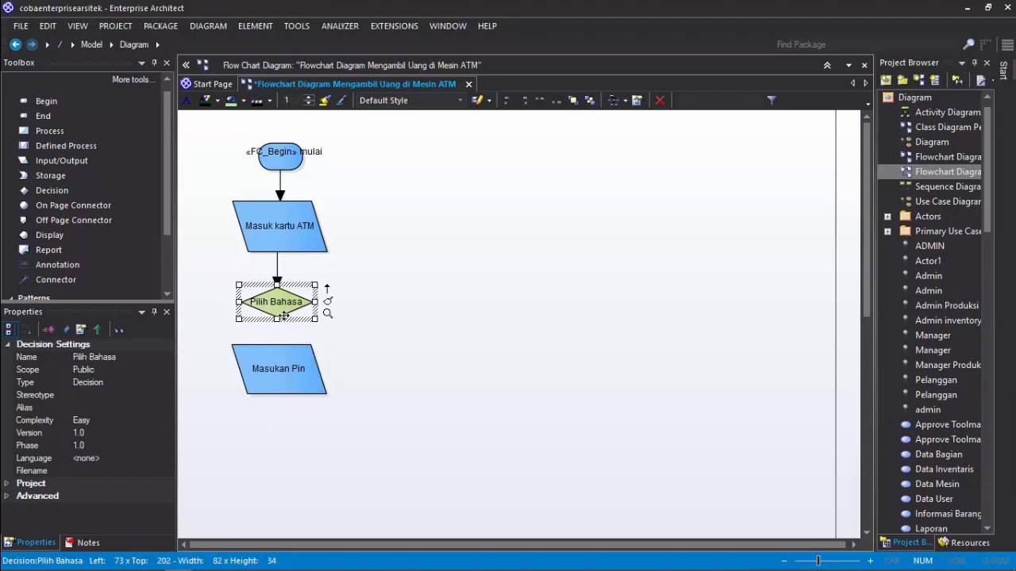
click(48, 280)
drag(274, 322, 274, 358)
click(339, 336)
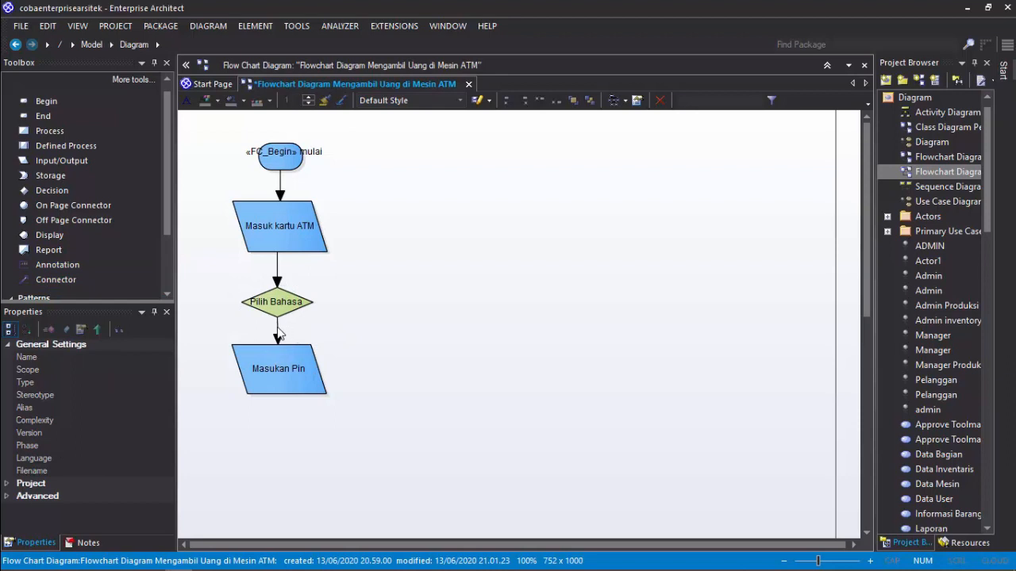
scroll(363, 329, down, 3)
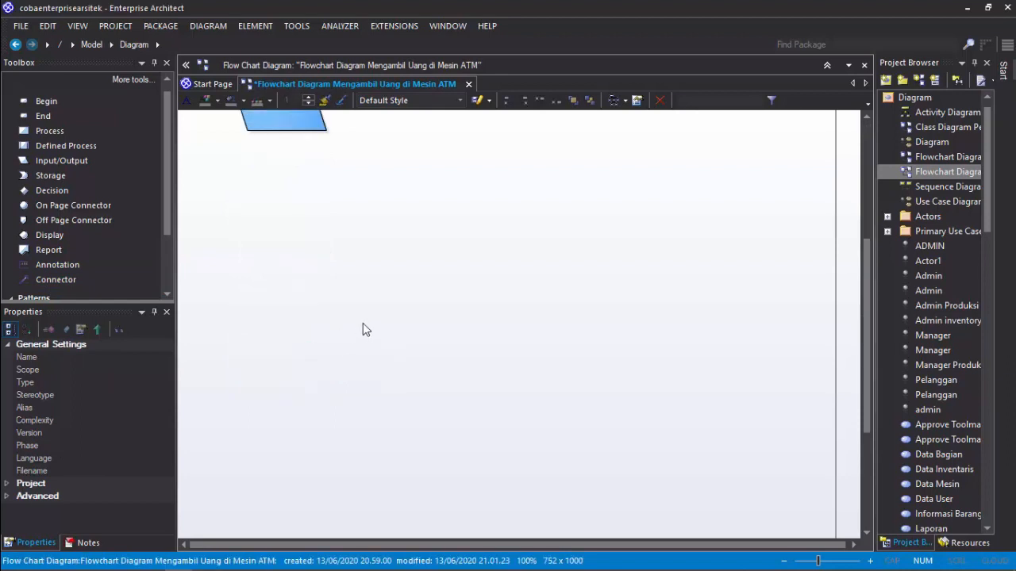
scroll(363, 324, up, 3)
ctrl+scroll(357, 295, down, 1)
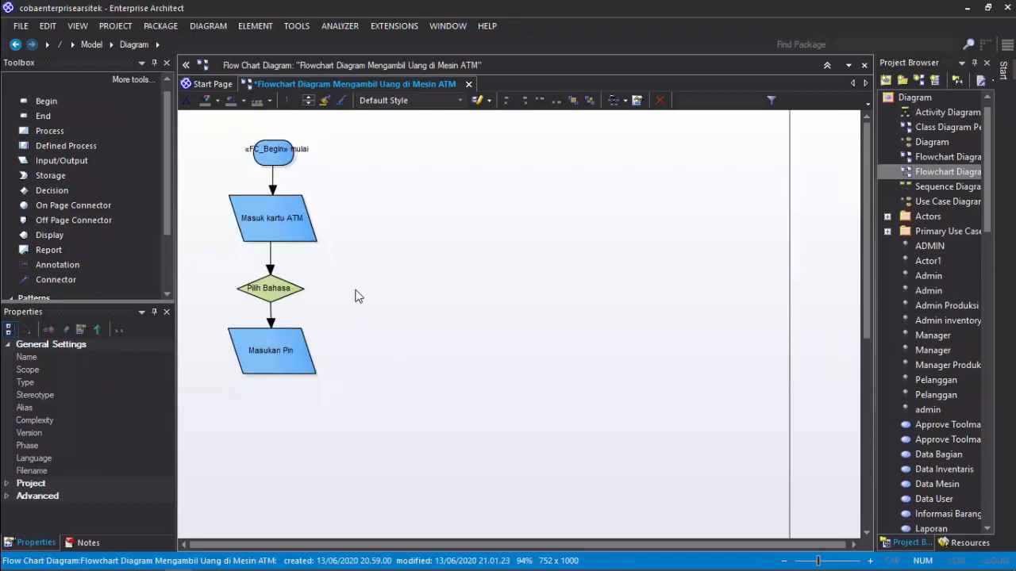
scroll(349, 298, down, 3)
scroll(335, 291, up, 3)
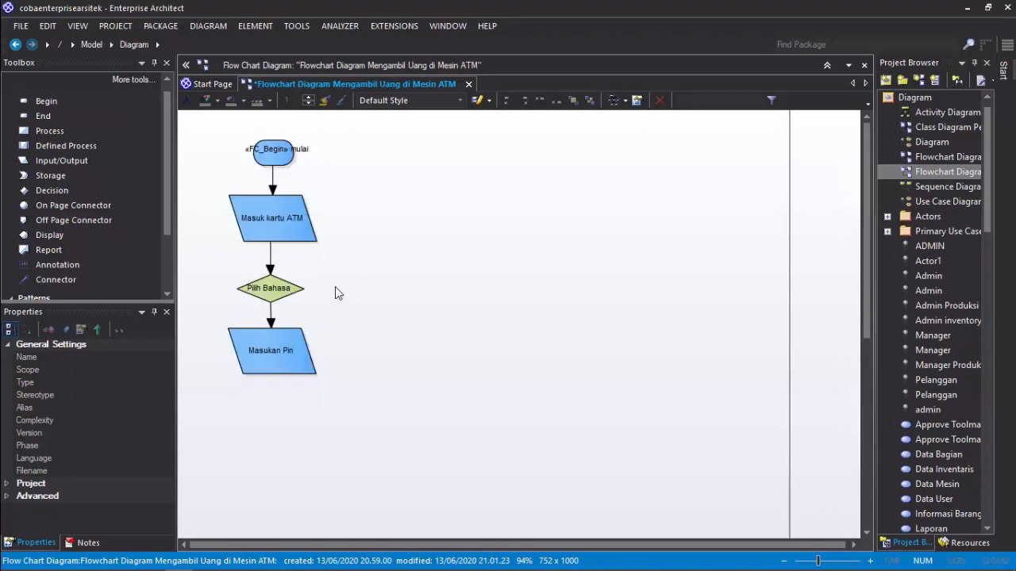
click(285, 369)
click(433, 357)
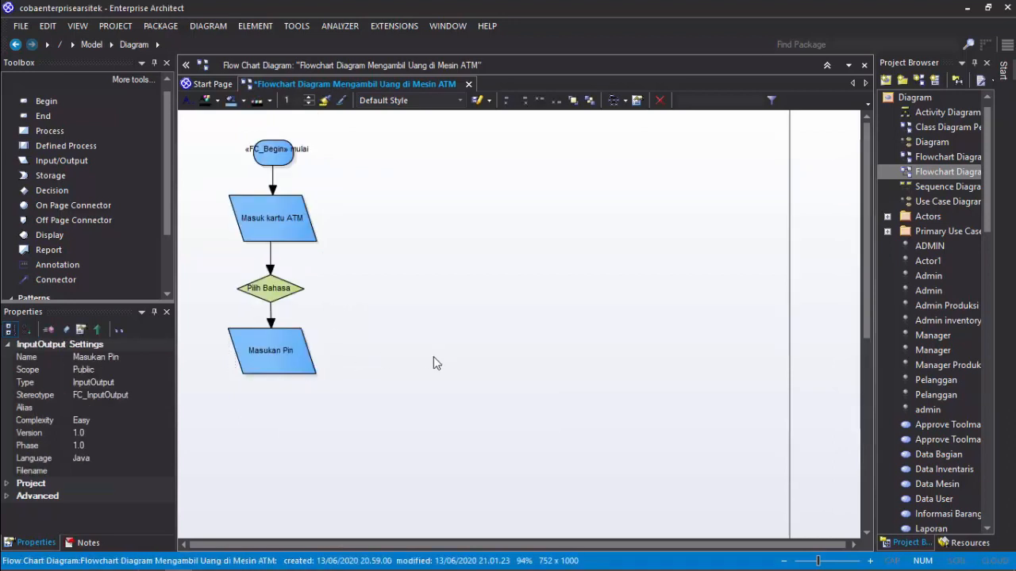
Add a Decision element below "Masukan Pin", clear its stereotype, and name it "PIN benar ?".
click(46, 188)
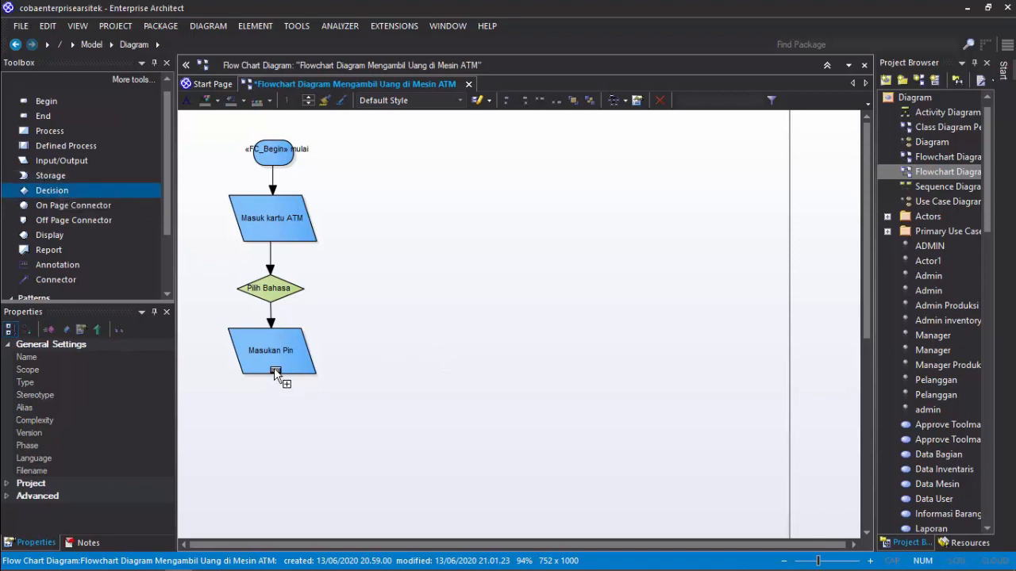
click(272, 429)
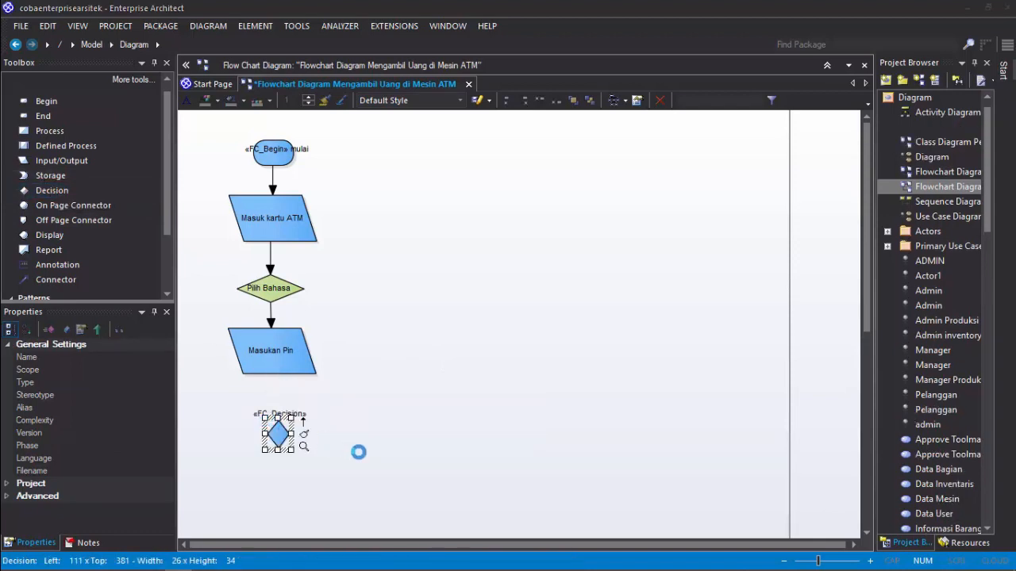
drag(780, 147, 670, 138)
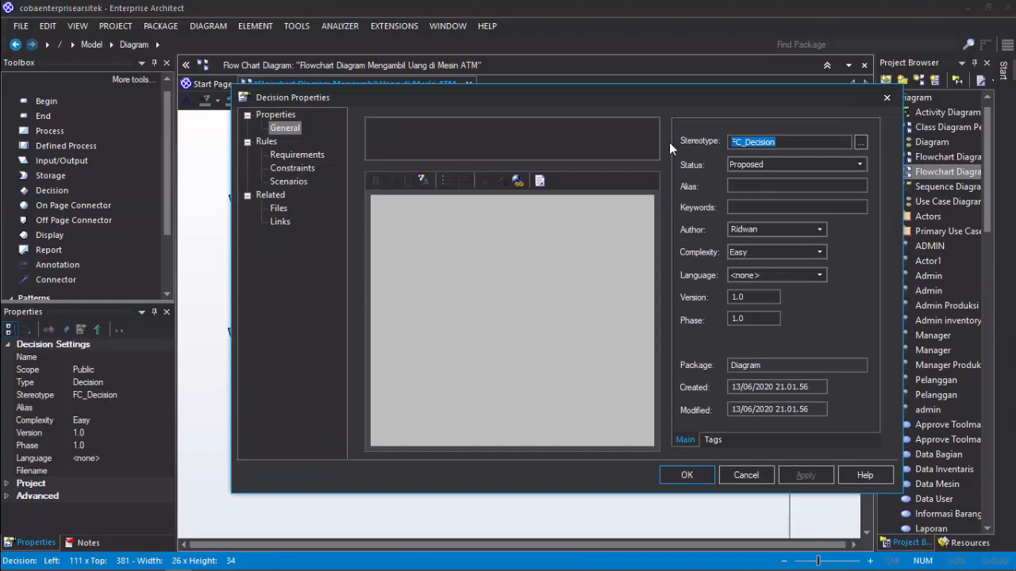
key(BackSpace)
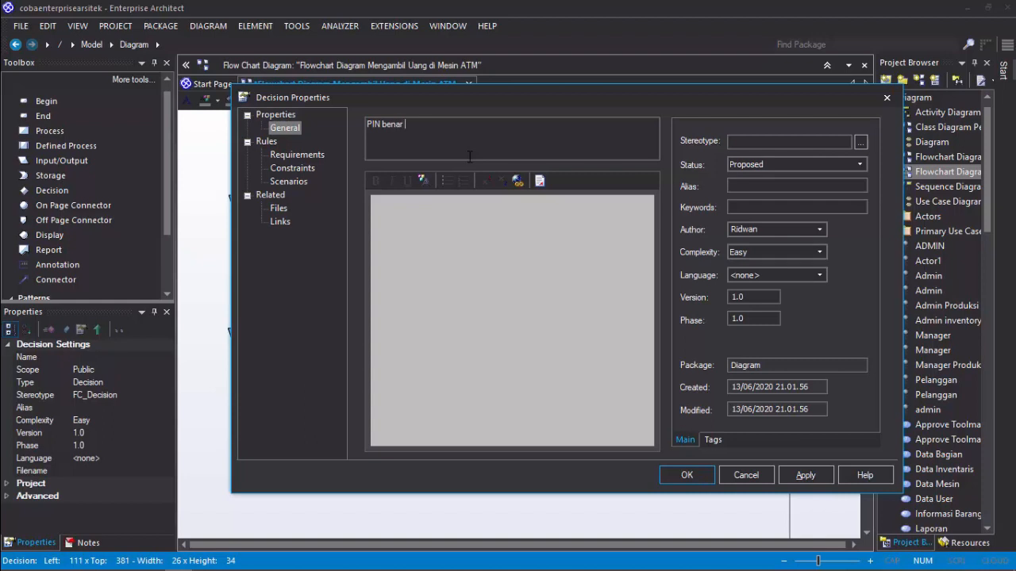
key(Return)
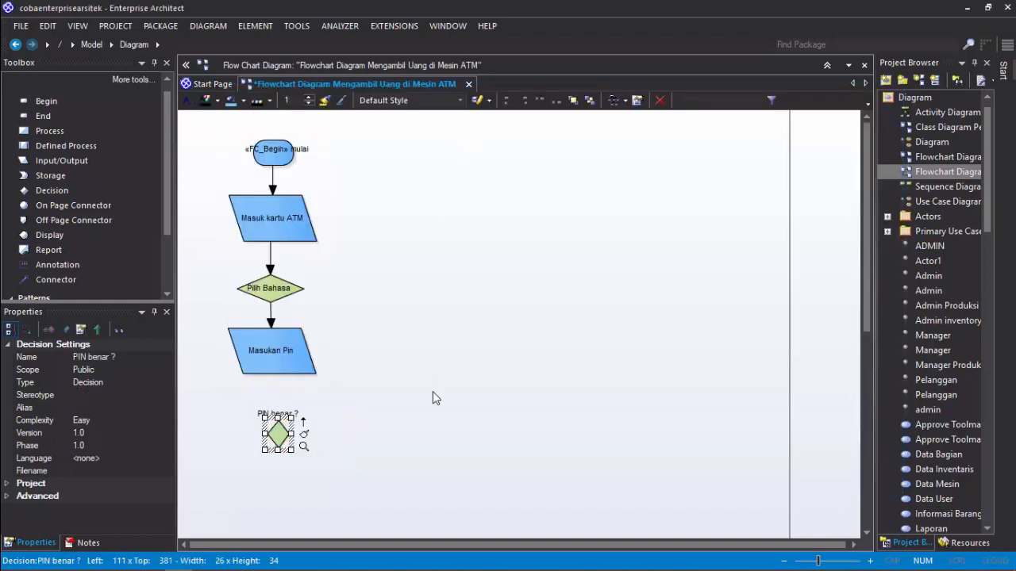
Widen the "PIN benar ?" diamond to about 67 beneath "Masukan Pin" and place its label inside it.
click(325, 422)
click(279, 435)
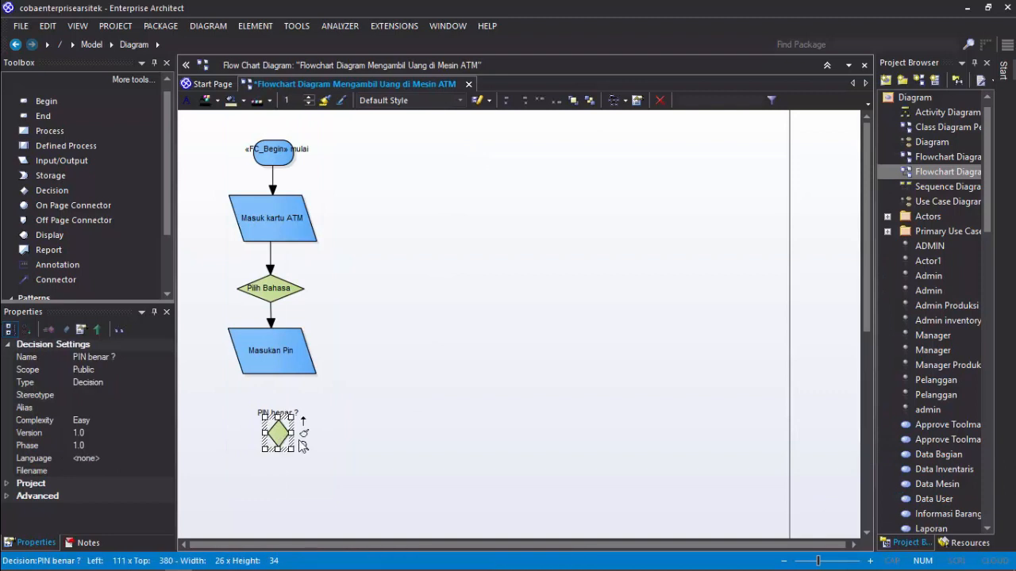
key(alt+z)
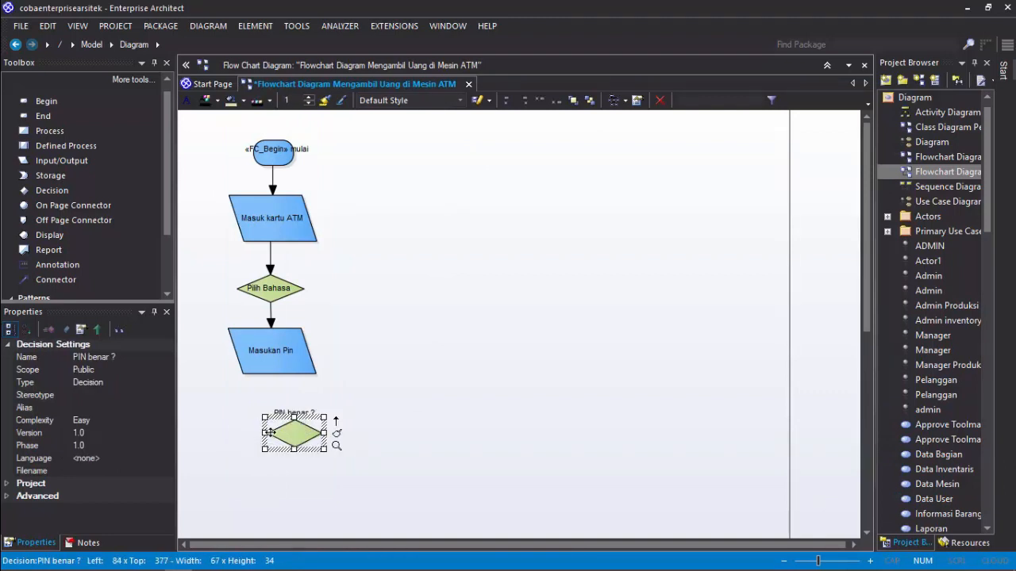
drag(284, 434, 262, 434)
click(370, 412)
click(288, 415)
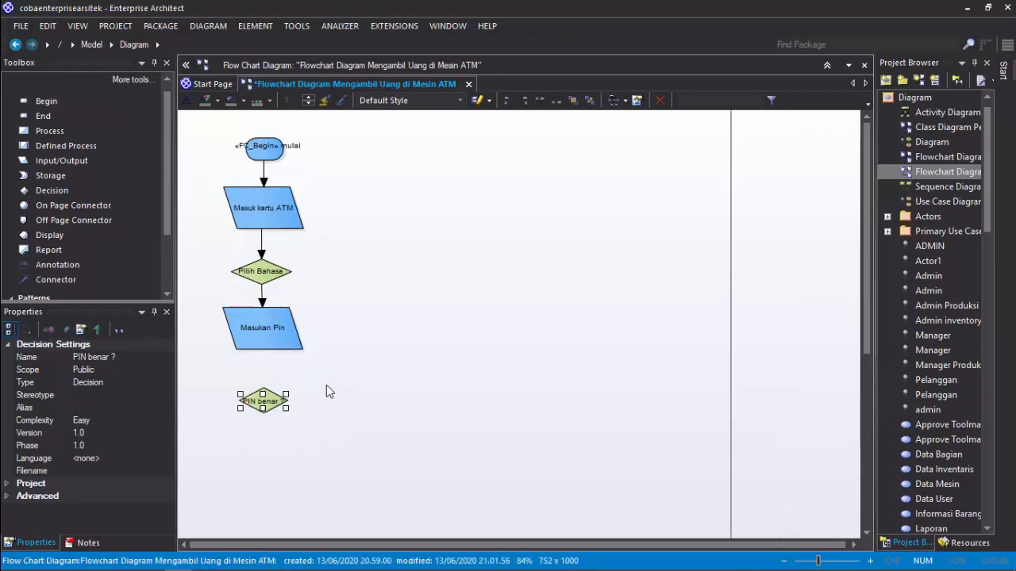
scroll(326, 385, down, 5)
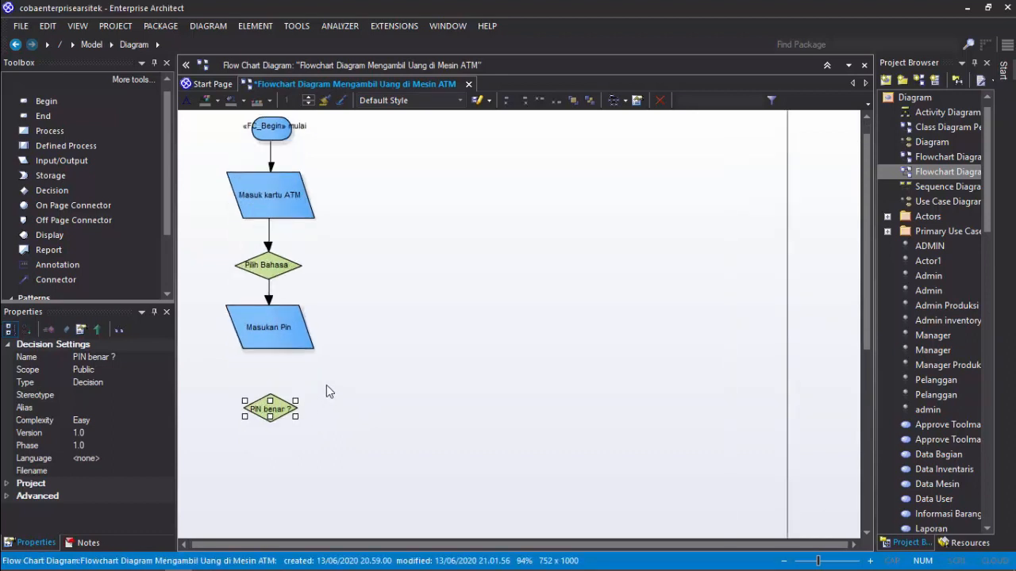
click(325, 230)
scroll(320, 208, up, 5)
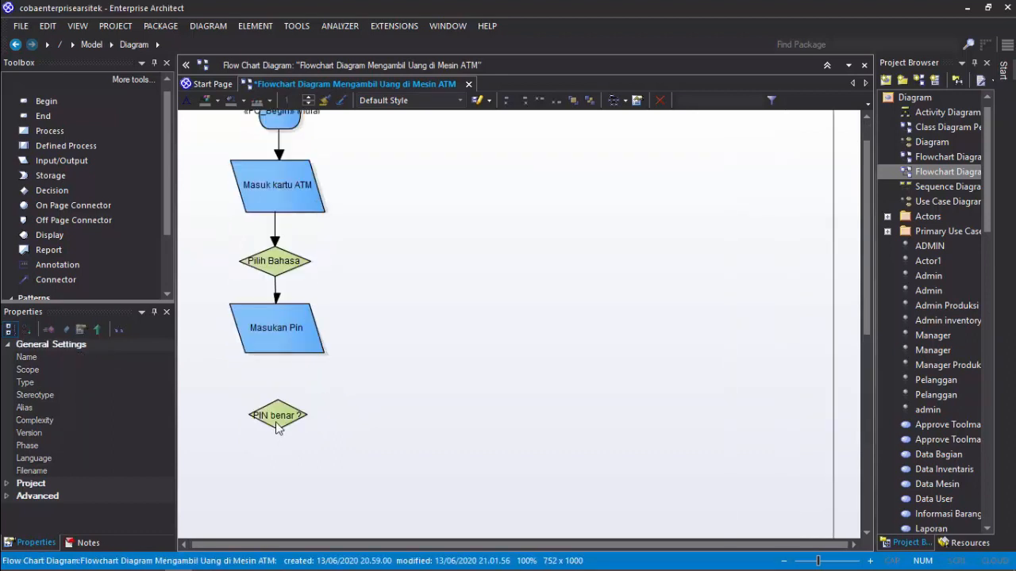
Move the "PIN benar ?" diamond closer to "Masukan Pin", enlarging it to about 86 by 45 with its label centered.
mouse_move(278, 415)
mouse_down()
mouse_move(282, 380)
mouse_move(280, 405)
mouse_up()
click(313, 423)
click(279, 417)
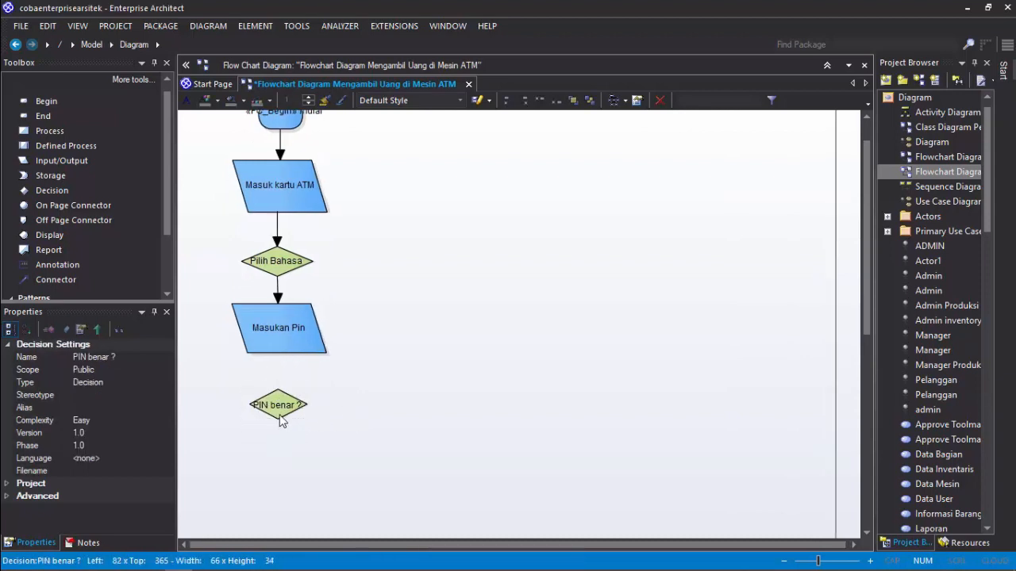
drag(329, 432, 330, 433)
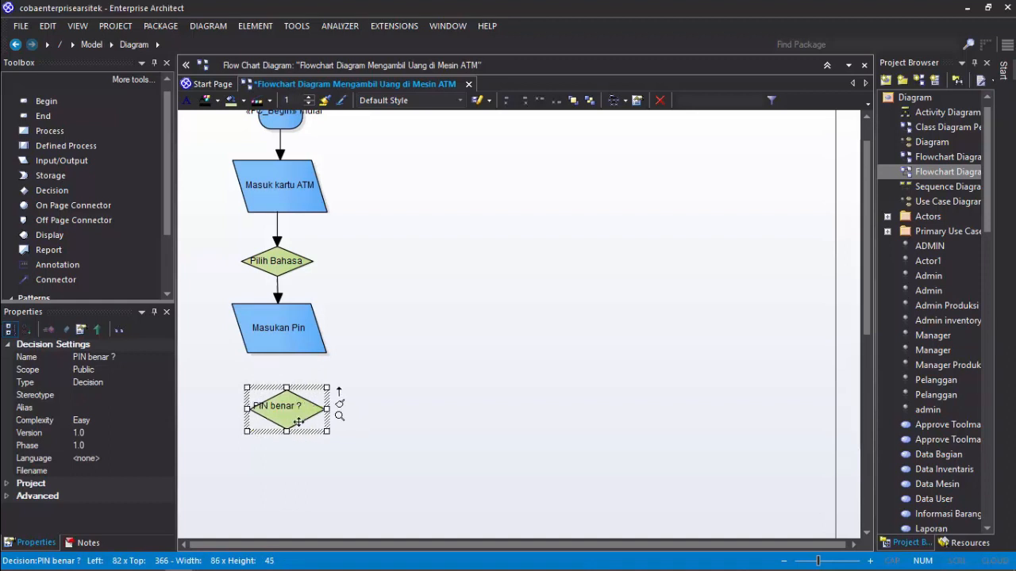
click(355, 393)
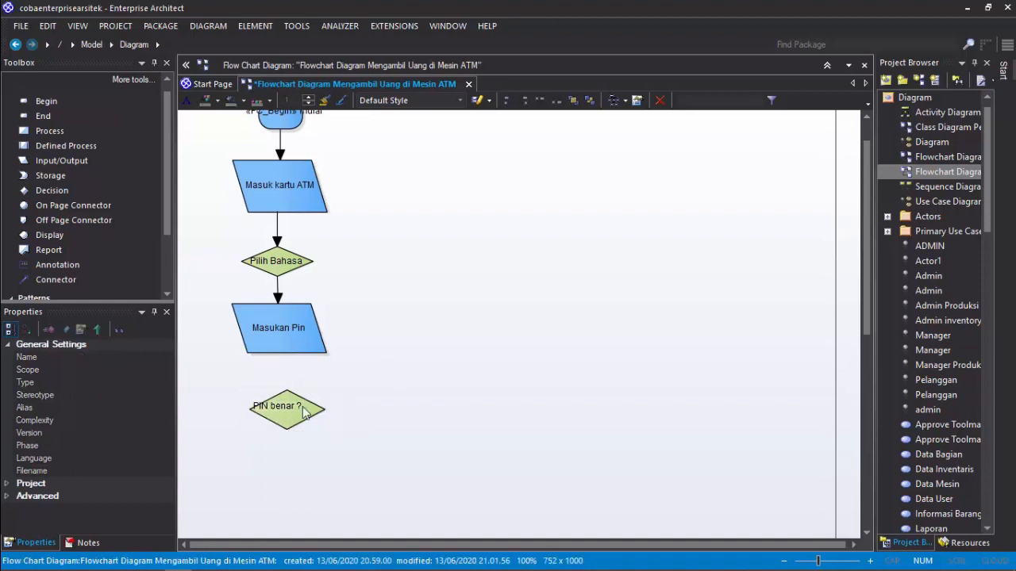
click(288, 409)
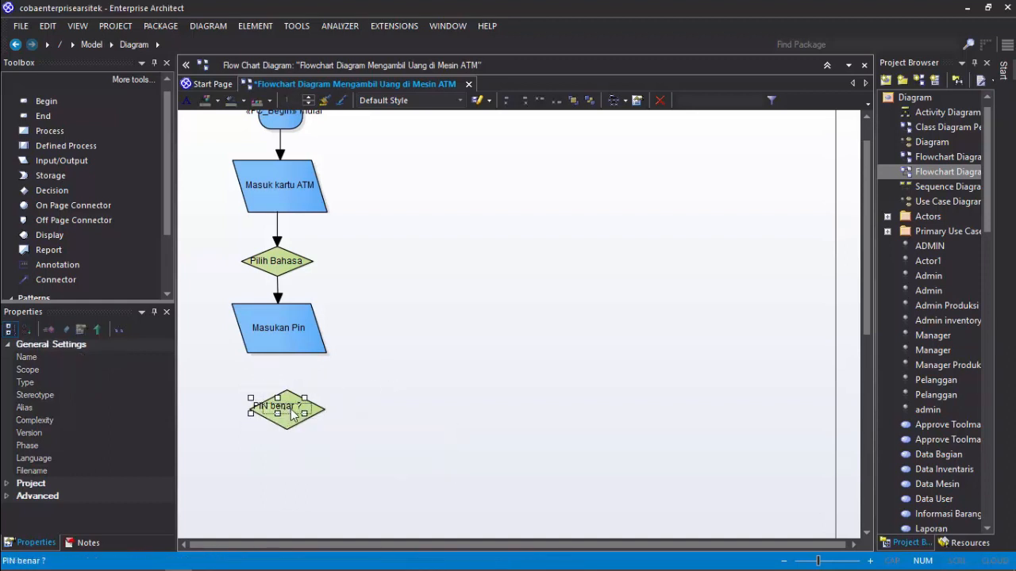
click(369, 414)
Draw a straight vertical connector from "Masukan Pin" down to the "PIN benar ?" decision.
click(45, 278)
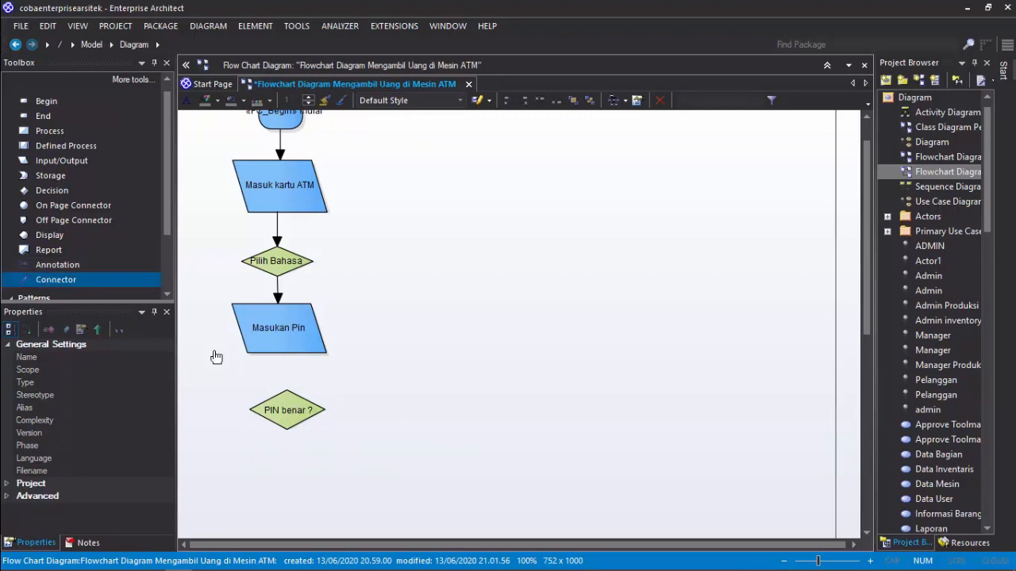
drag(288, 351, 288, 397)
drag(279, 354, 286, 354)
click(342, 445)
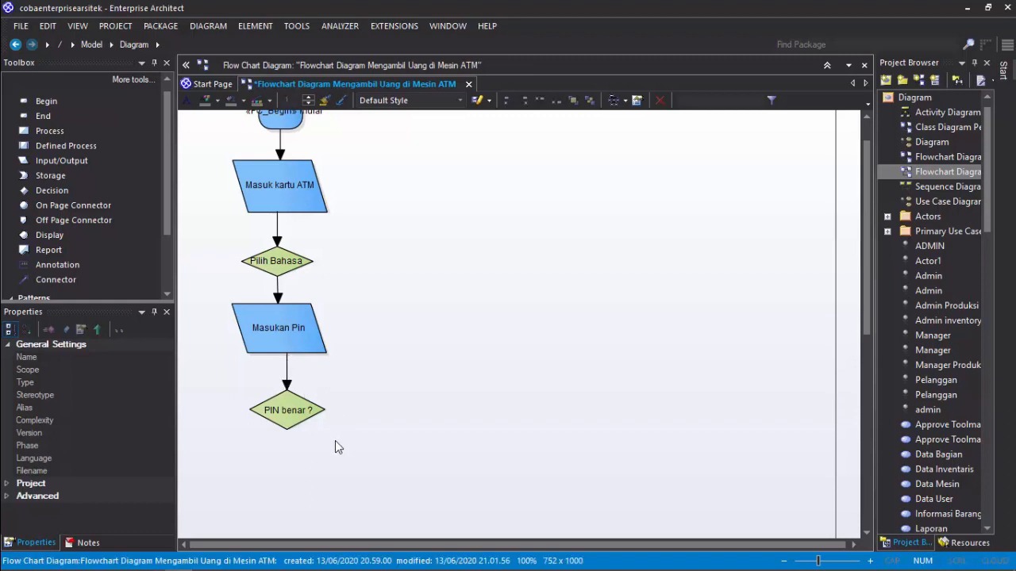
Add a Decision element to the right of "PIN benar ?" and name it "ulangi".
click(291, 427)
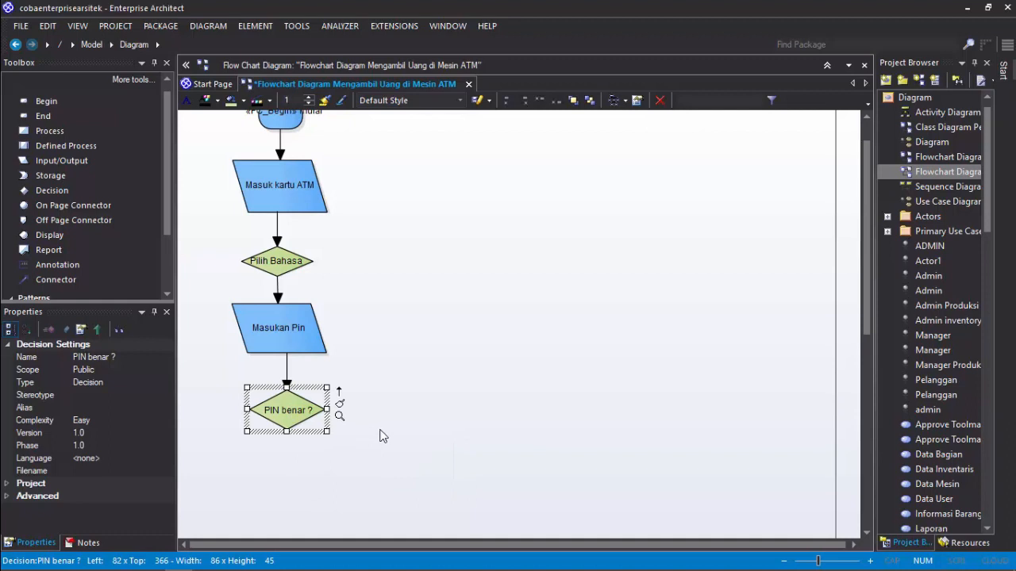
click(381, 380)
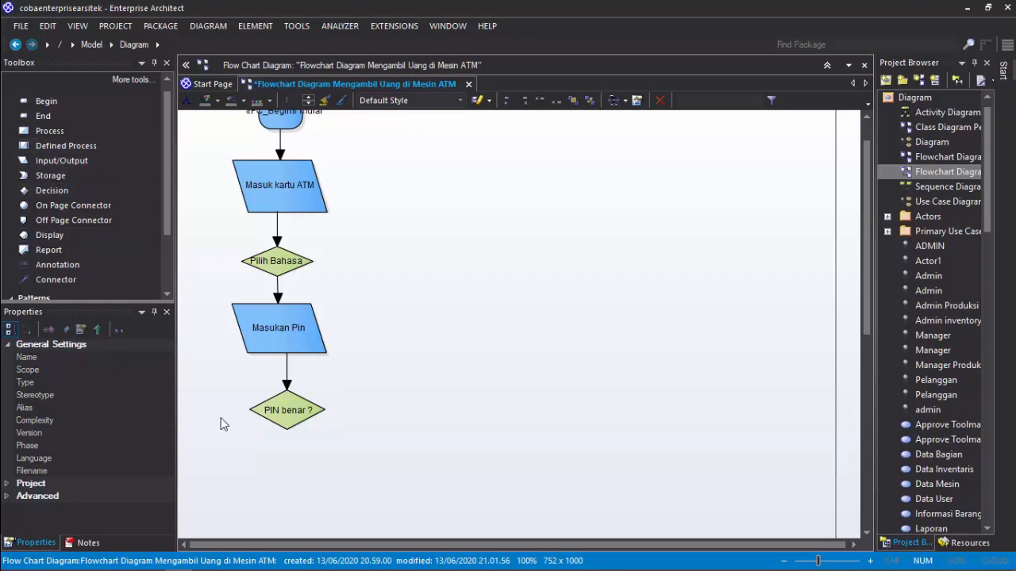
click(44, 192)
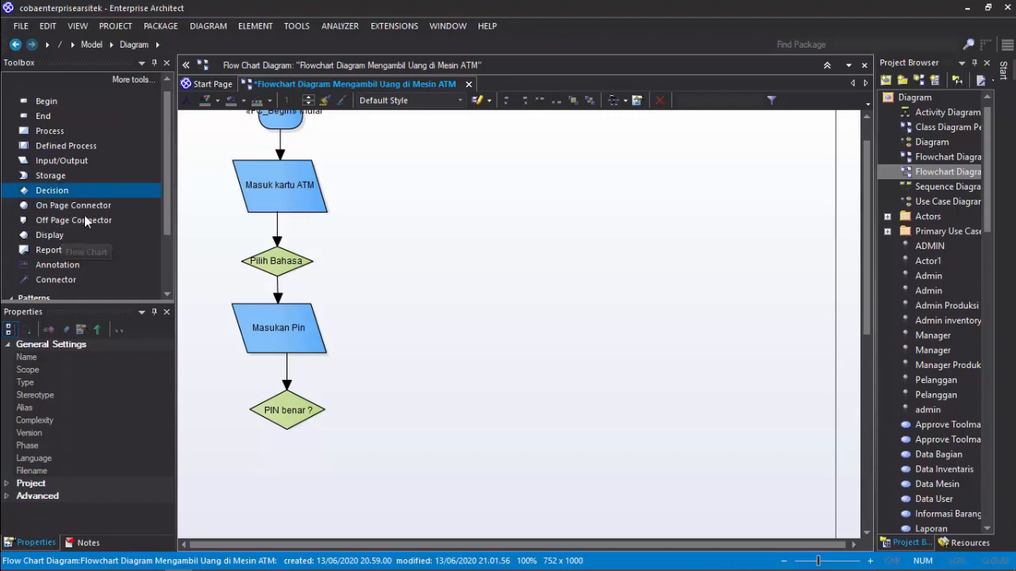
click(428, 399)
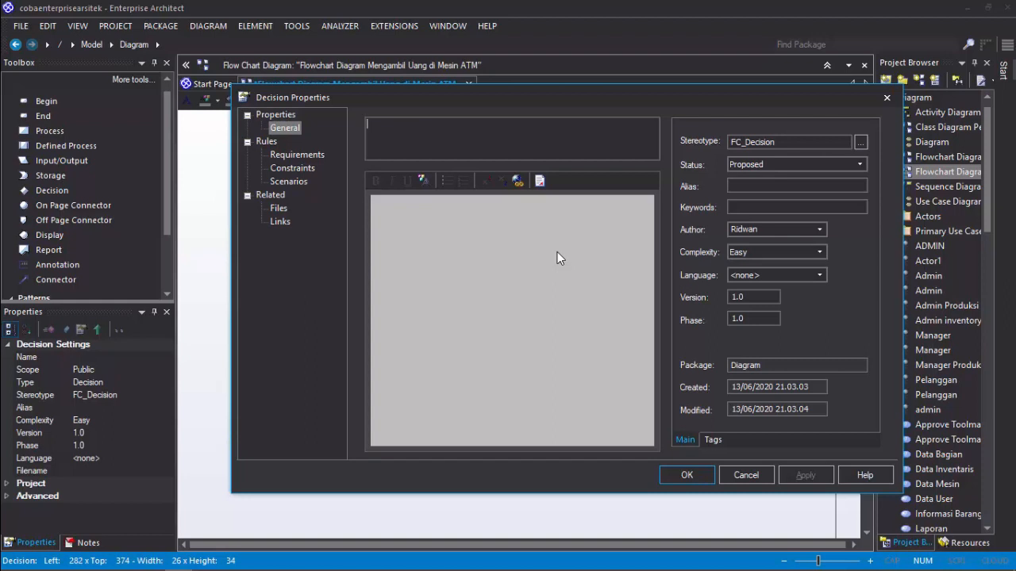
text(po)
key(Return)
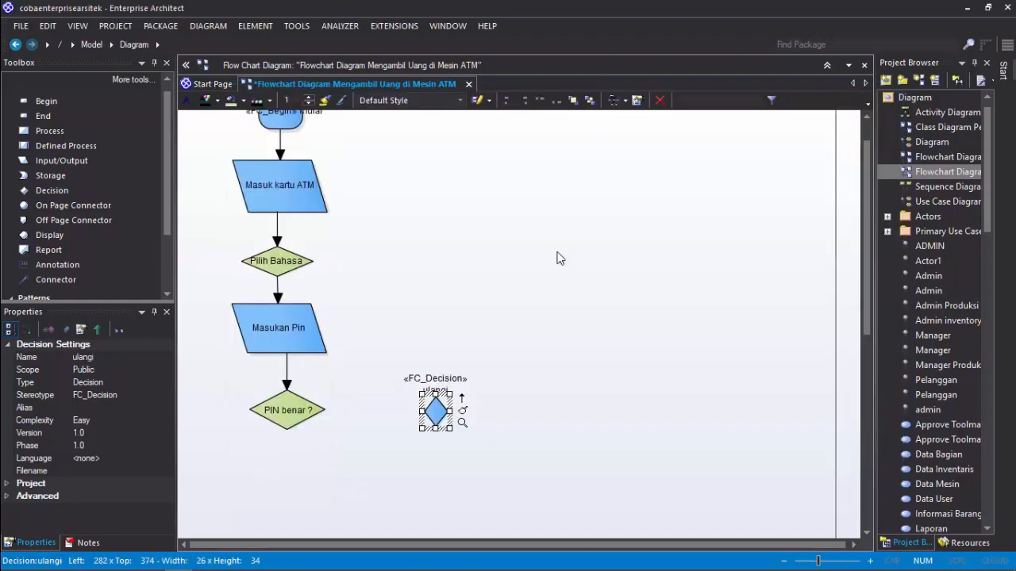
Remove the FC_Decision stereotype from the "ulangi" decision and apply the change.
double_click(440, 406)
drag(786, 138, 681, 148)
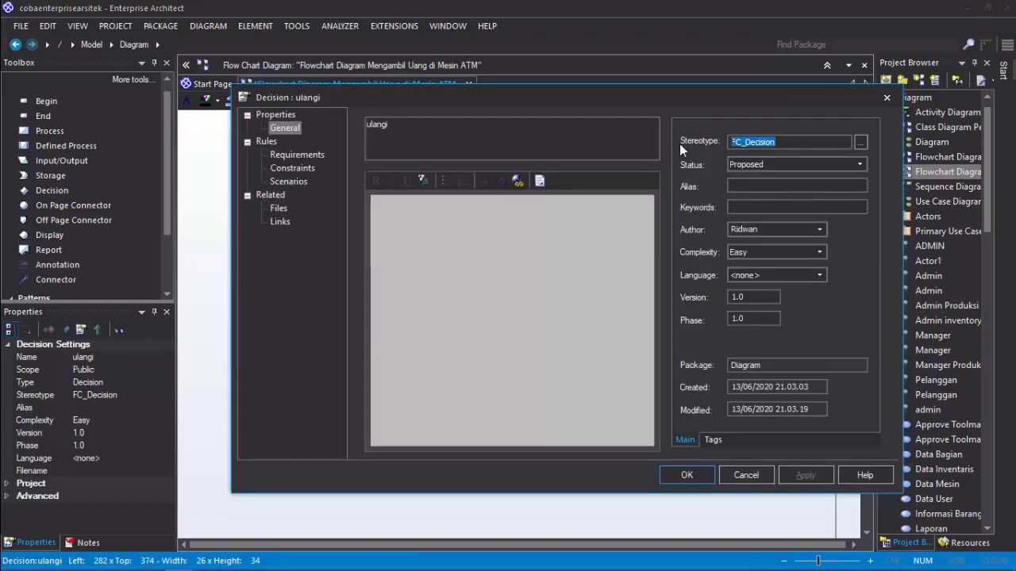
key(Delete)
click(805, 474)
click(687, 475)
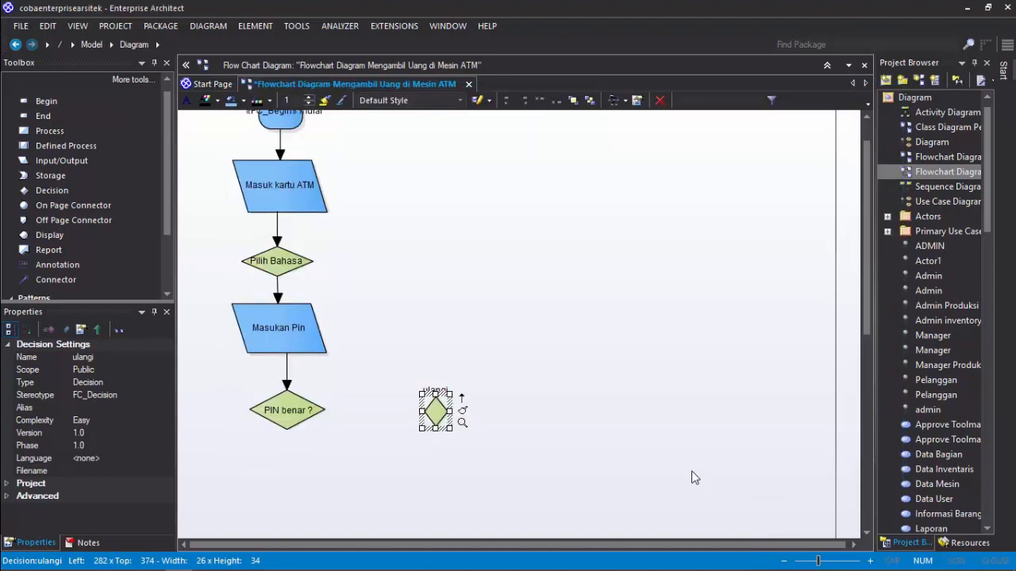
Enlarge the "ulangi" diamond to about 106 by 44, placing its label inside and moving it slightly toward "PIN benar ?".
drag(447, 413, 503, 409)
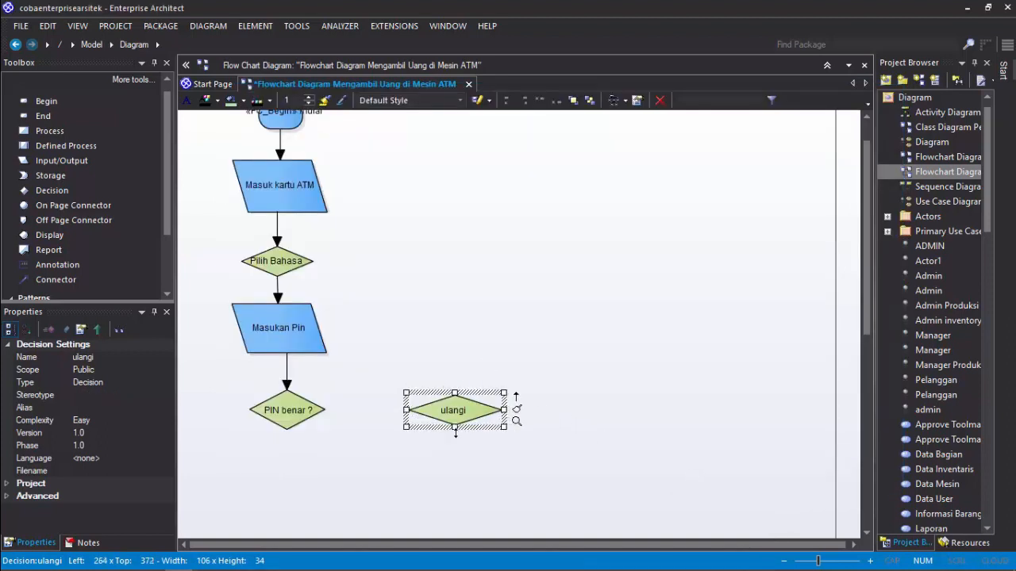
drag(454, 431, 443, 411)
click(503, 414)
click(470, 418)
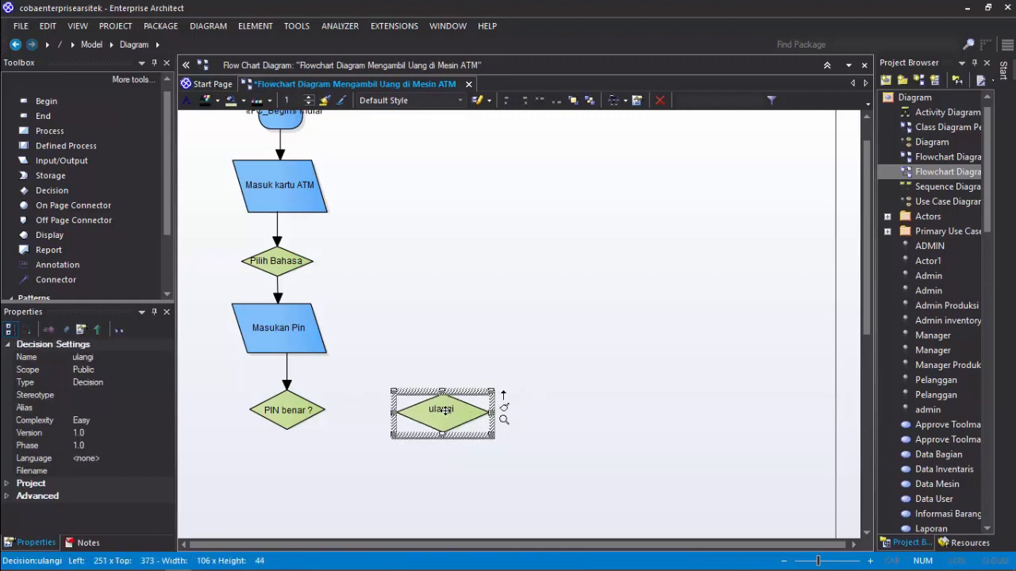
click(373, 389)
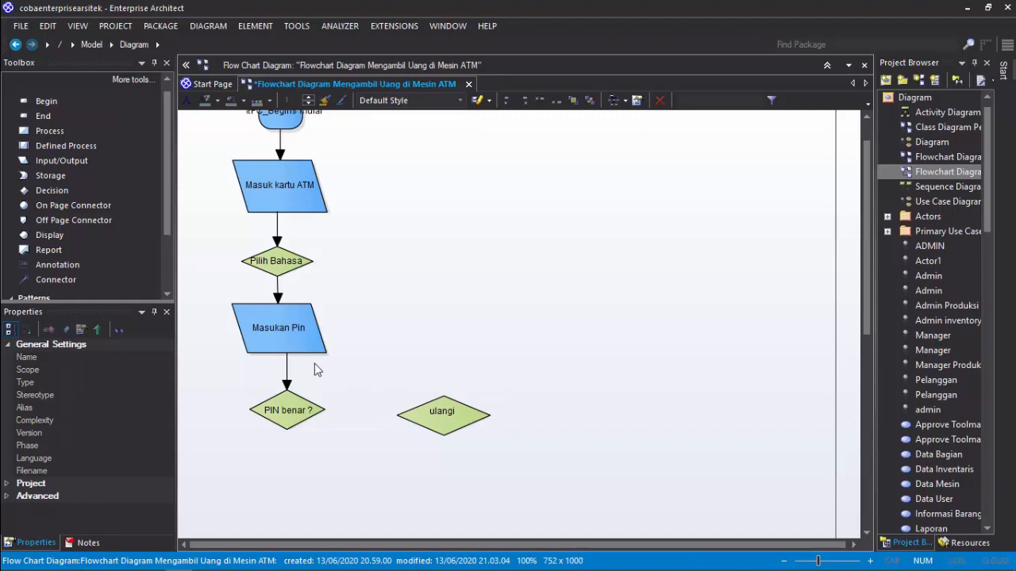
Draw a connector from "PIN benar ?" to "ulangi" and shift the "ulangi" diamond so the line runs straight horizontally.
click(68, 281)
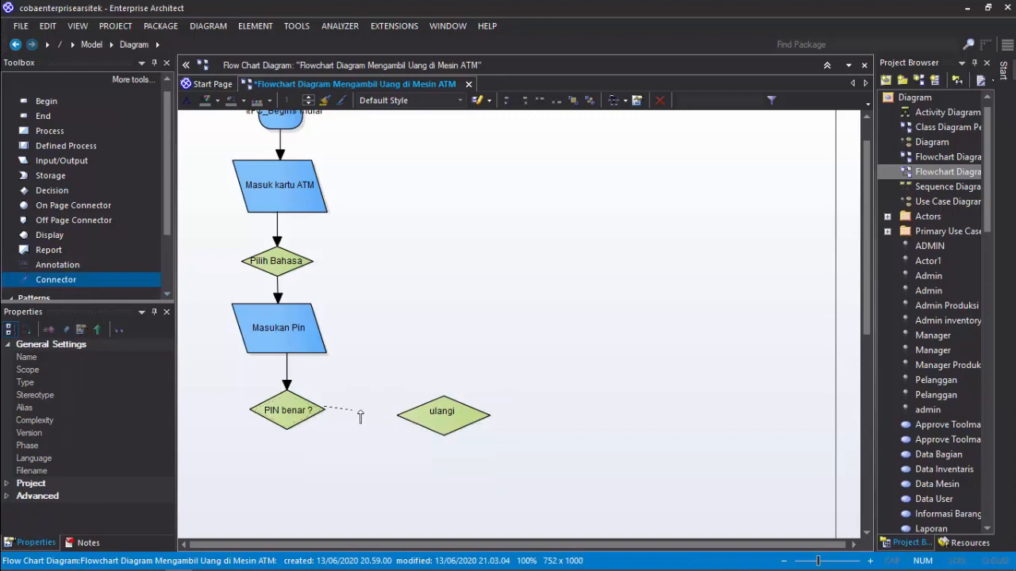
drag(314, 413, 457, 420)
click(442, 429)
click(550, 419)
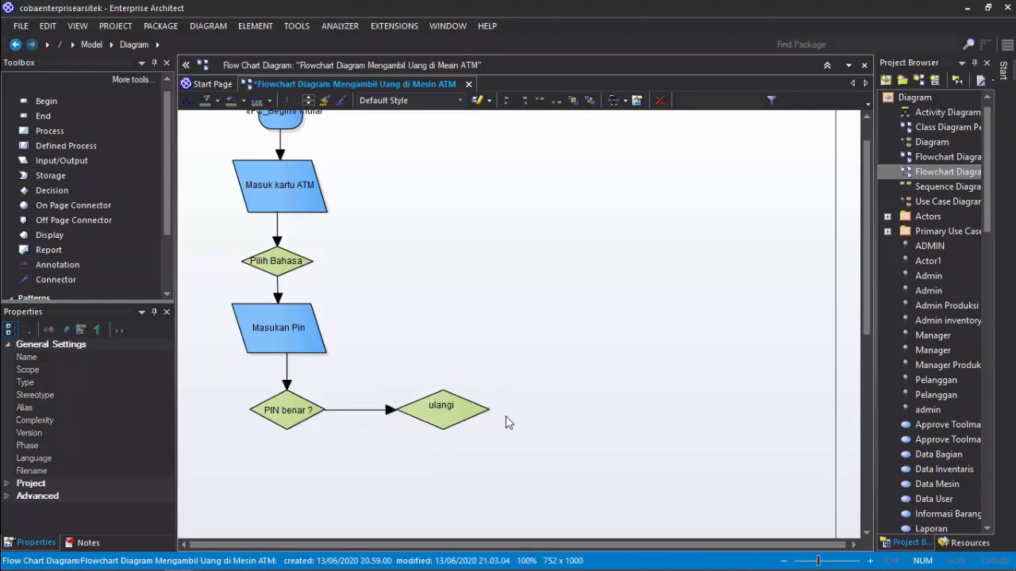
Draw a connector from "ulangi" back to "Masukan Pin" and bend it at a right angle above "ulangi".
click(442, 428)
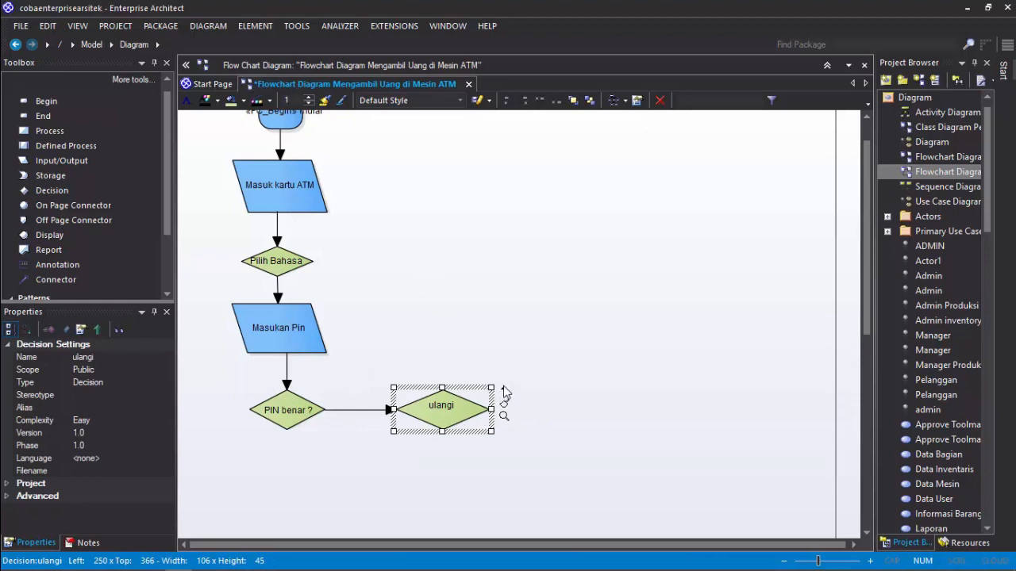
click(505, 391)
click(43, 281)
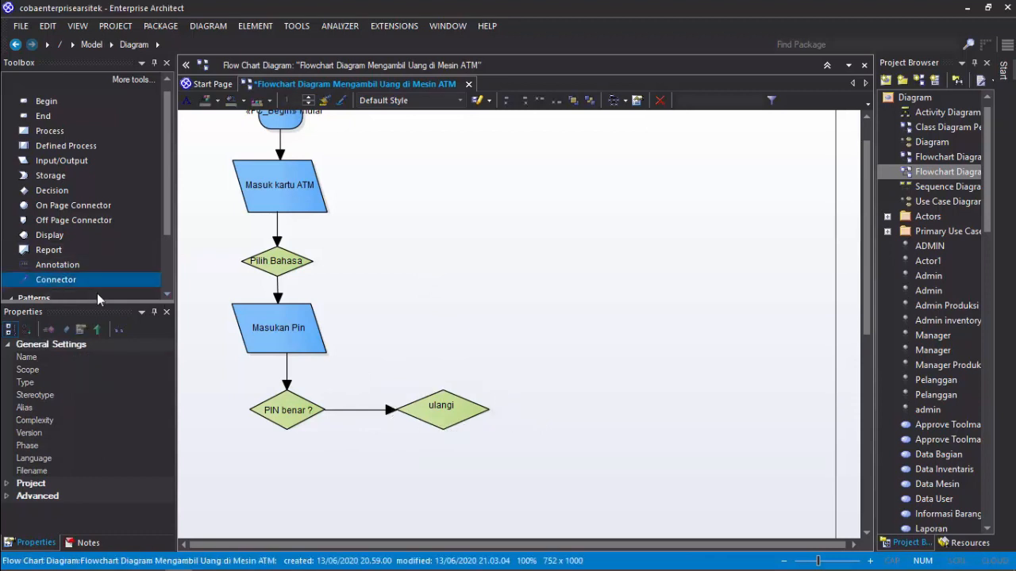
drag(410, 408, 319, 347)
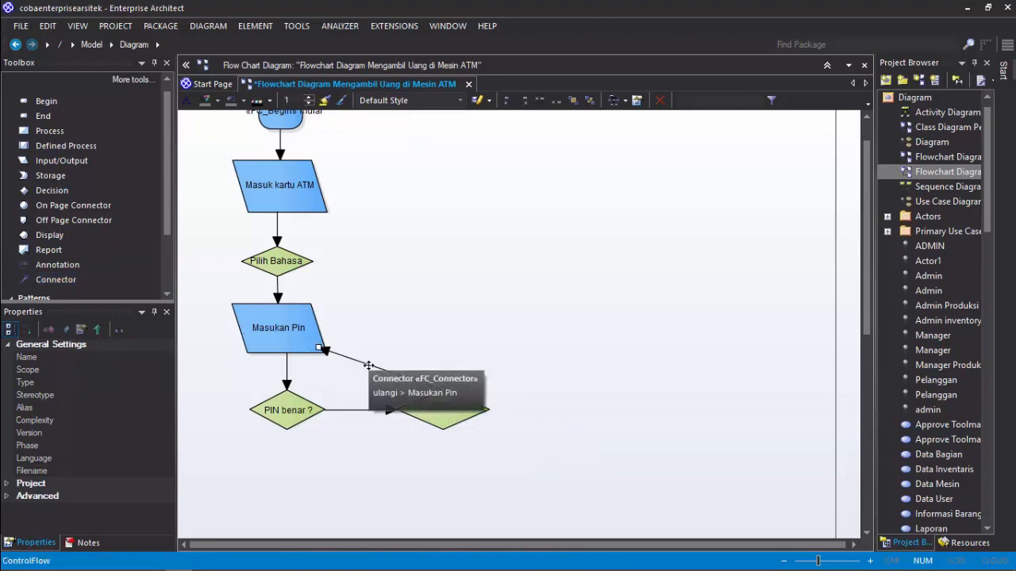
drag(373, 366, 443, 327)
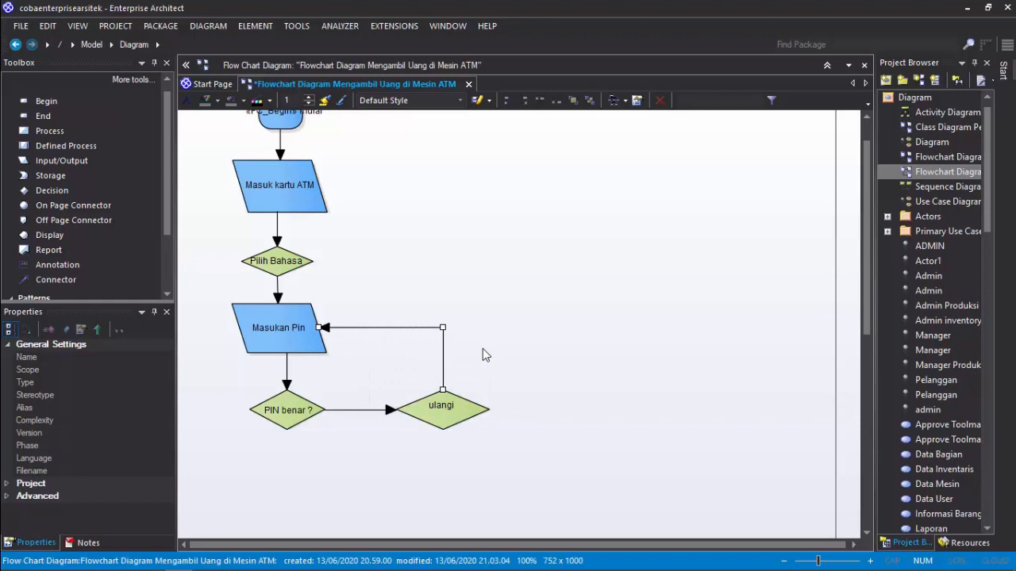
click(471, 416)
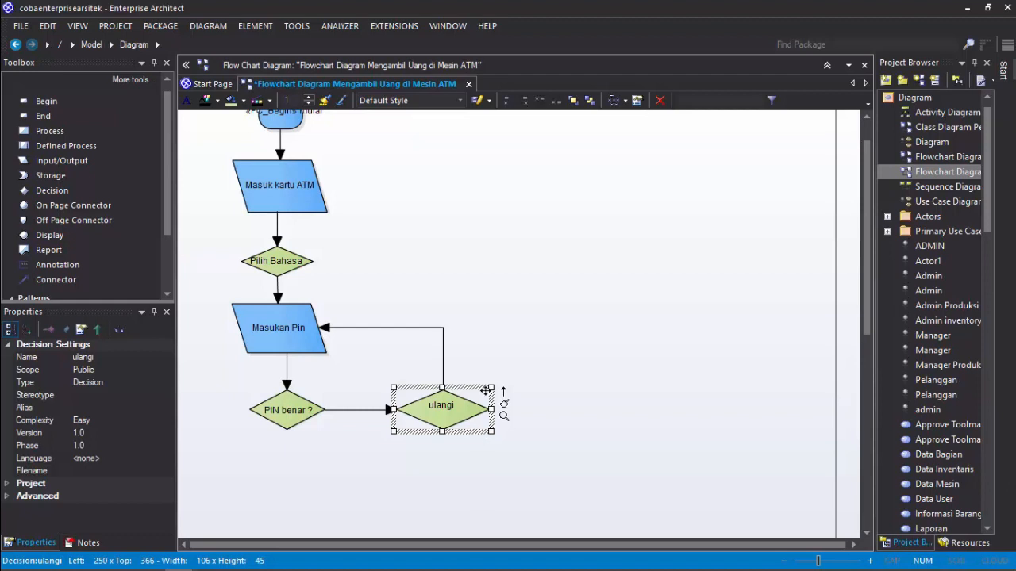
click(517, 357)
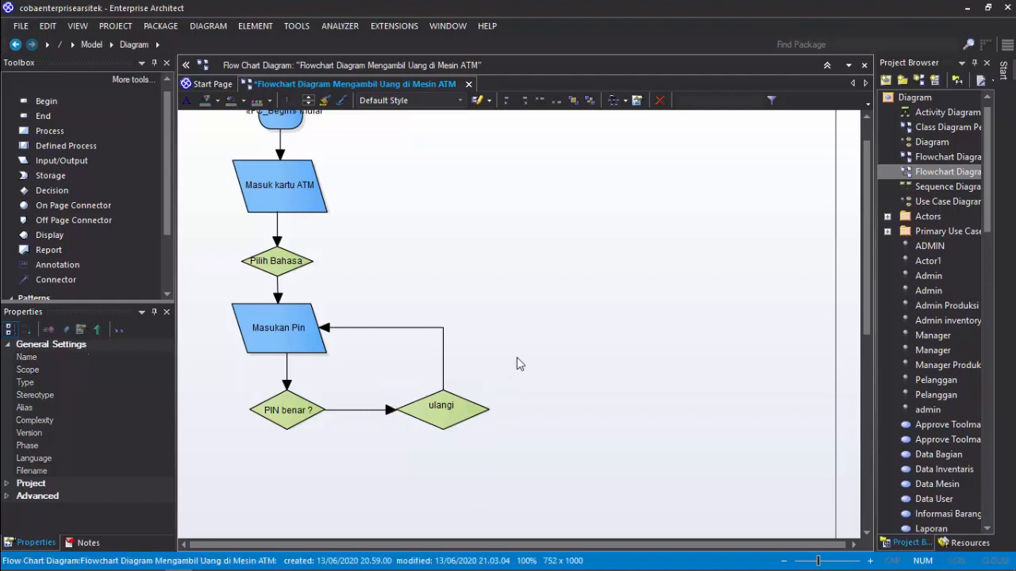
Add a Process element named "kartu terblokir" to the right of "ulangi", reducing its height and aligning it with the diamond.
click(43, 131)
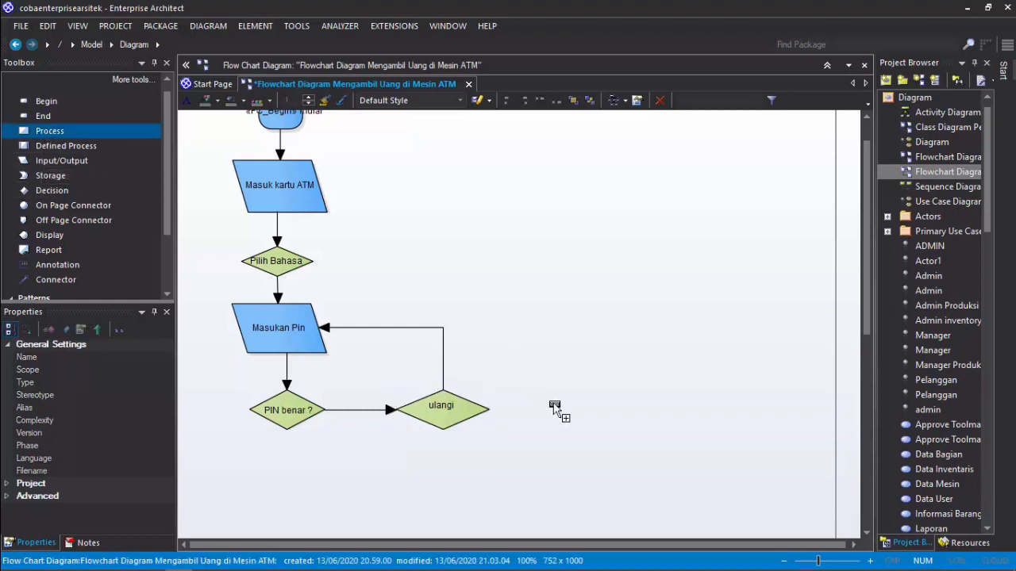
click(554, 407)
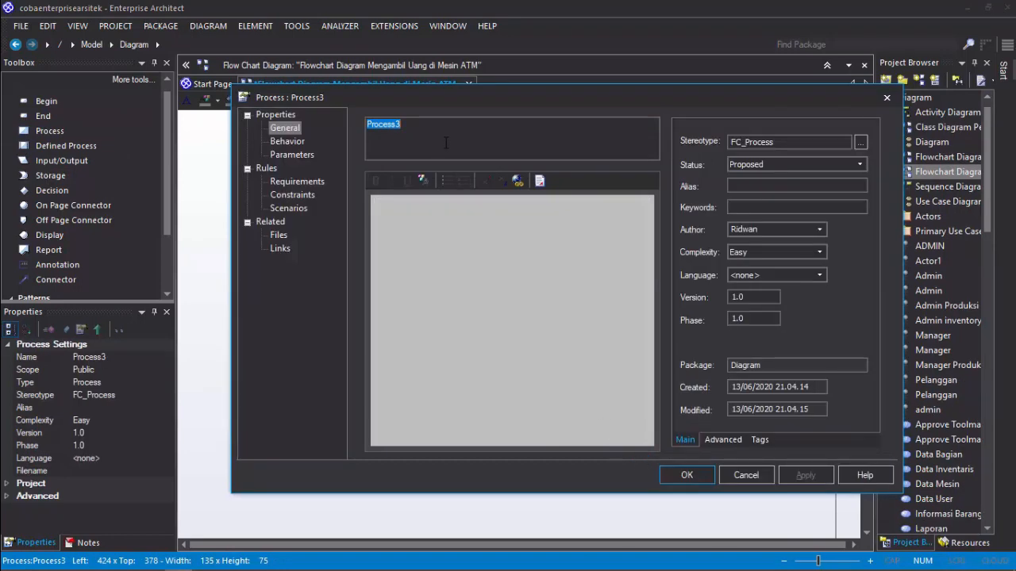
text(b)
text(artu terblokir)
key(Return)
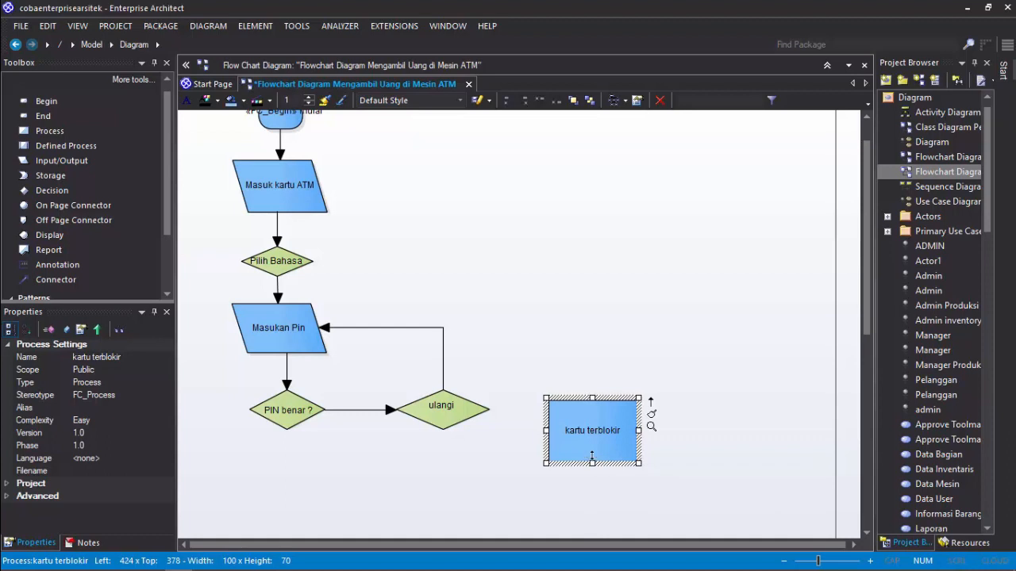
drag(592, 462, 614, 414)
click(698, 421)
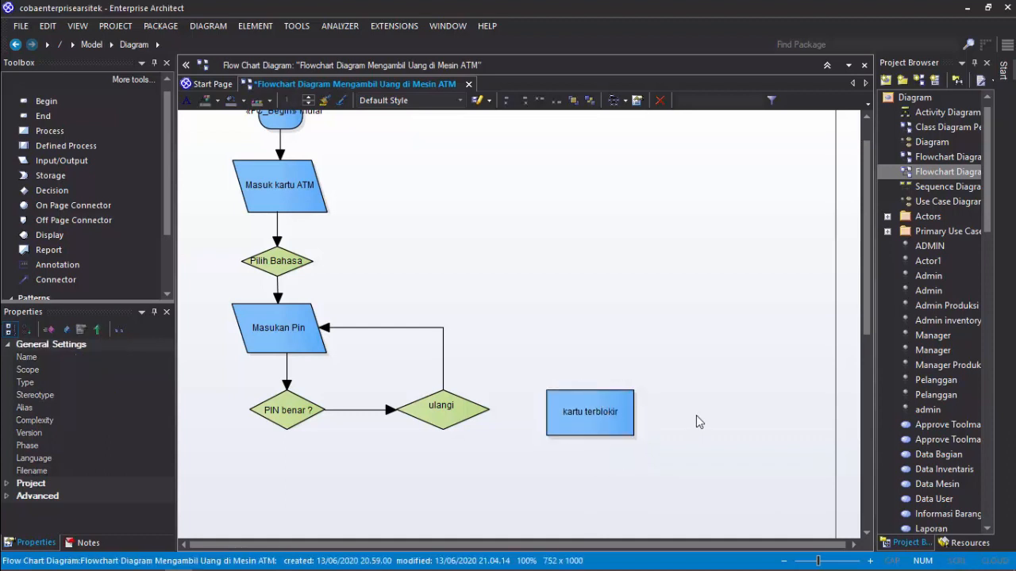
Draw a horizontal connector from the "ulangi" decision to the "kartu terblokir" process.
click(479, 420)
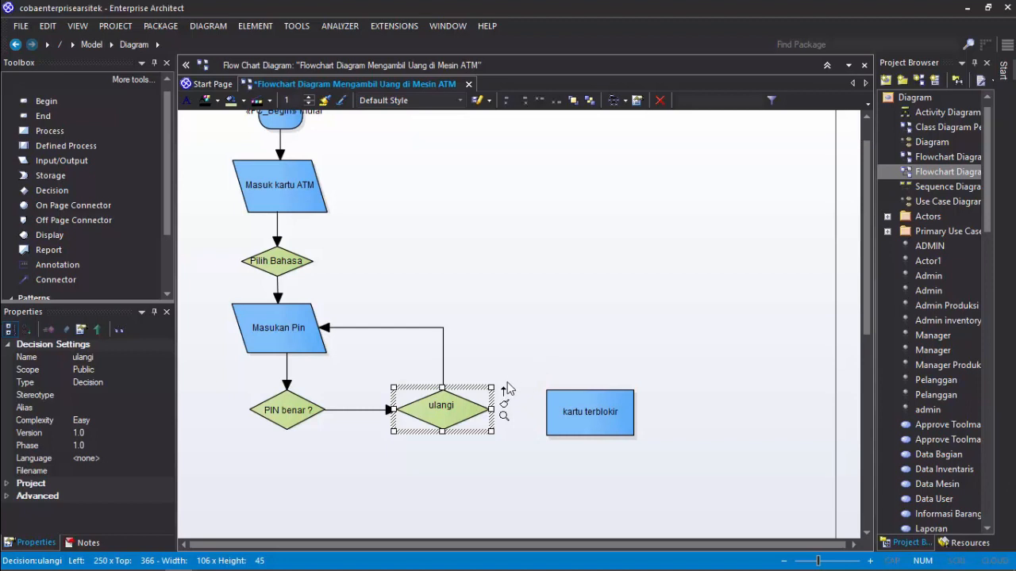
click(516, 344)
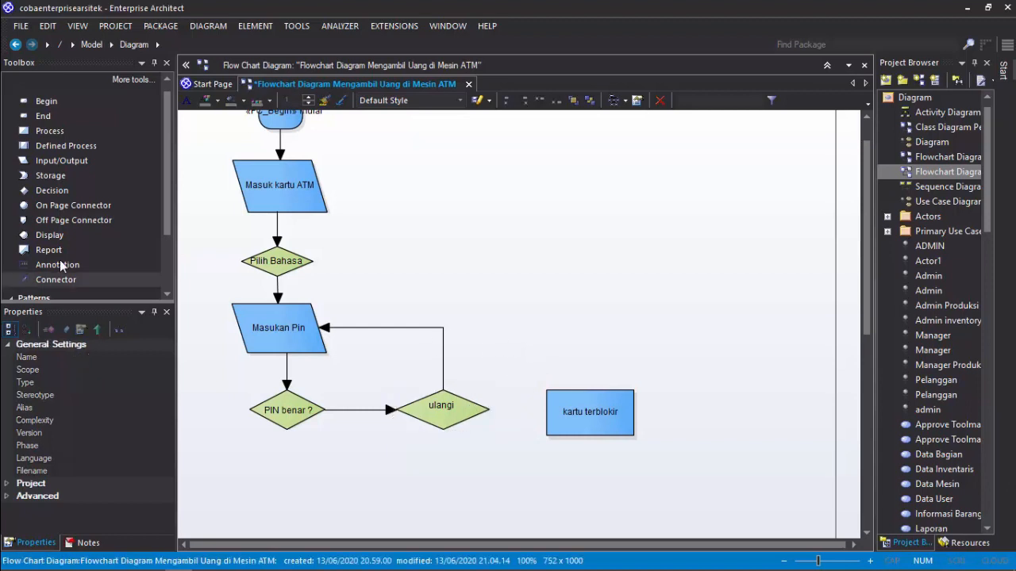
click(46, 281)
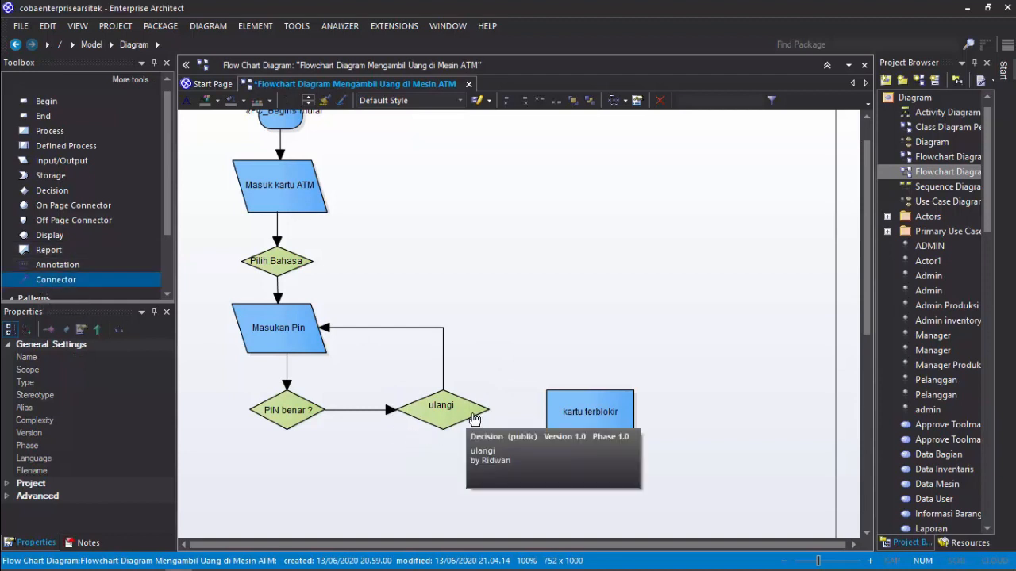
drag(473, 419, 558, 422)
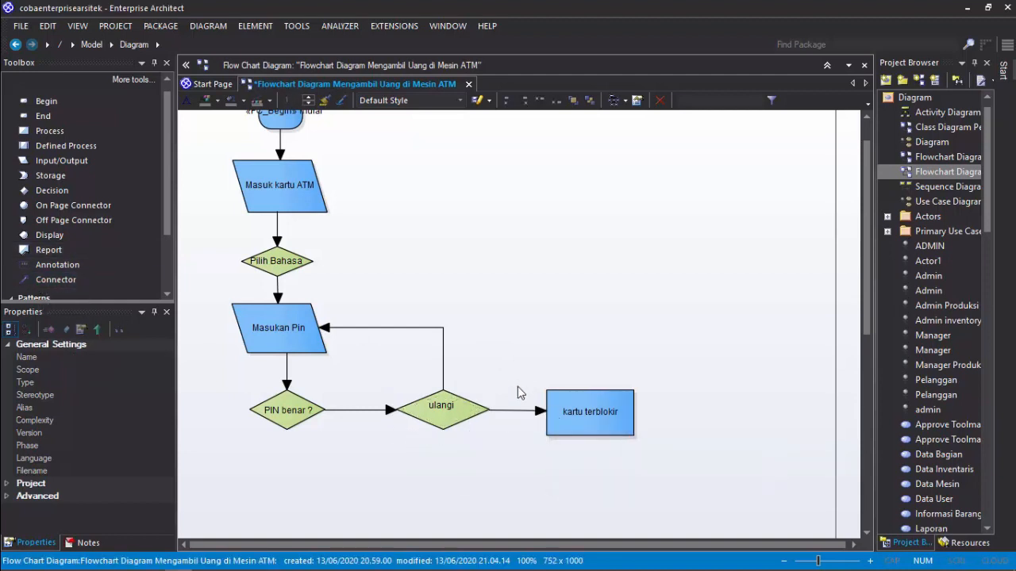
Name the connector from "ulangi" to "kartu terblokir" "salah >3" and place its label centered above the line.
double_click(514, 411)
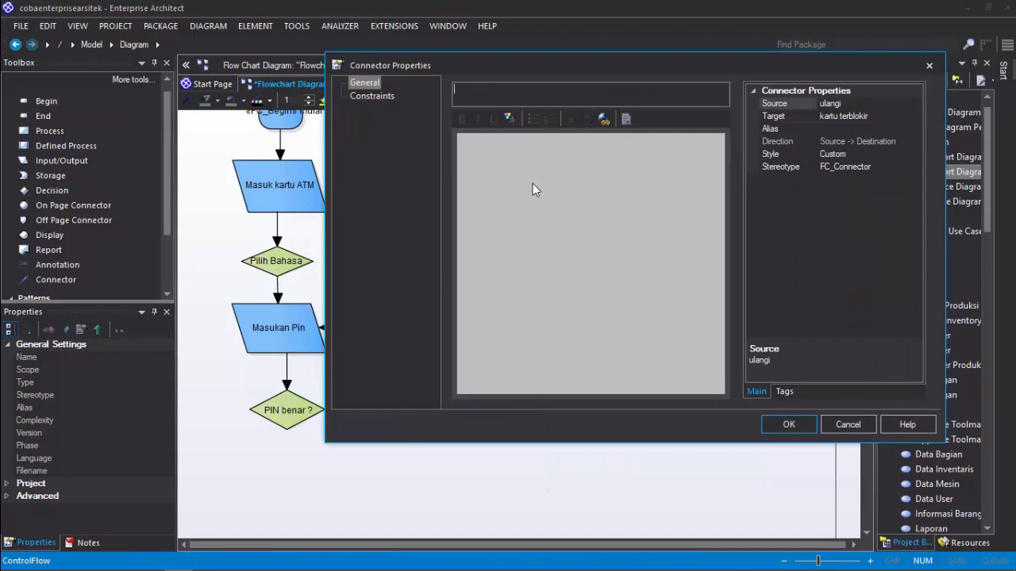
text(salah >3)
key(Return)
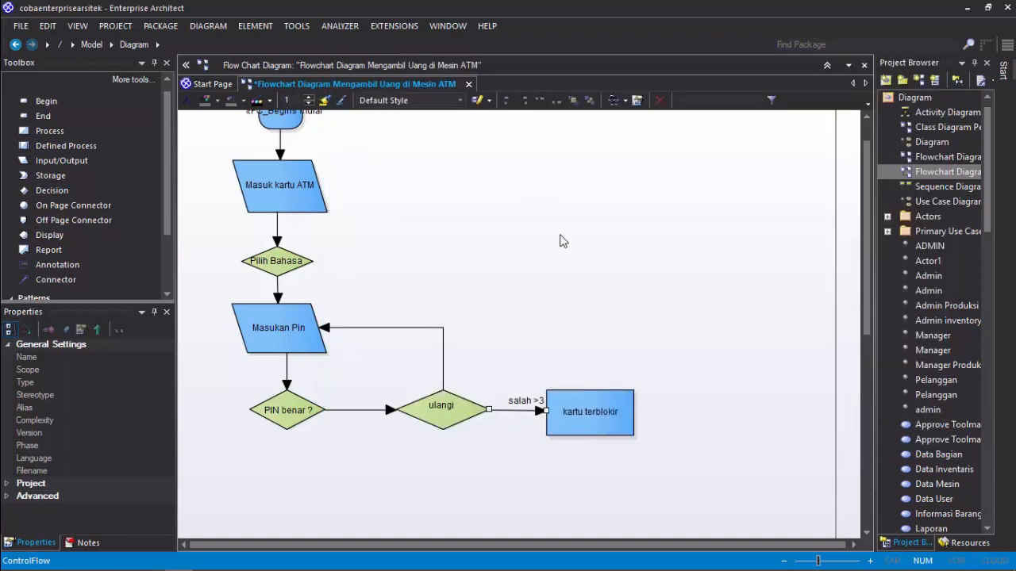
mouse_move(528, 404)
mouse_down()
mouse_move(520, 417)
mouse_move(513, 405)
mouse_up()
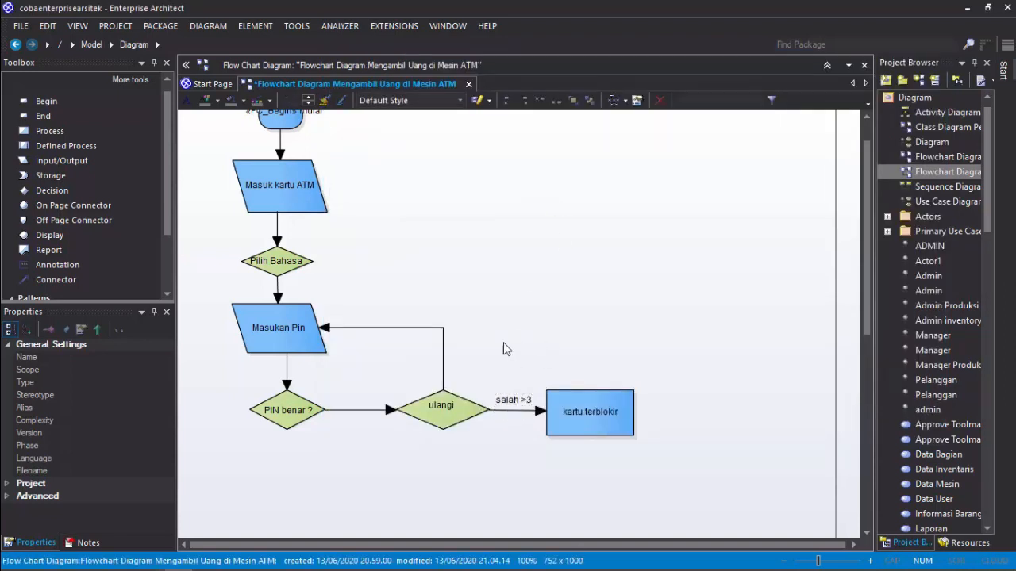
Name the connector from "ulangi" to "Masukan Pin" "salah <3" and place its label on the vertical segment.
click(442, 344)
double_click(443, 345)
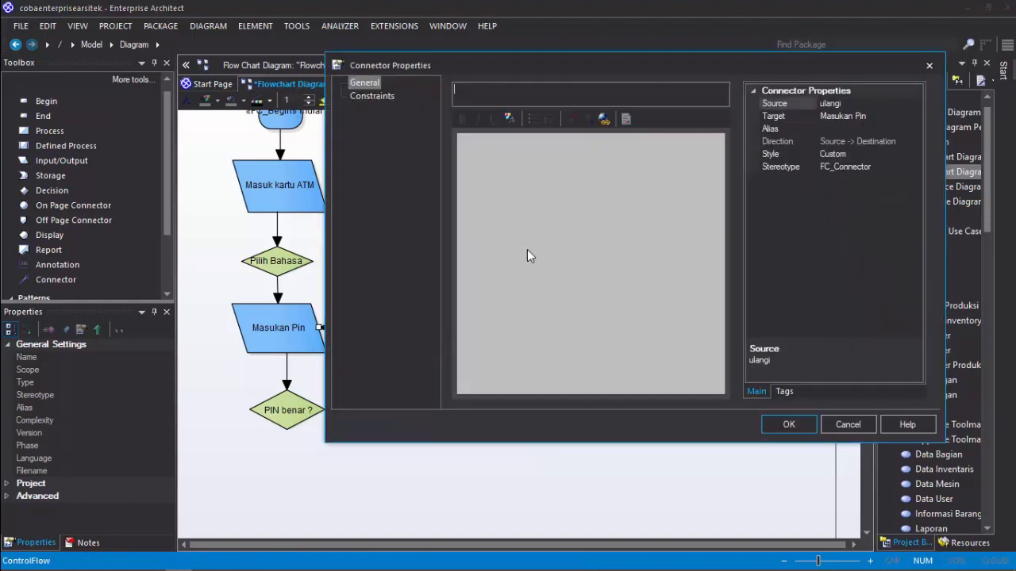
text(salah <3)
key(Return)
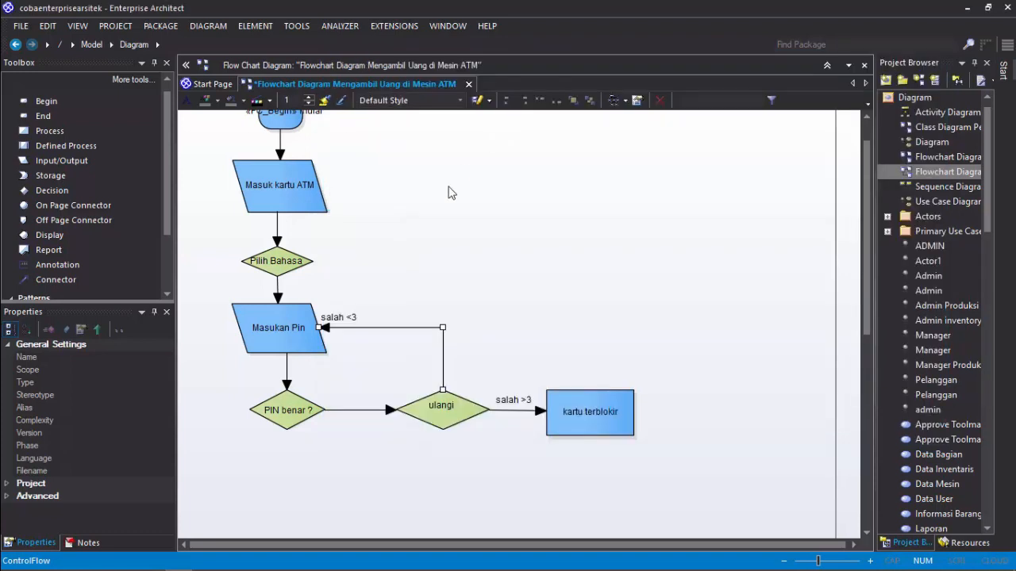
drag(347, 318, 451, 344)
click(512, 343)
Add a Process element below and to the right of "kartu terblokir" and name it "Keluarkan kartu".
scroll(592, 349, down, 3)
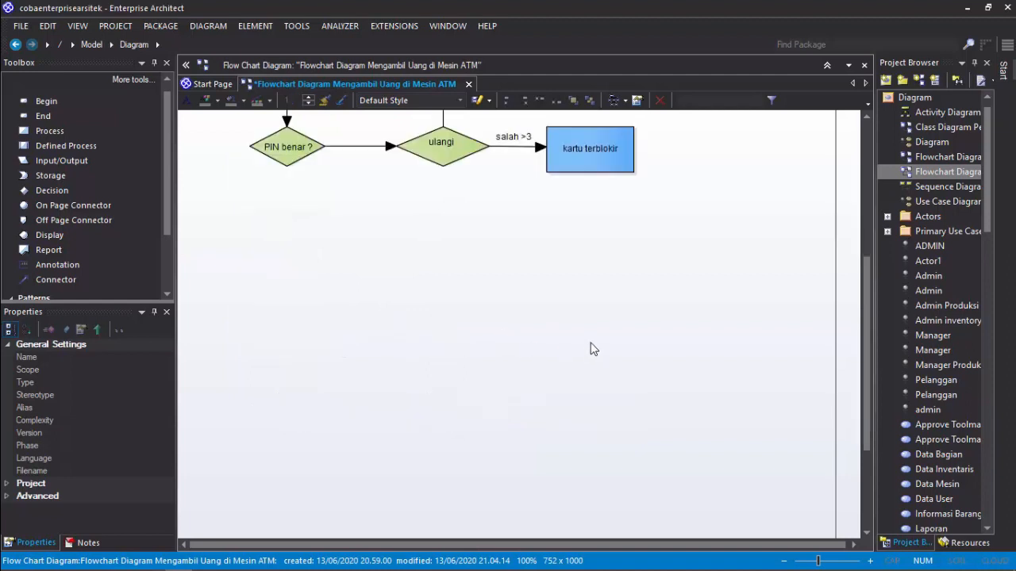
scroll(591, 337, up, 3)
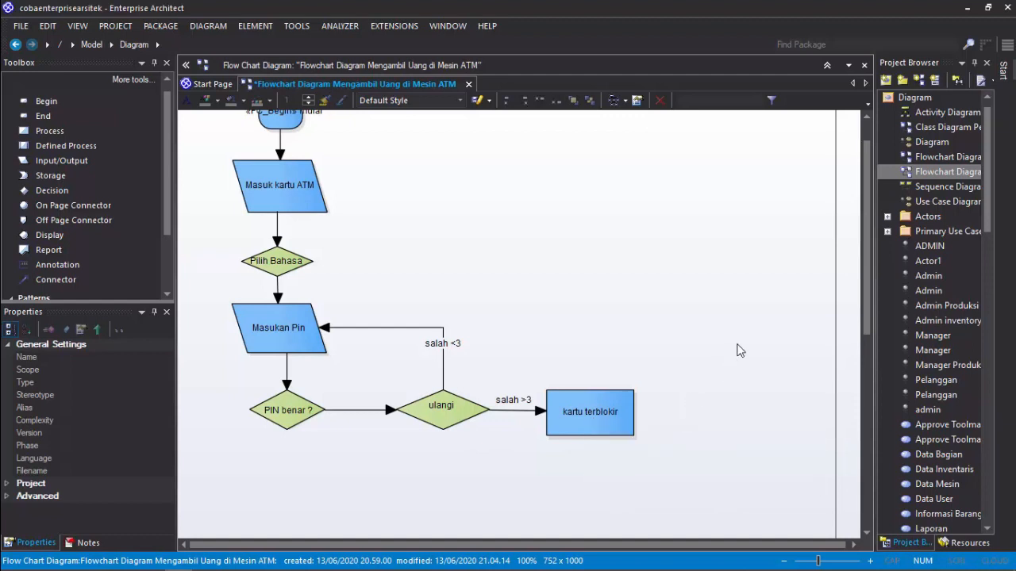
drag(870, 264, 878, 319)
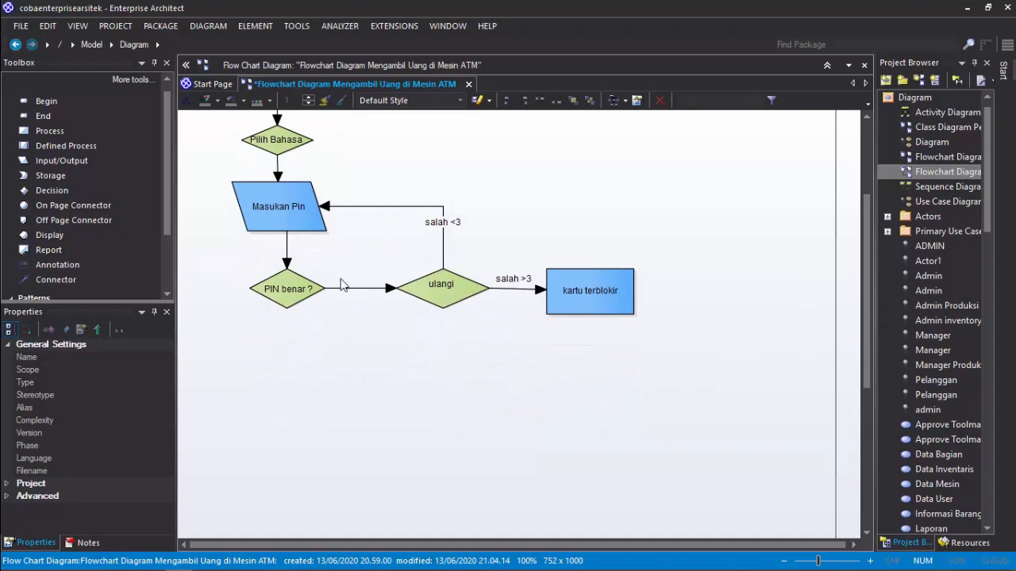
click(48, 133)
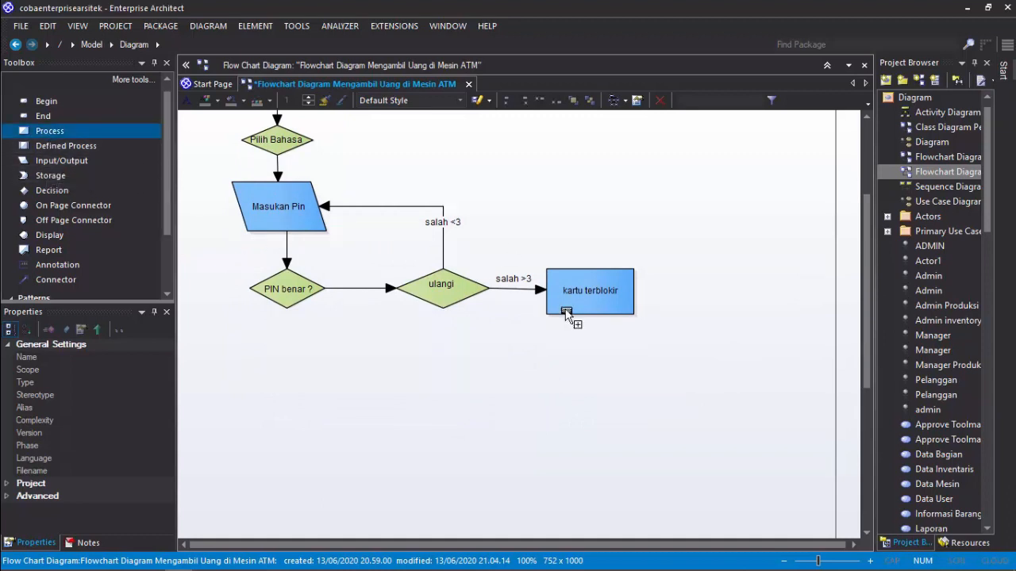
click(696, 410)
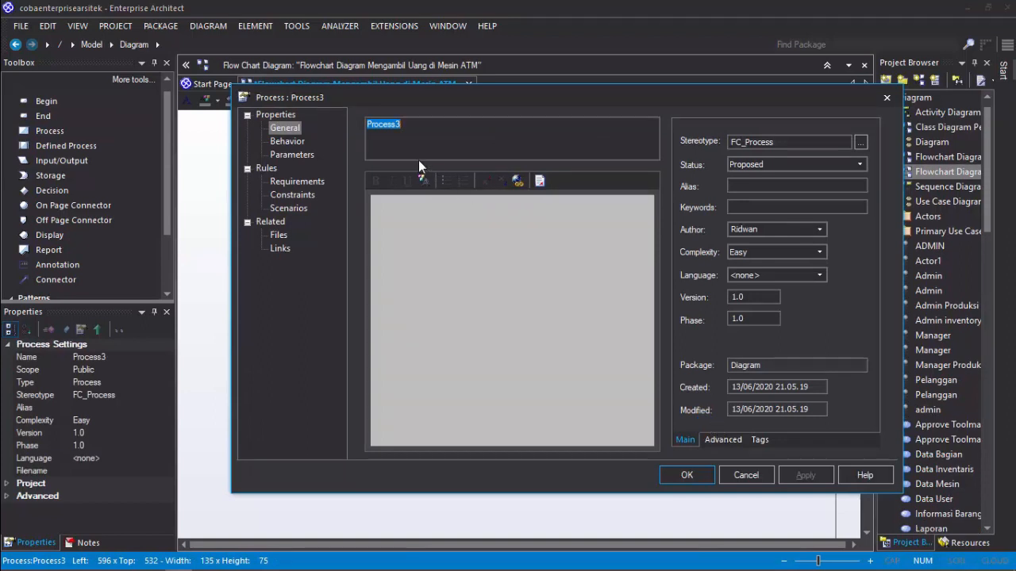
text(Keluarkan kartu)
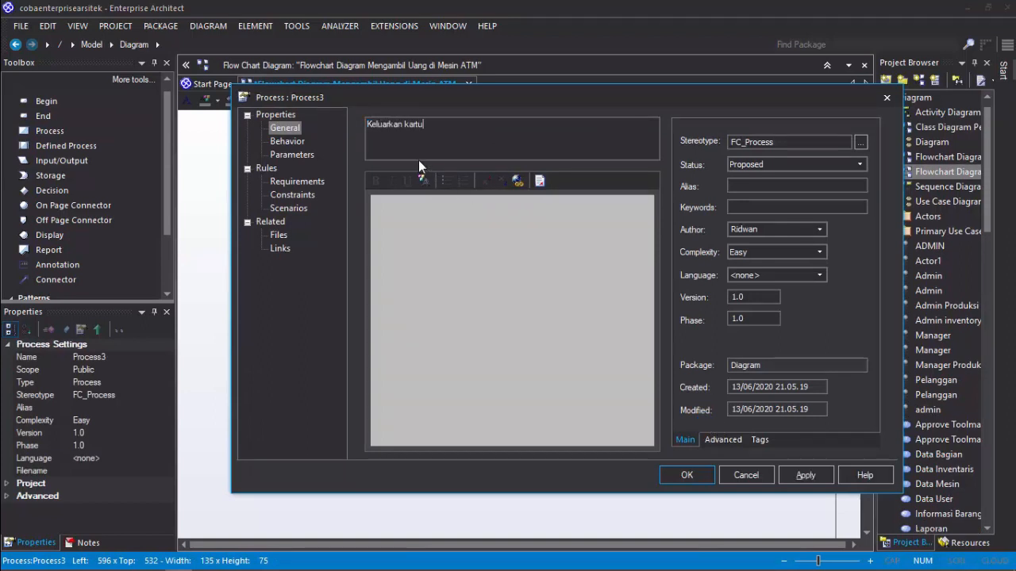
key(Return)
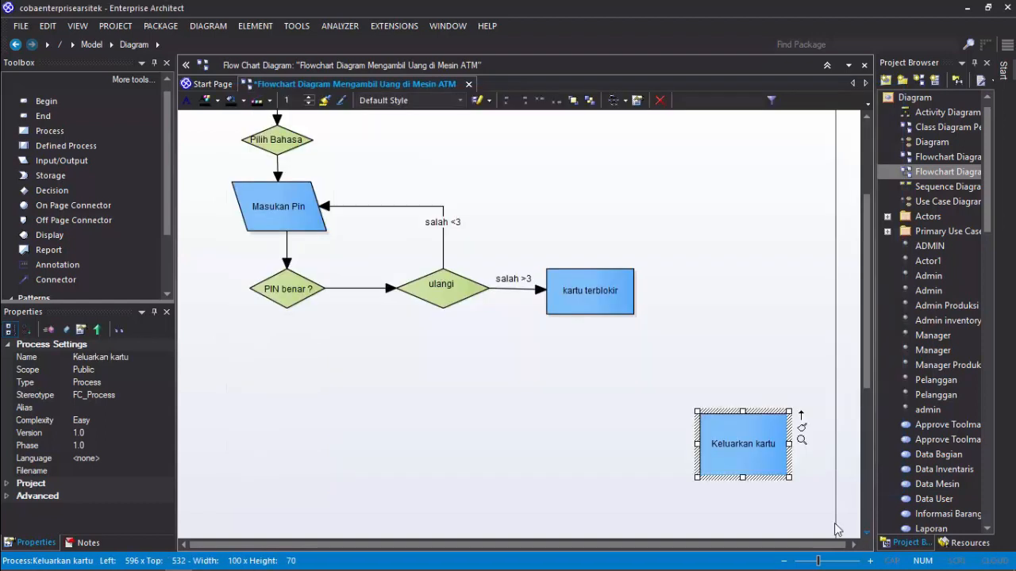
Resize the "Keluarkan kartu" process to about 100 by 59 and move it closer to "kartu terblokir".
drag(749, 458, 713, 441)
click(735, 450)
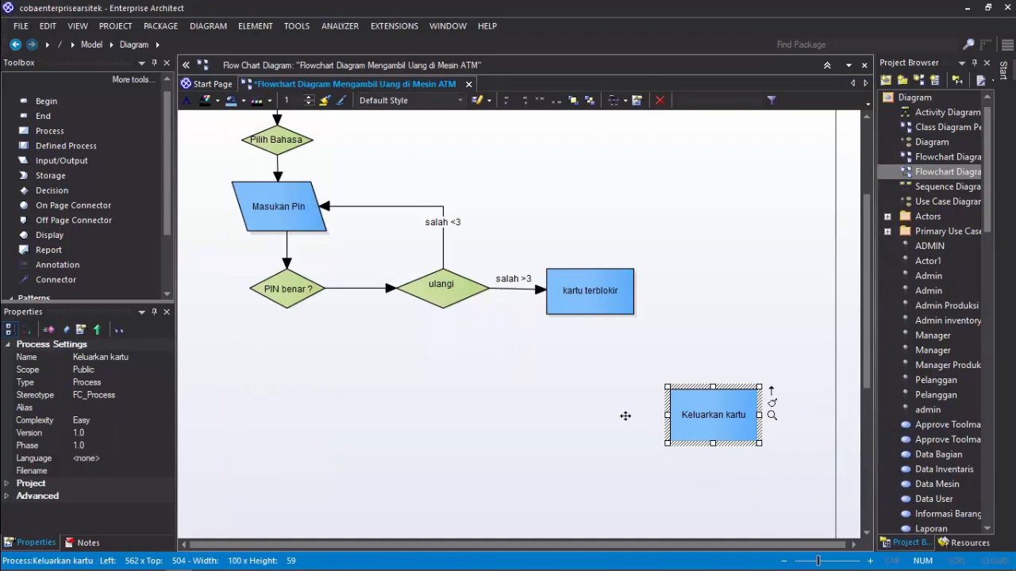
scroll(53, 262, down, 1)
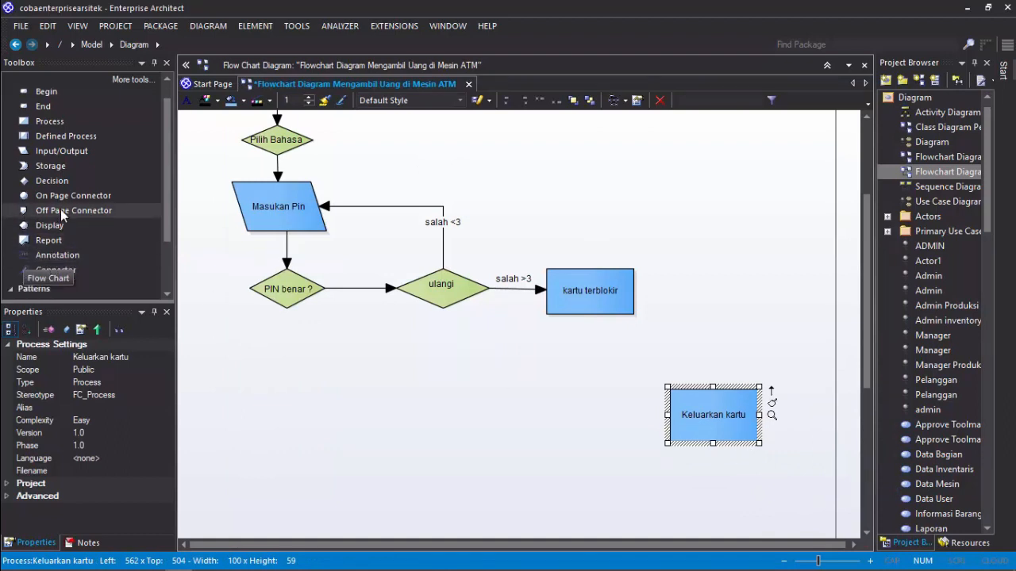
Add an End element below the "Keluarkan kartu" process.
click(43, 106)
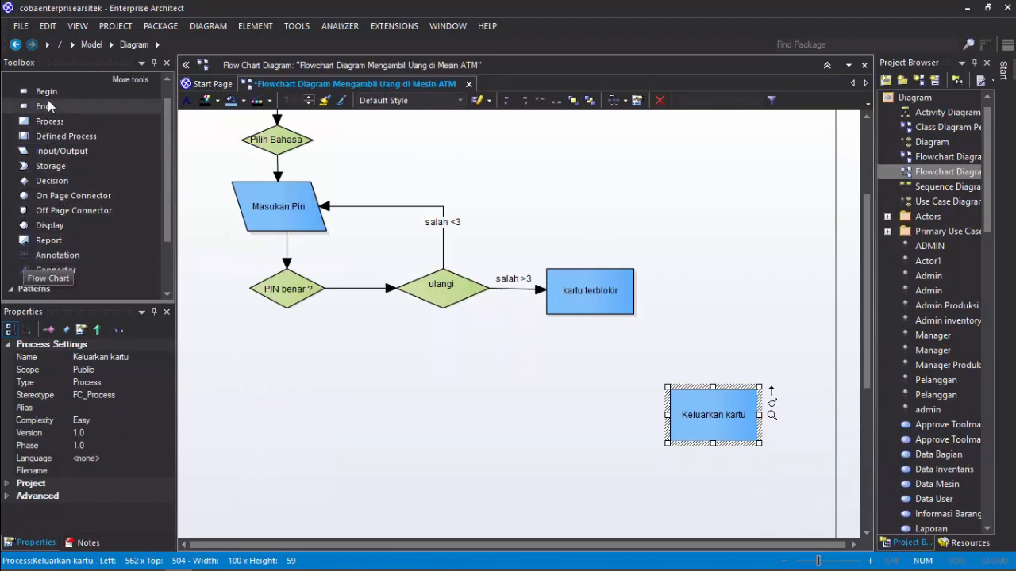
scroll(716, 513, down, 3)
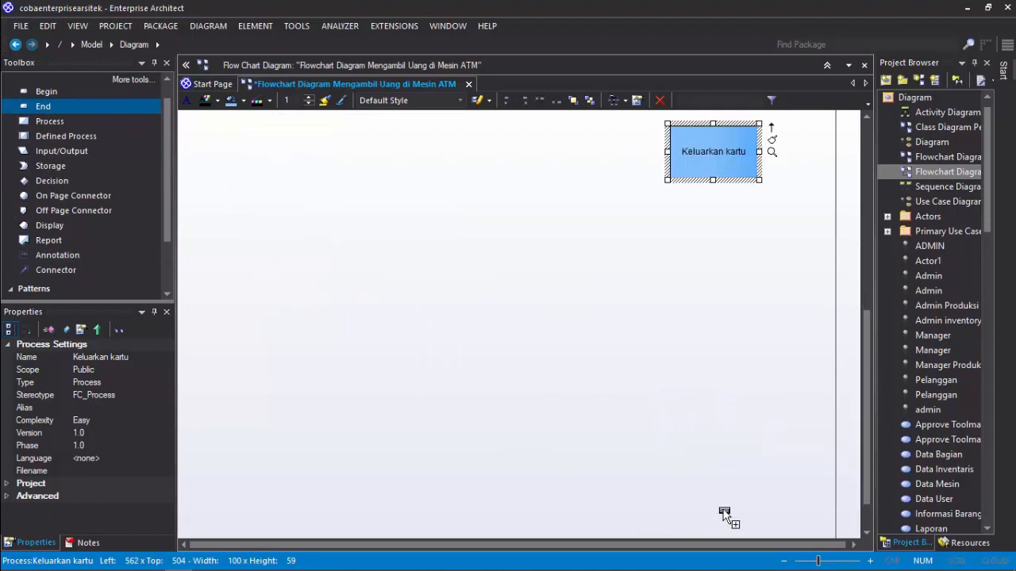
click(705, 287)
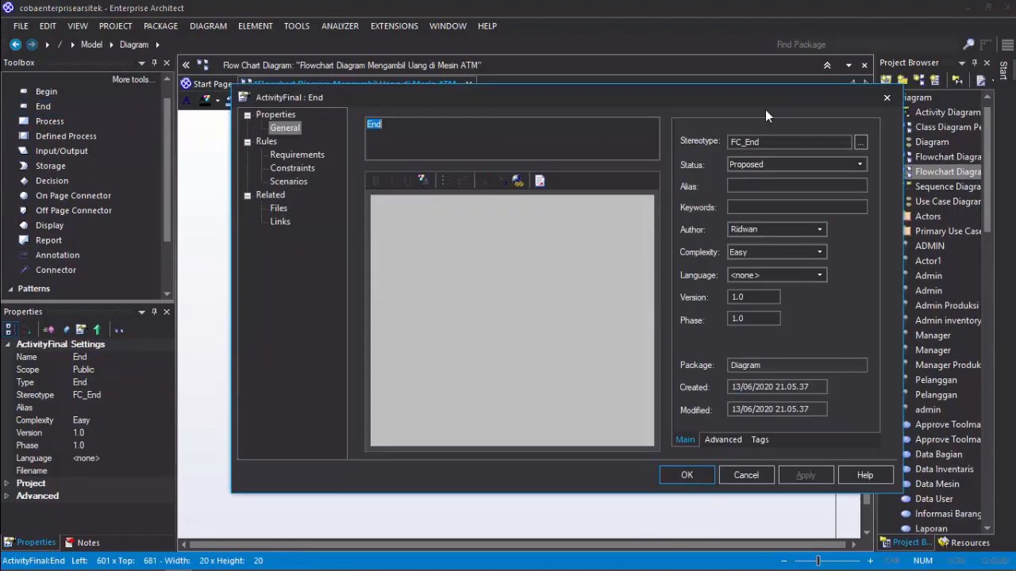
Change the End element's stereotype to "End", clear its name, and center it more closely under "Keluarkan kartu".
drag(777, 146, 712, 145)
key(Right)
key(Left)
key(Left)
key(Left)
key(BackSpace)
key(BackSpace)
key(BackSpace)
drag(387, 125, 326, 127)
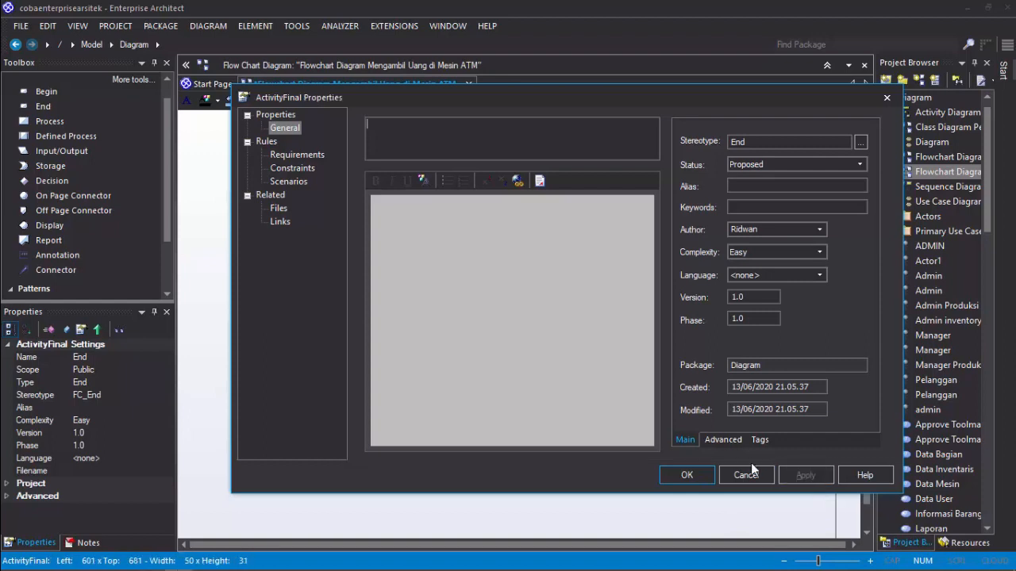
click(687, 474)
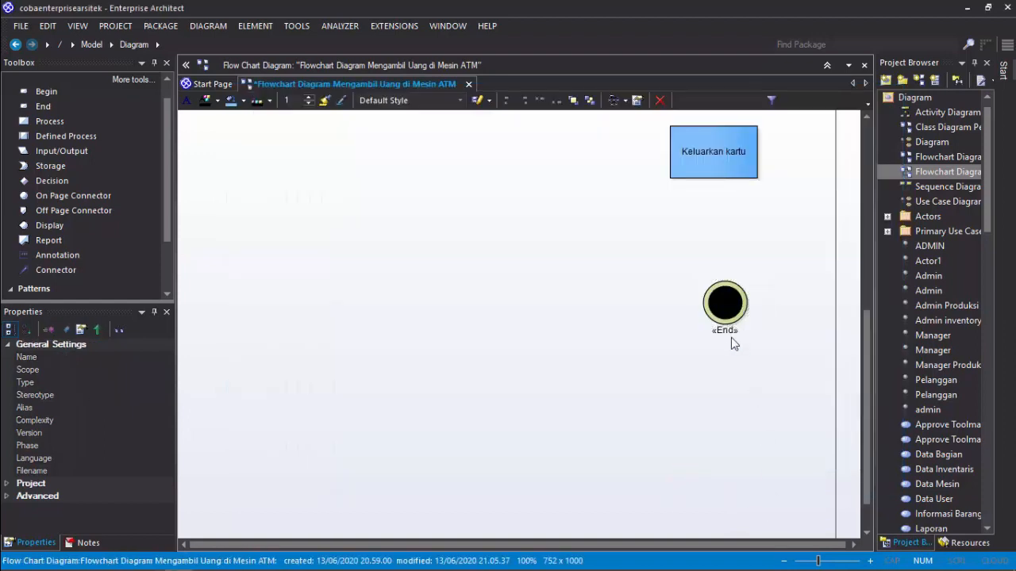
drag(733, 310, 729, 307)
click(785, 317)
click(719, 176)
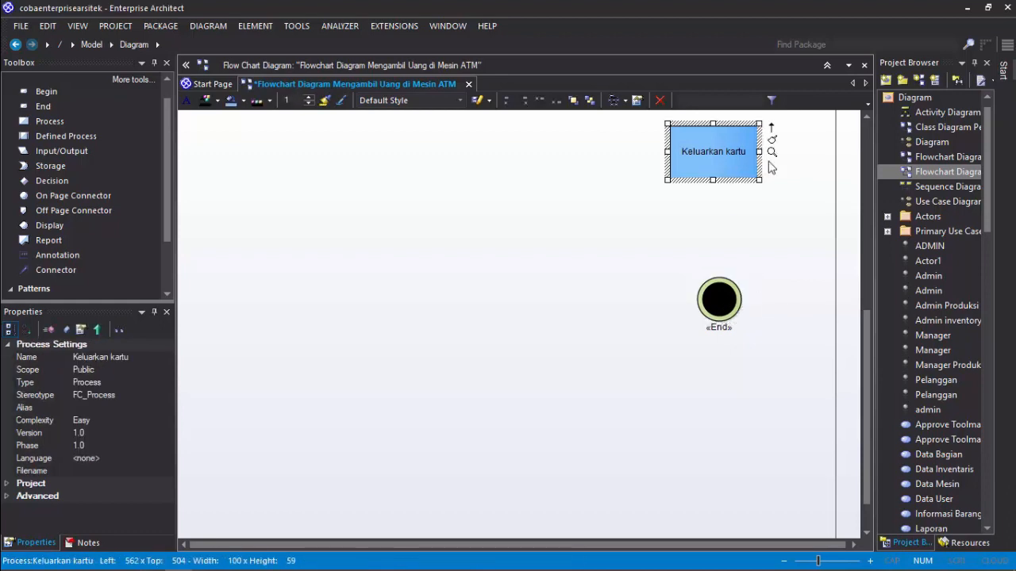
click(41, 269)
scroll(734, 314, up, 3)
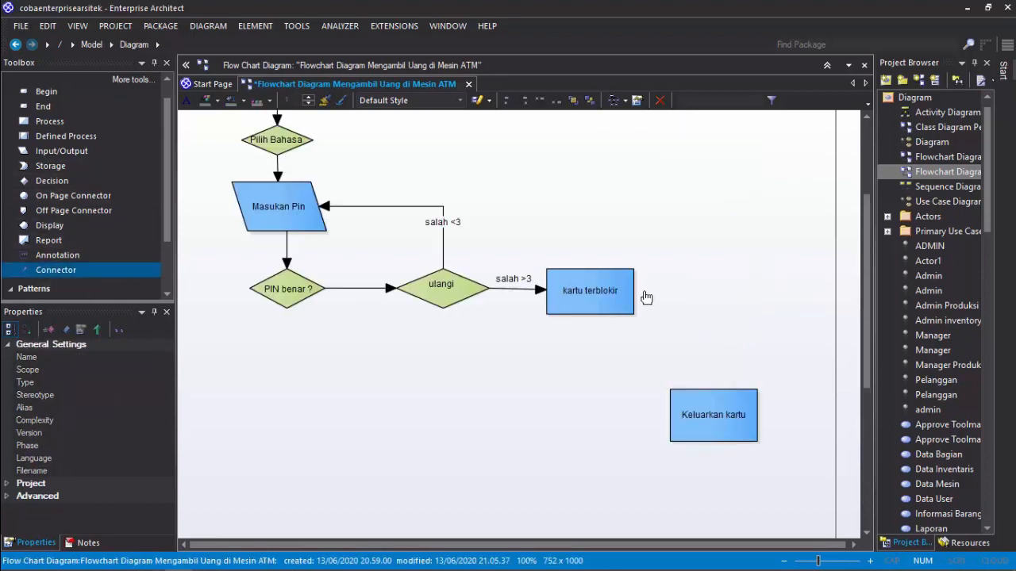
click(627, 294)
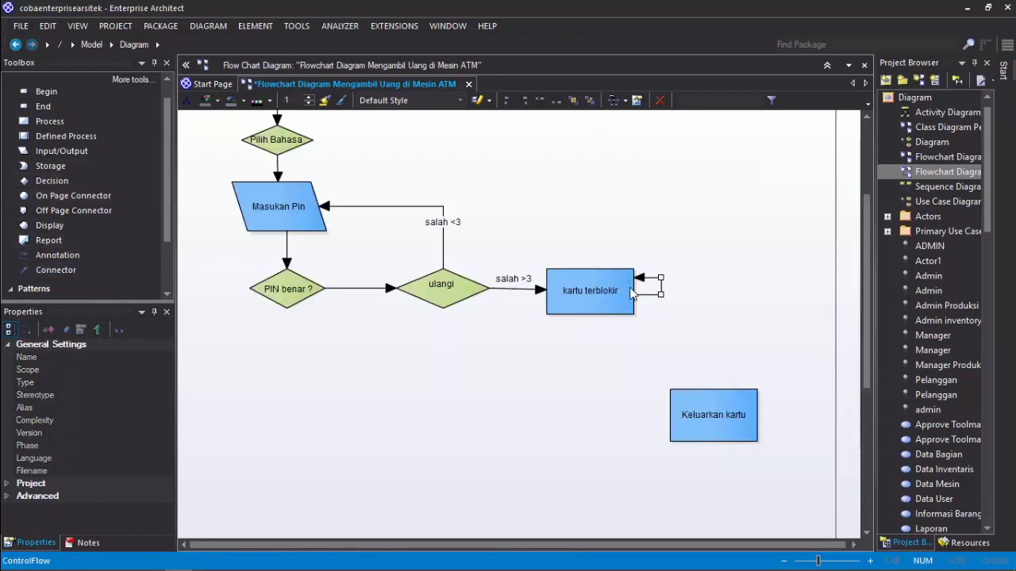
key(ctrl+z)
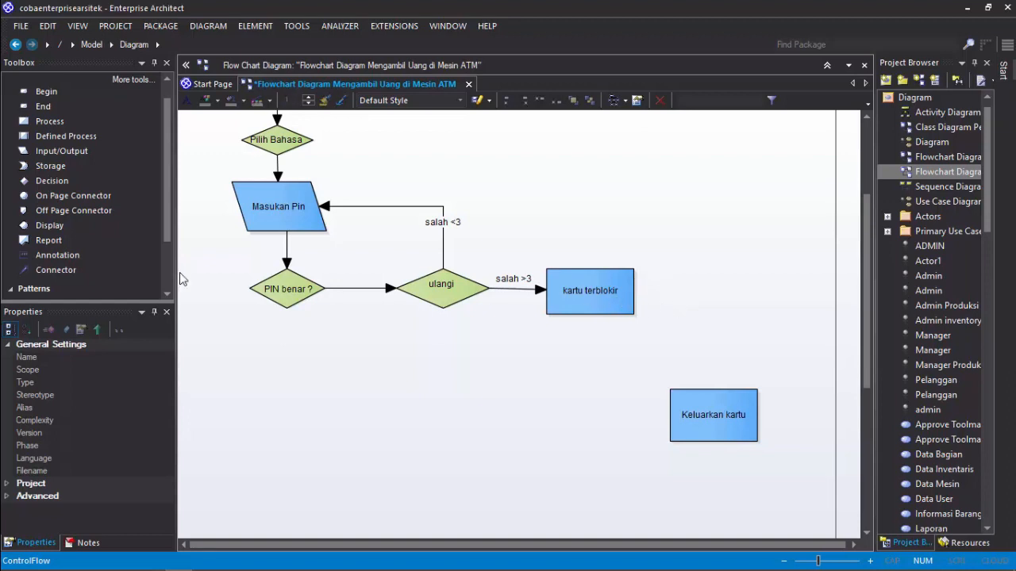
Connect "kartu terblokir" to "Keluarkan kartu" and bend the connector into a right angle entering the process from above.
click(64, 270)
drag(635, 301, 673, 296)
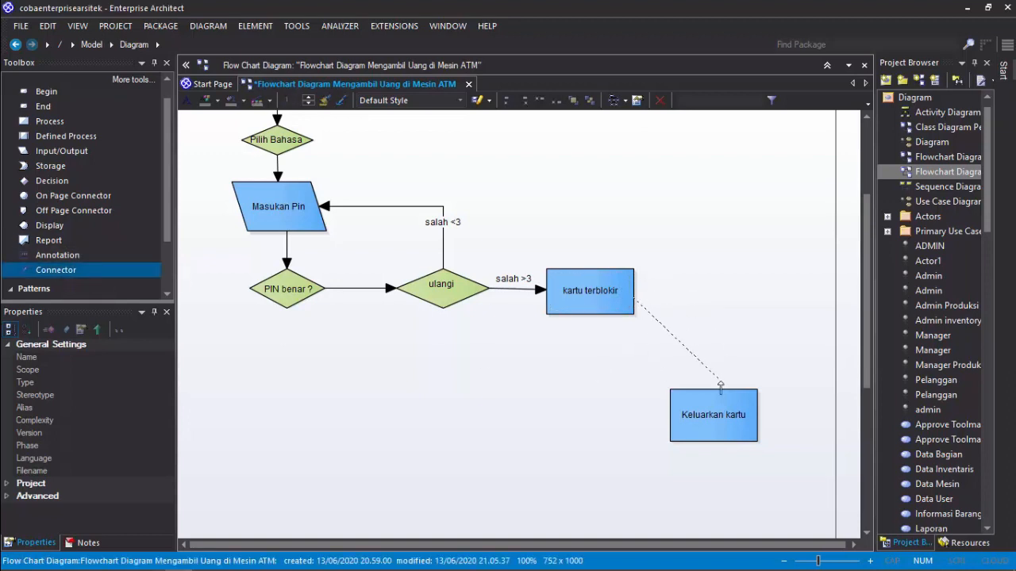
drag(720, 387, 709, 389)
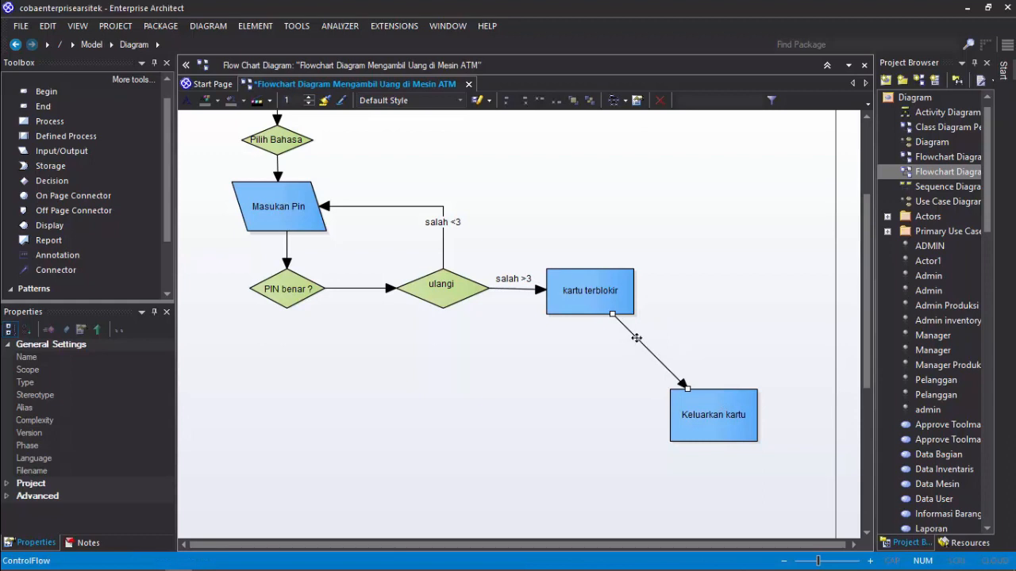
drag(636, 338, 716, 288)
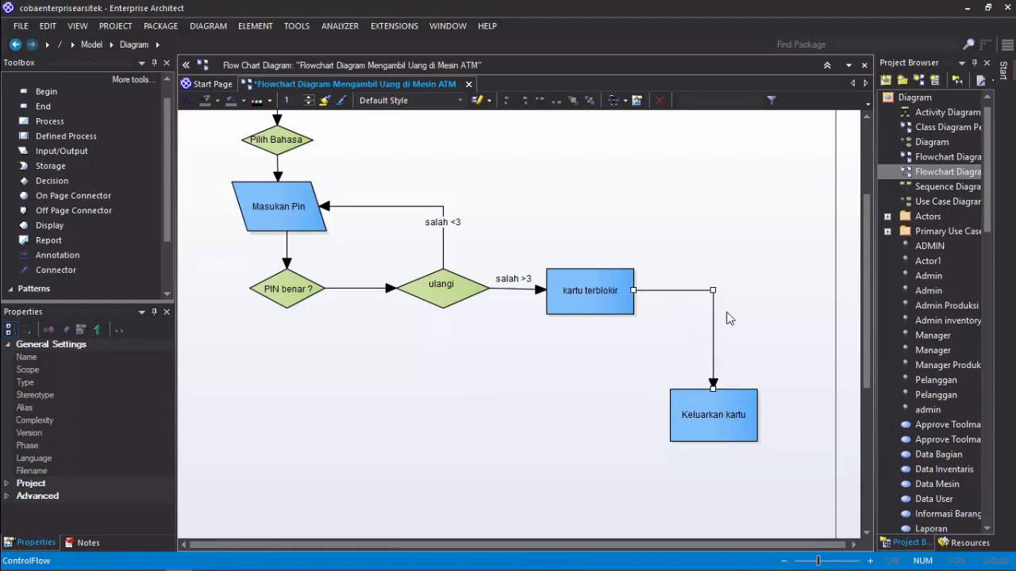
scroll(762, 344, down, 3)
click(719, 173)
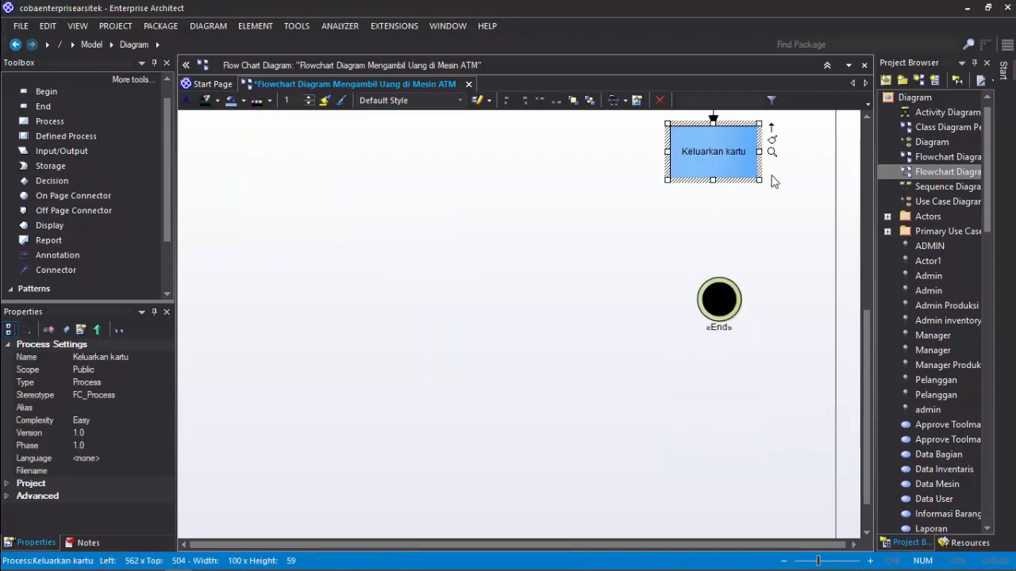
click(771, 130)
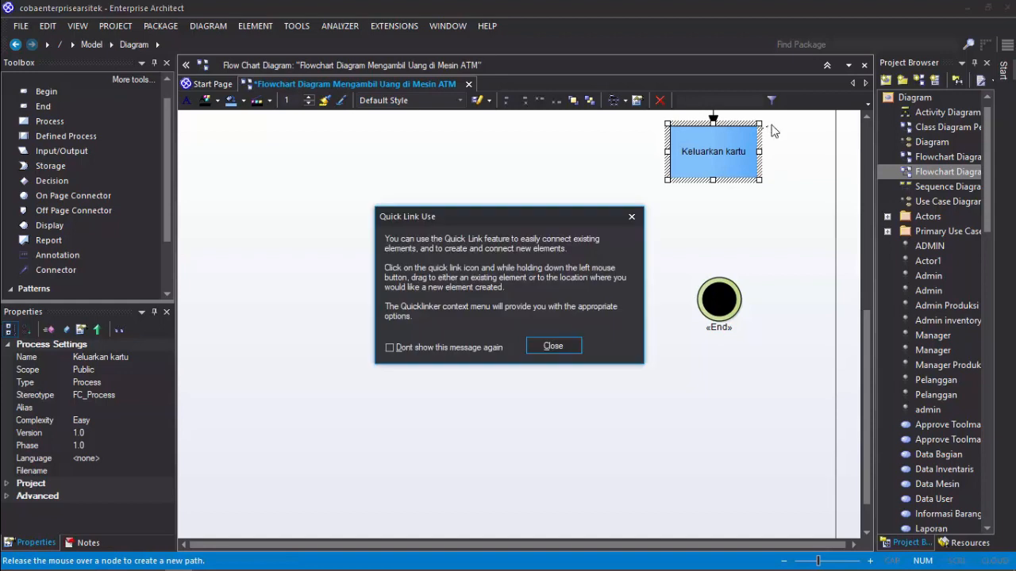
click(552, 347)
Connect "Keluarkan kartu" to the End element and straighten the connector into a vertical line.
click(64, 271)
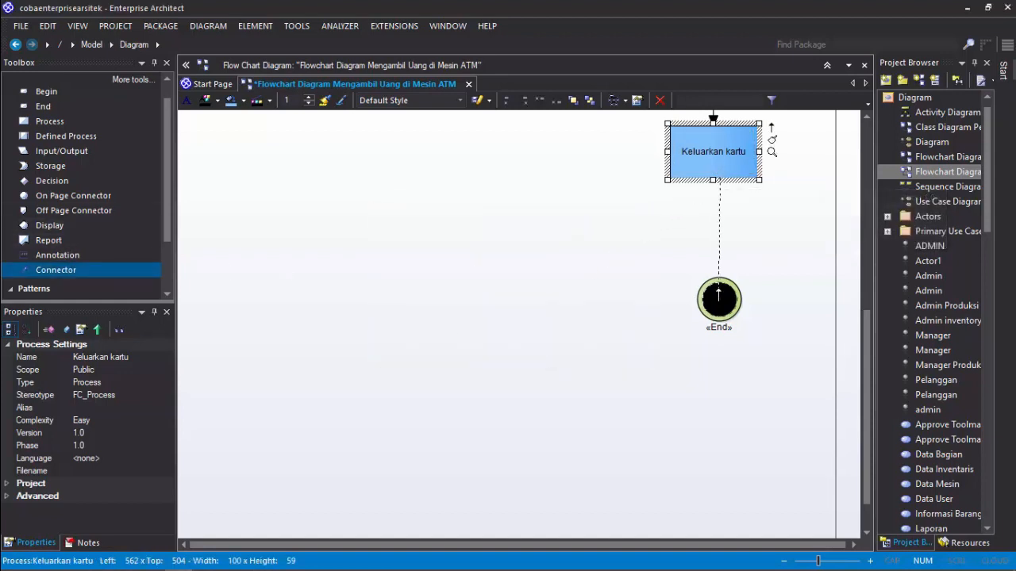
click(718, 296)
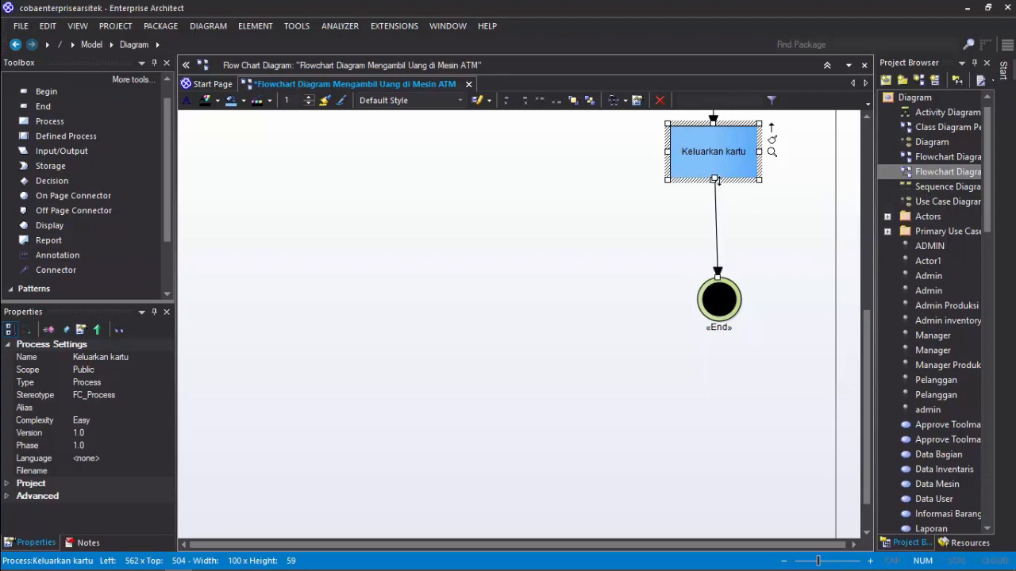
click(735, 213)
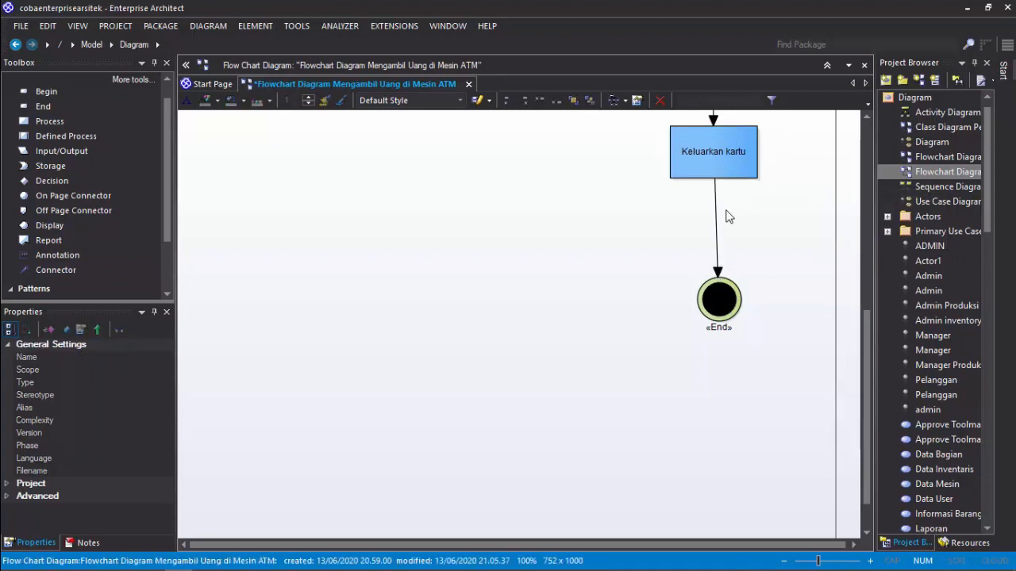
click(715, 200)
drag(715, 178, 718, 179)
click(731, 214)
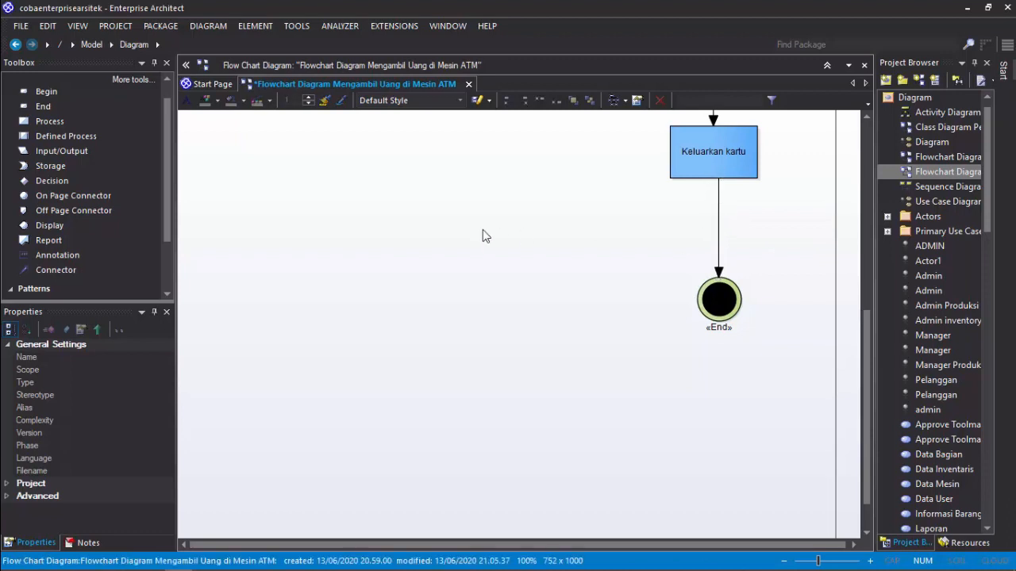
Name the connector from "PIN benar ?" to "ulangi" "SALAH" and place its label on the middle of the line.
scroll(482, 229, up, 5)
scroll(415, 242, down, 5)
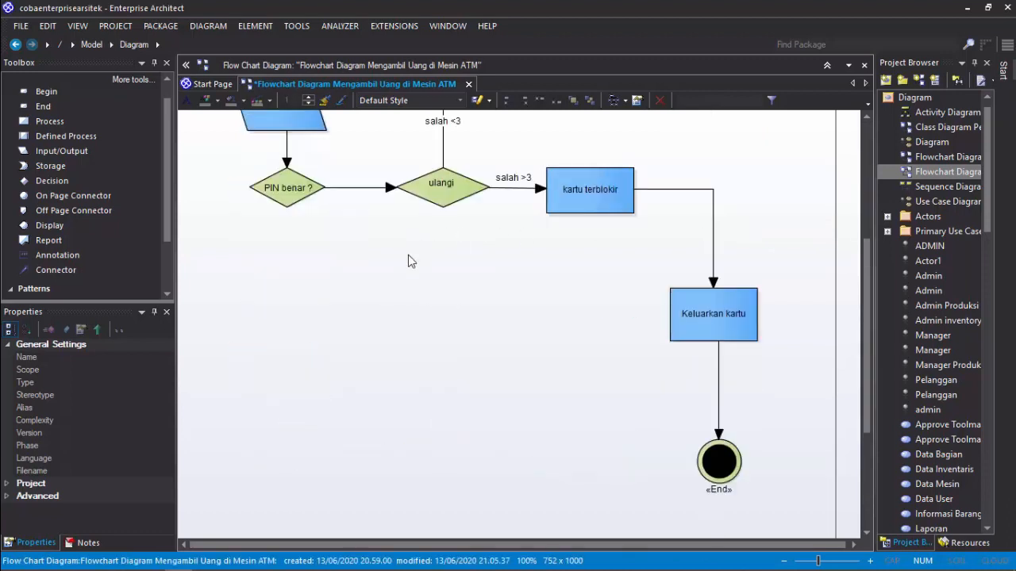
double_click(347, 189)
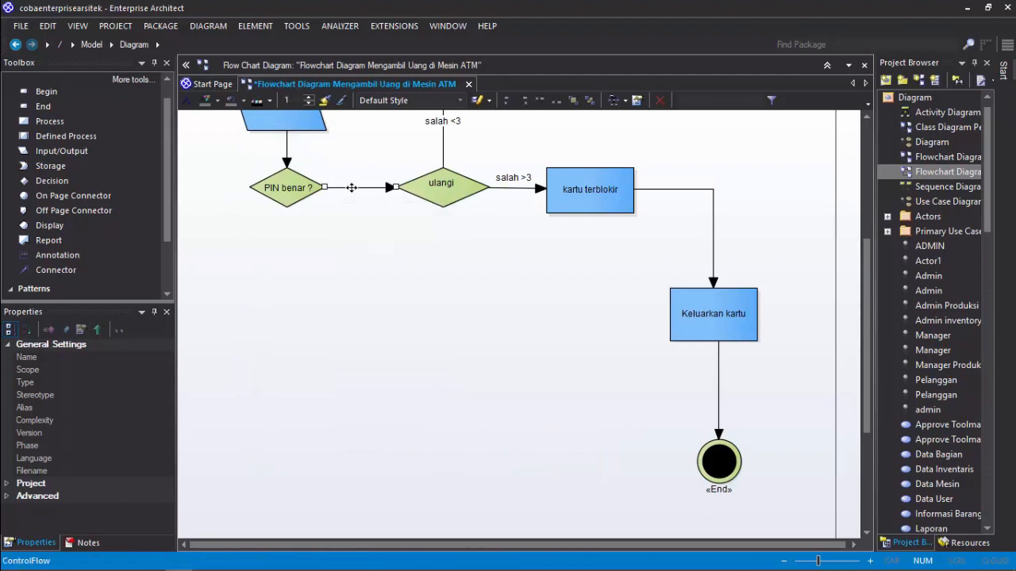
text(SALAH)
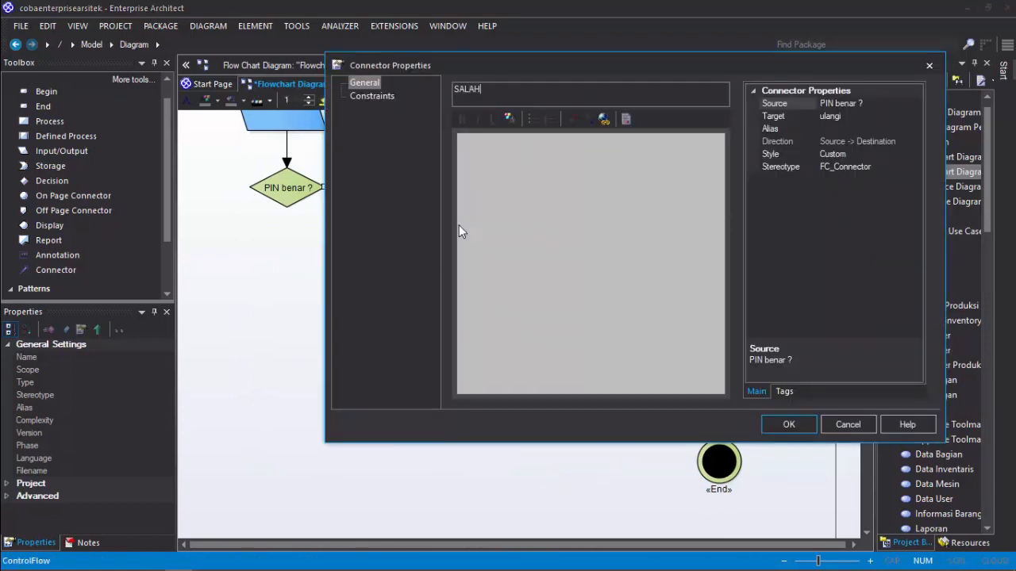
key(Return)
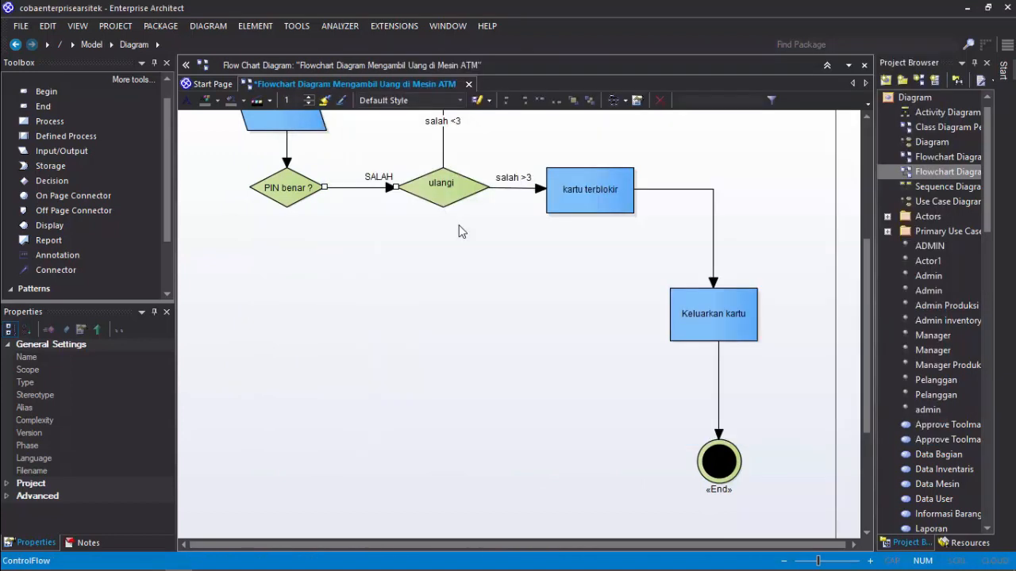
drag(376, 183, 358, 194)
click(381, 234)
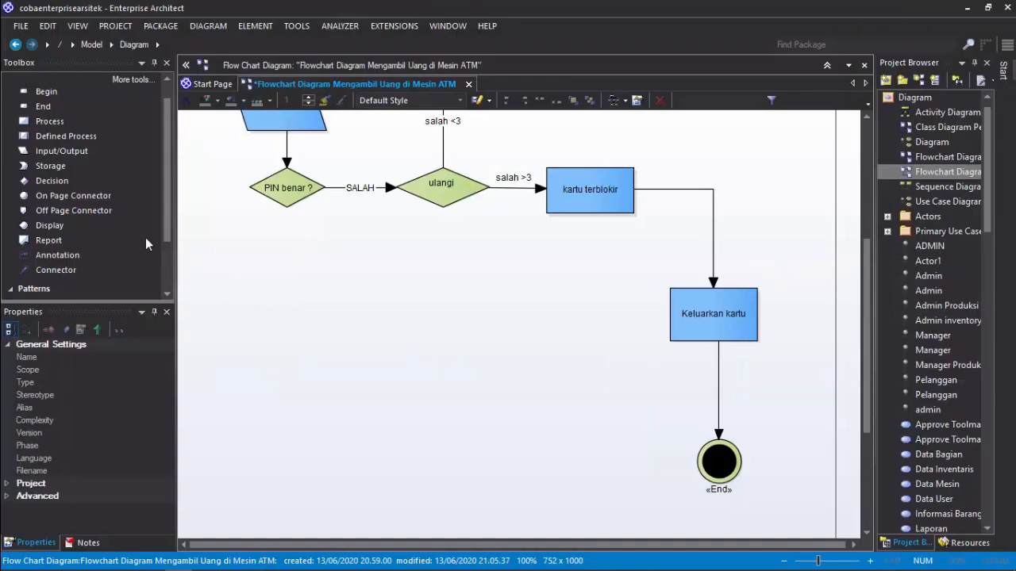
Add a Decision element below "PIN benar ?" with an empty stereotype and name it "Pilih Menu Tarik tunai".
click(57, 181)
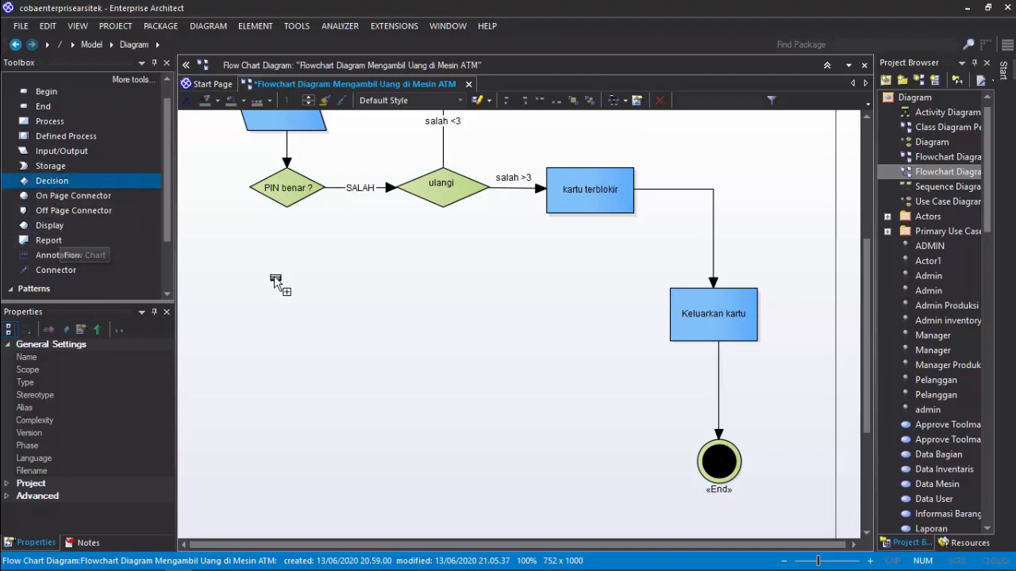
click(280, 302)
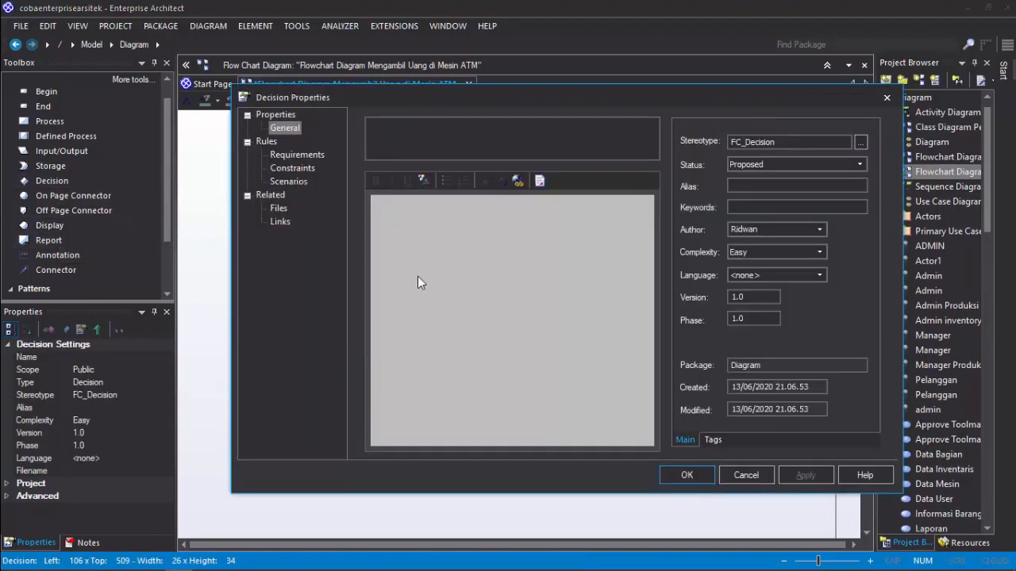
drag(782, 146, 669, 143)
key(BackSpace)
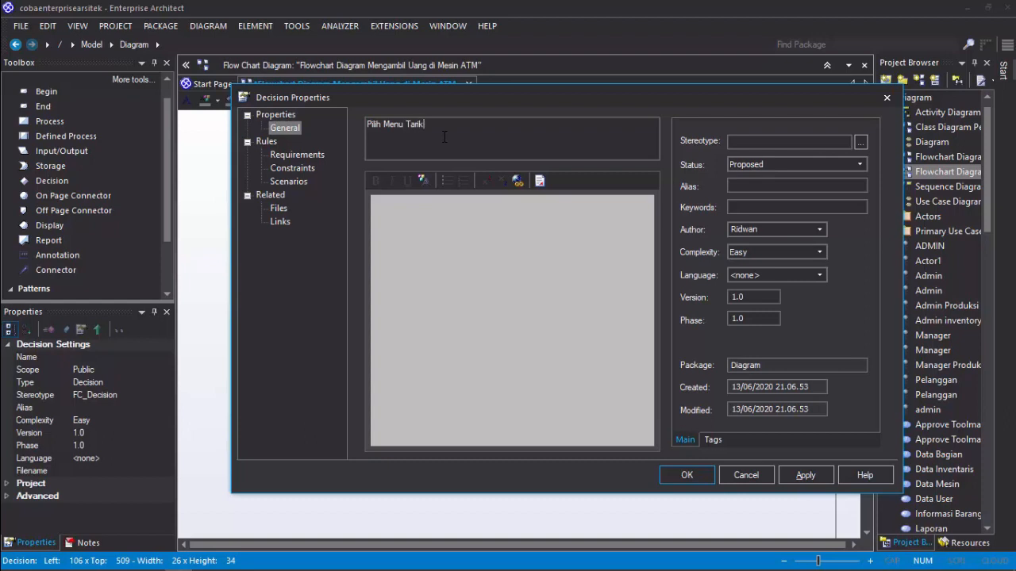
key(Return)
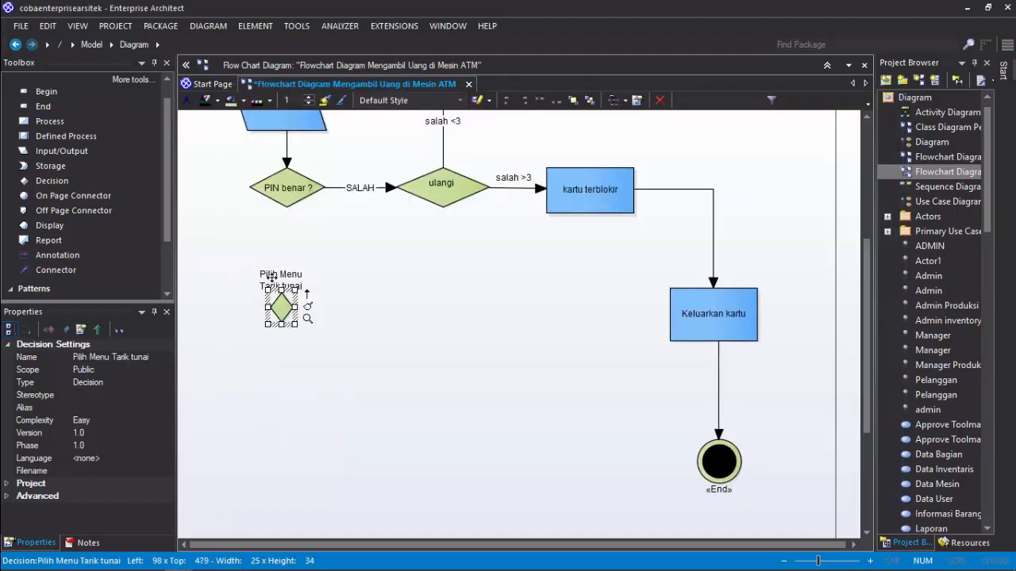
Resize the "Pilih Menu Tarik tunai" decision to about 104 by 66 and position it directly beneath "PIN benar ?".
drag(279, 300, 309, 284)
click(299, 256)
click(330, 288)
click(331, 288)
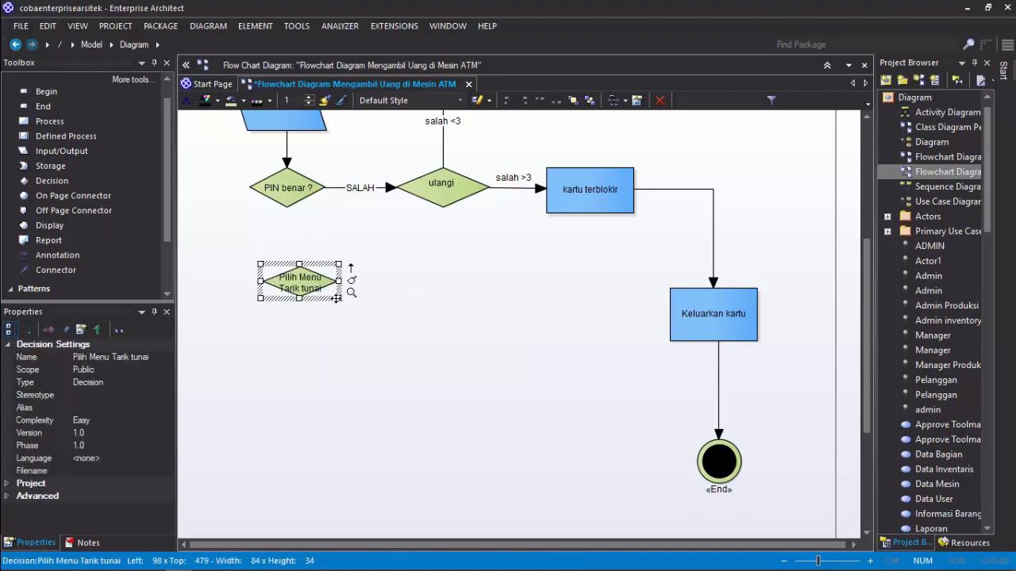
drag(346, 312, 362, 339)
drag(323, 299, 301, 287)
click(383, 298)
Center the "Pilih Menu Tarik tunai" label inside its decision diamond.
click(290, 282)
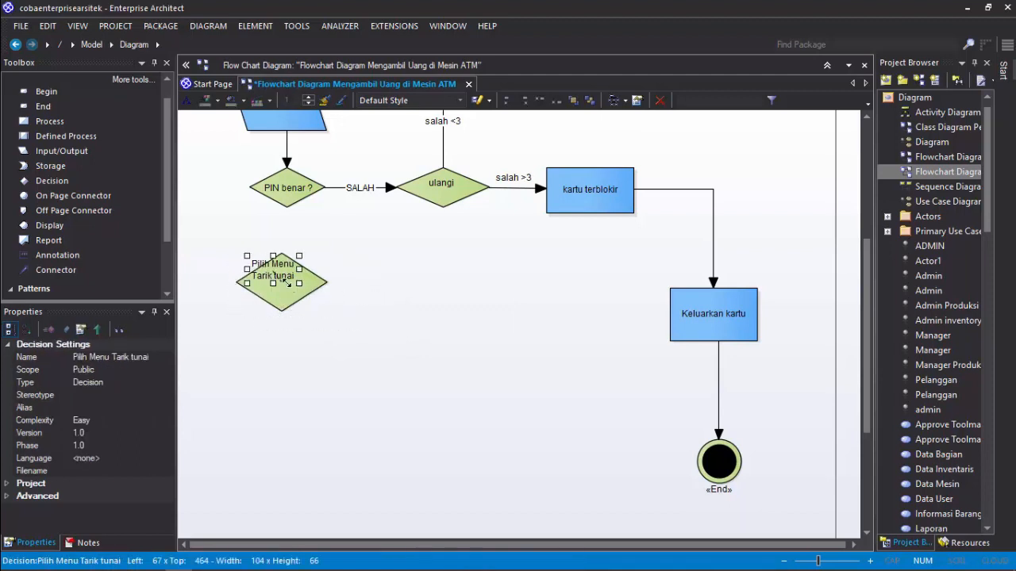
mouse_move(282, 276)
mouse_down()
mouse_move(303, 292)
mouse_move(291, 289)
mouse_up()
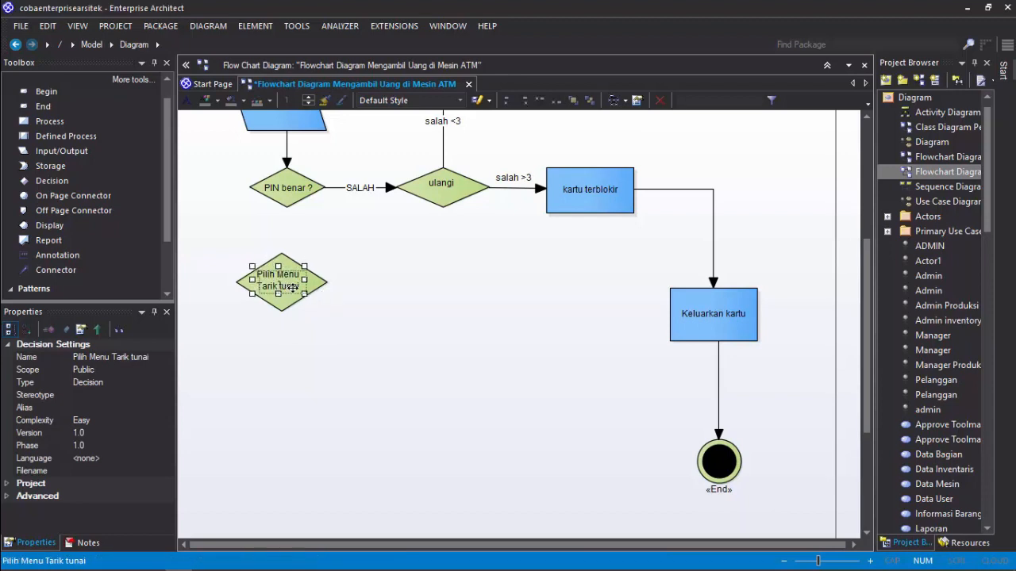
click(354, 312)
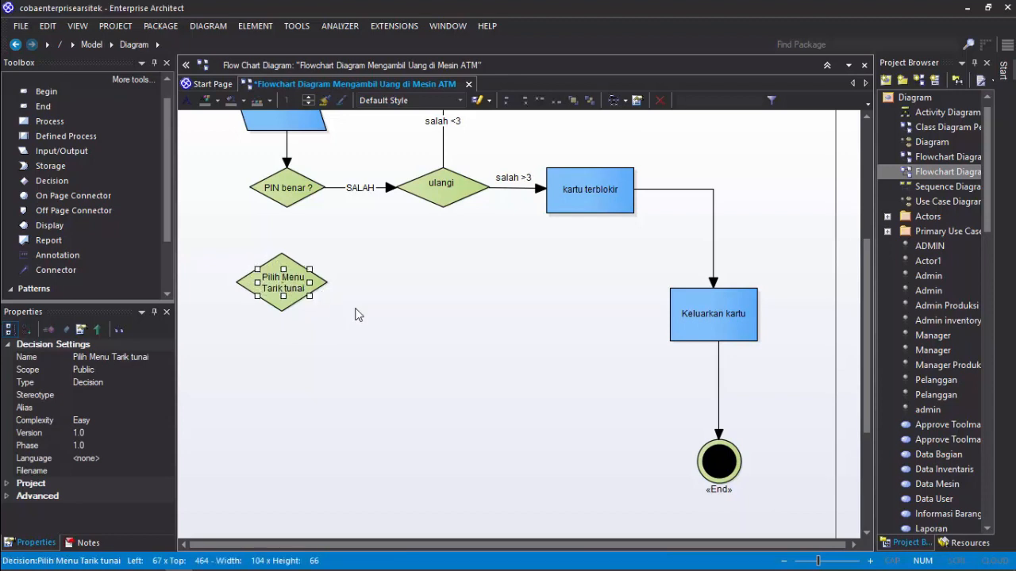
Connect "PIN benar ?" to "Pilih Menu Tarik tunai" with a connector named "BENAR" and place its label on the line.
click(56, 270)
drag(282, 203, 281, 256)
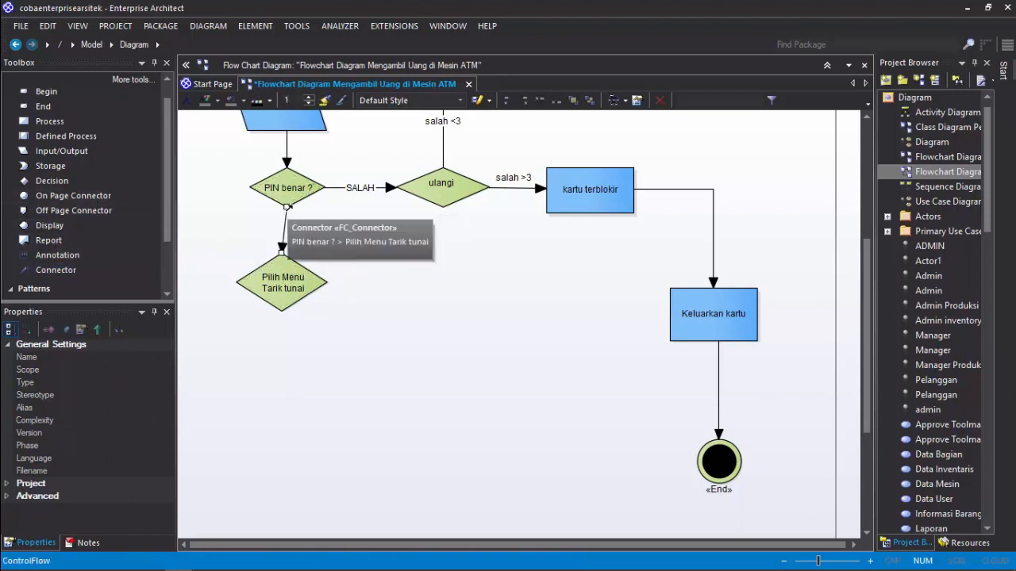
double_click(296, 236)
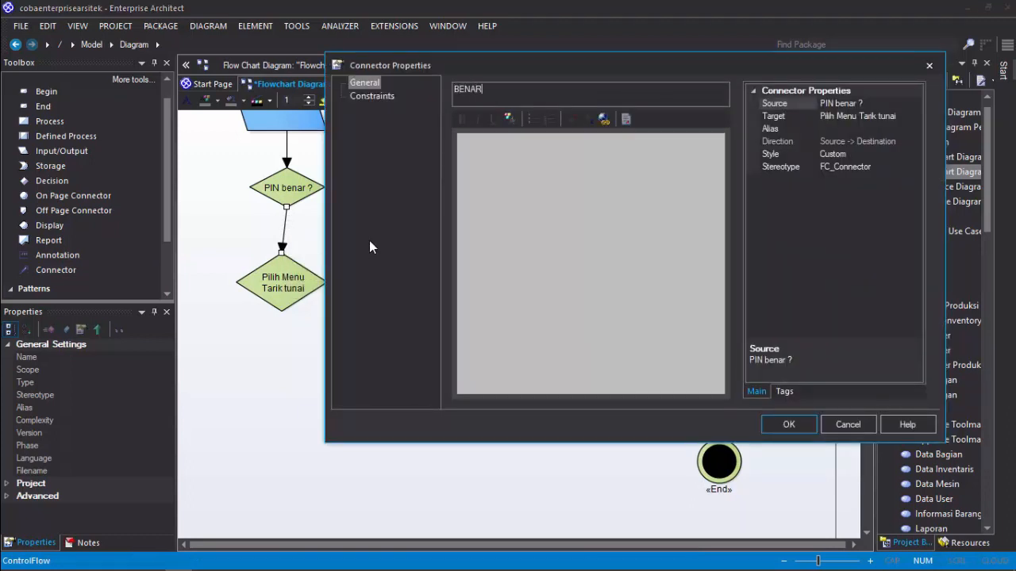
text(BENAR)
key(Return)
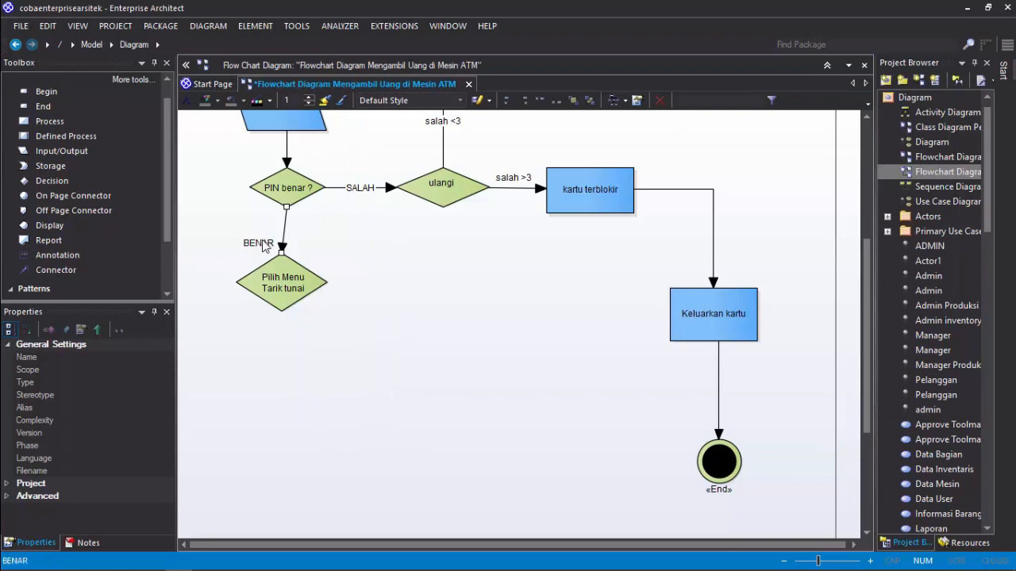
drag(265, 245, 291, 229)
click(310, 293)
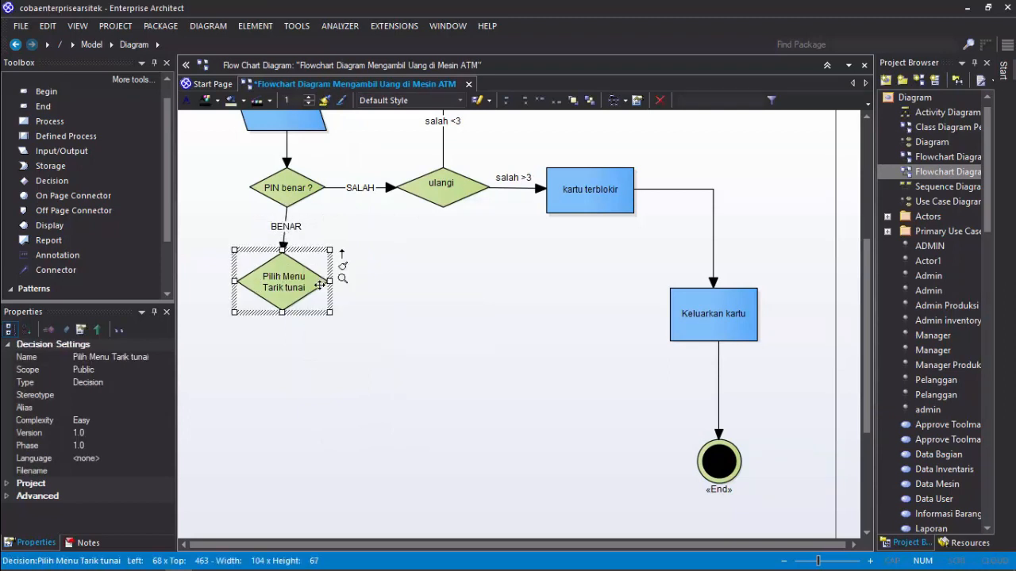
Nudge the "Pilih Menu Tarik tunai" decision slightly right so it aligns vertically beneath "PIN benar ?".
key(shift+Right)
key(shift+Right)
key(shift+Right)
key(shift+Right)
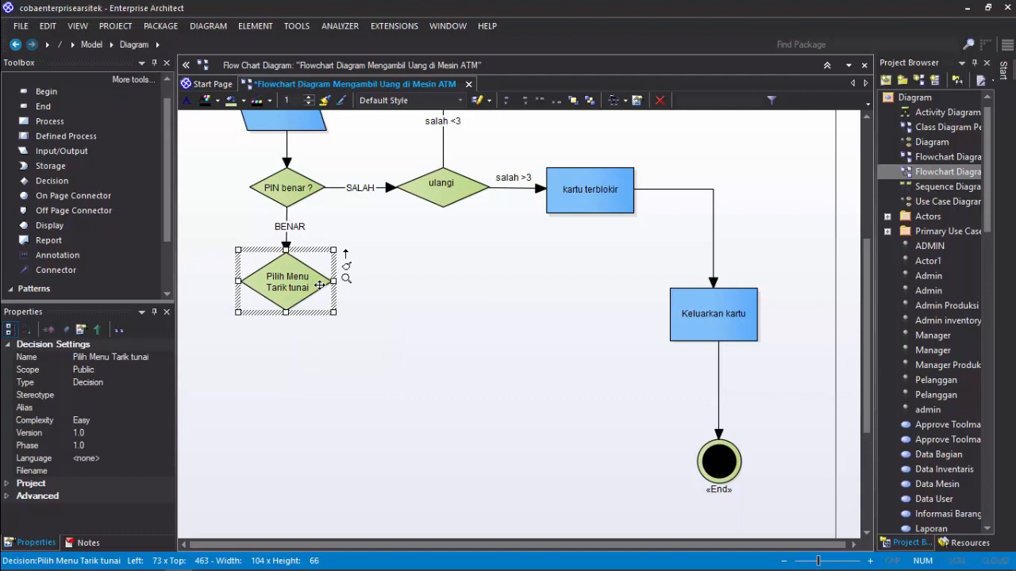
key(shift+Right)
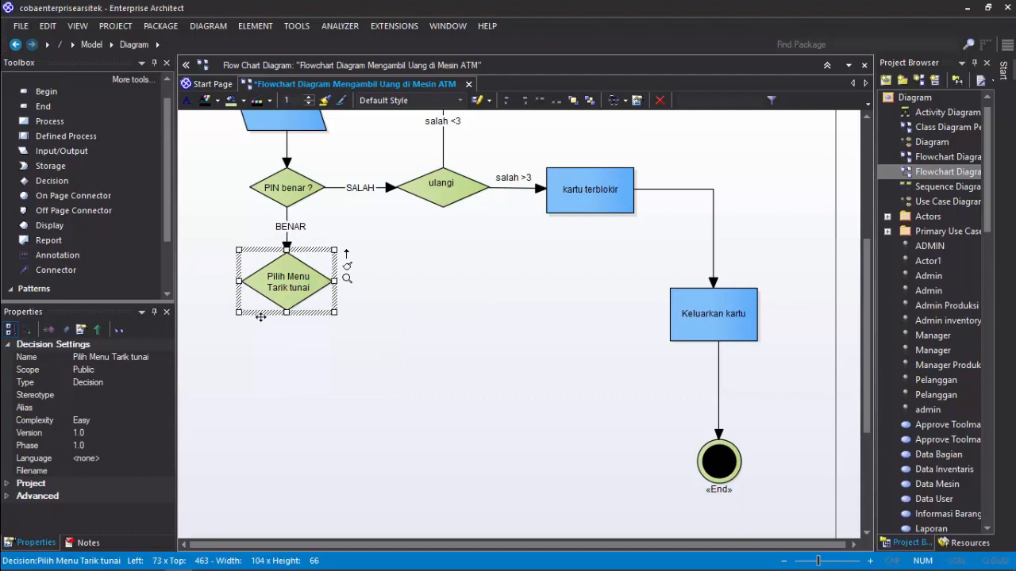
click(401, 357)
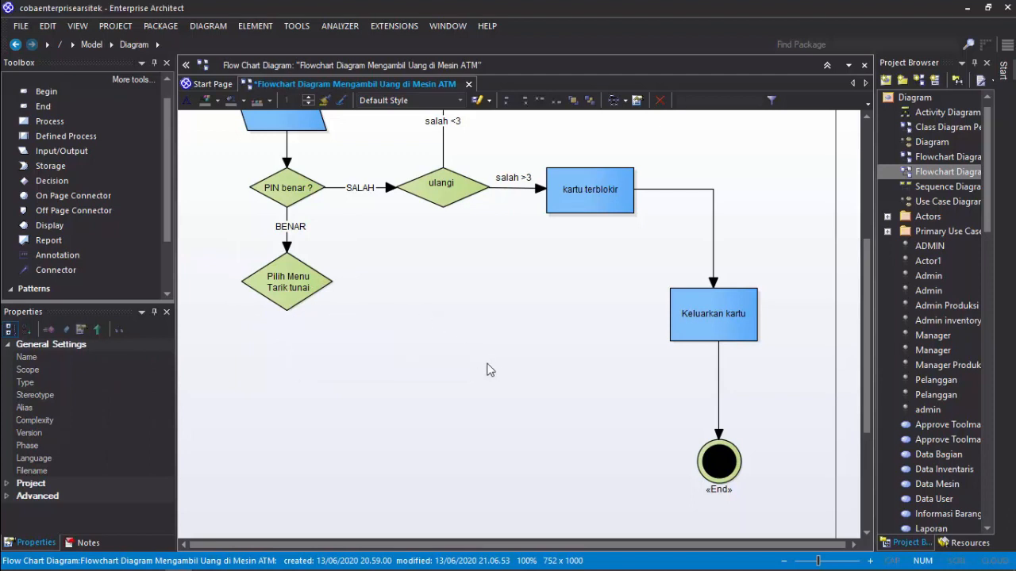
click(317, 300)
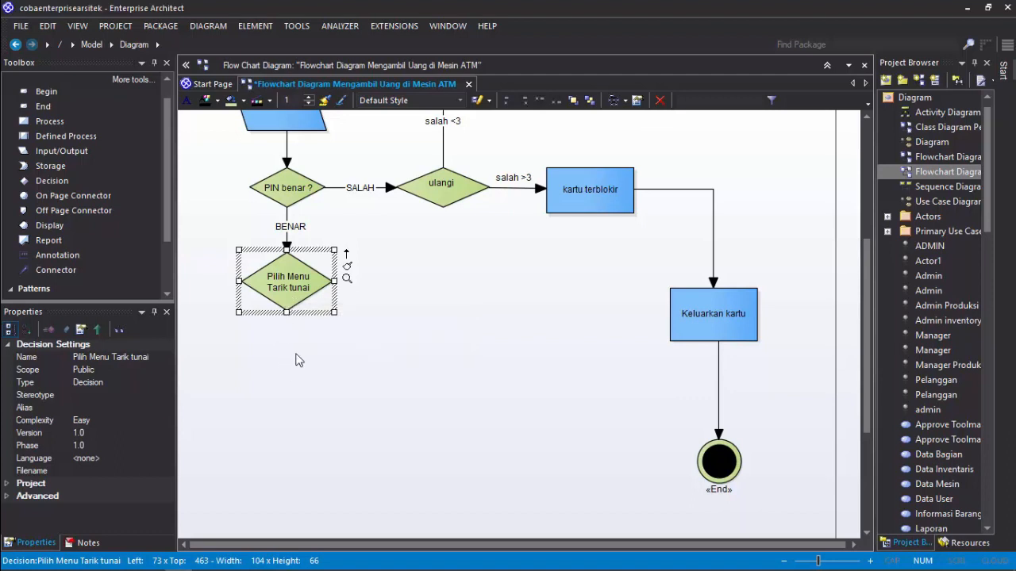
click(425, 316)
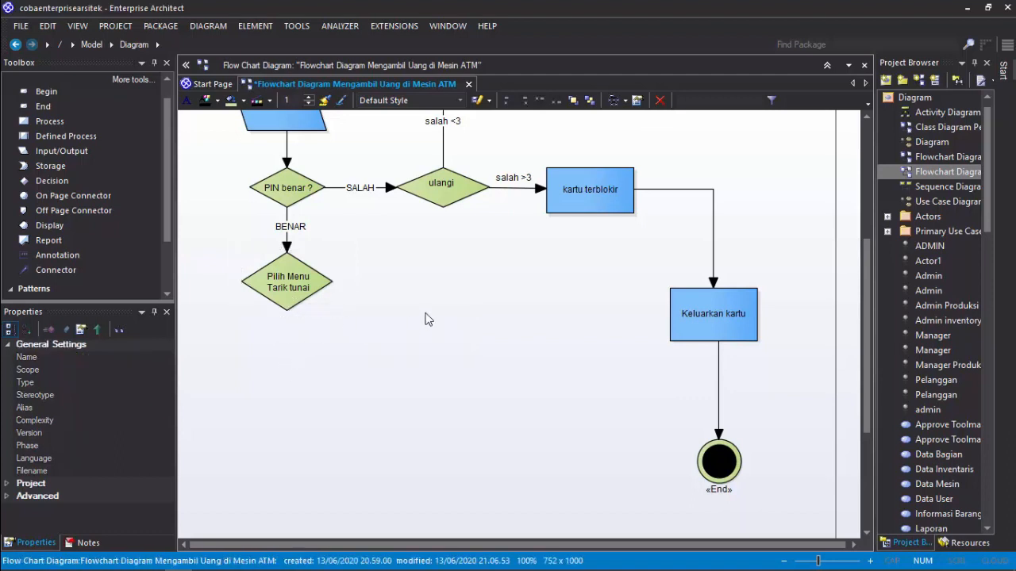
Add a Process named "Transaksi Selesai" between "Pilih Menu Tarik tunai" and "Keluarkan kartu", and reduce its height.
click(50, 121)
click(487, 278)
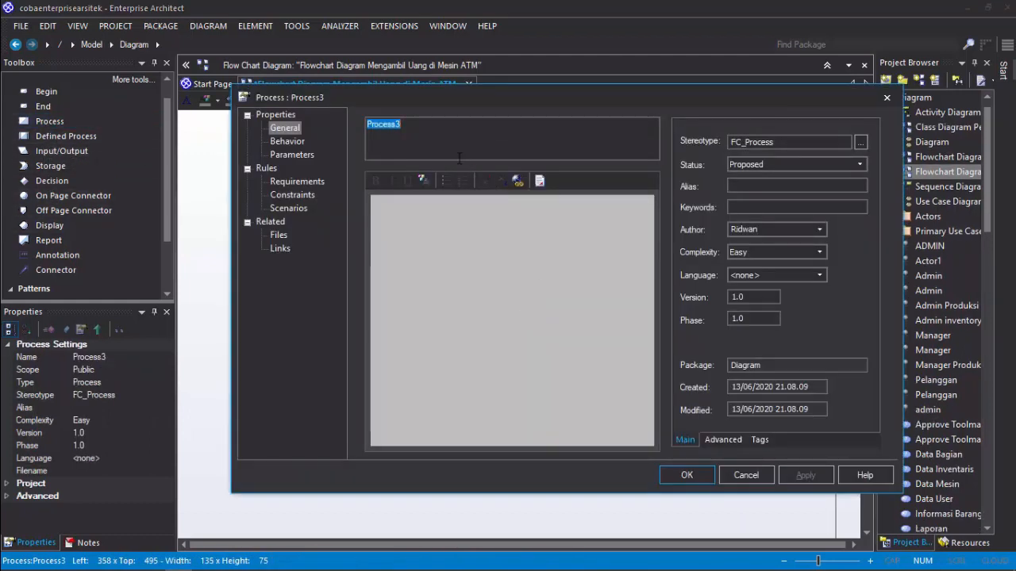
text(Transaksi Selesai)
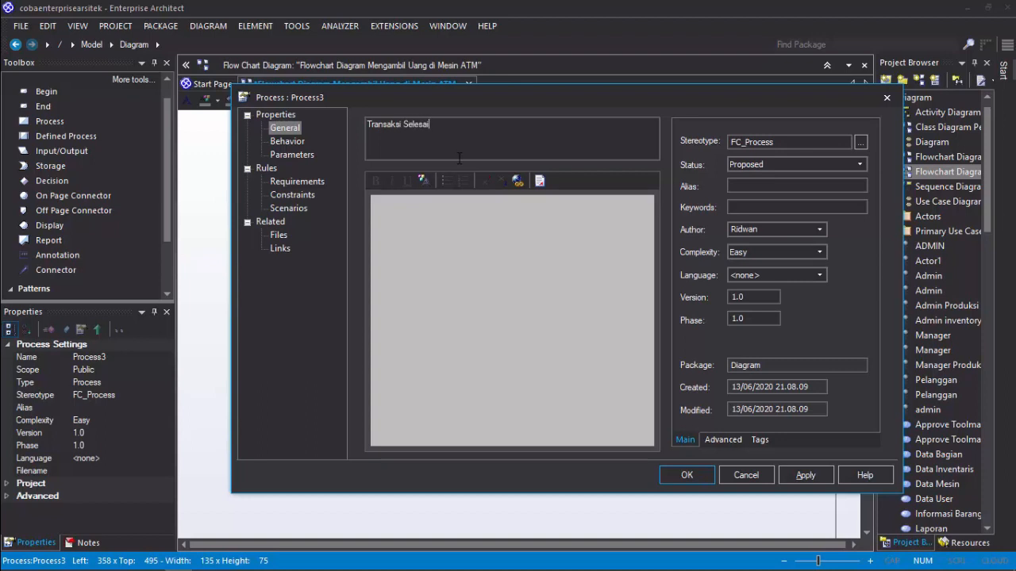
key(Return)
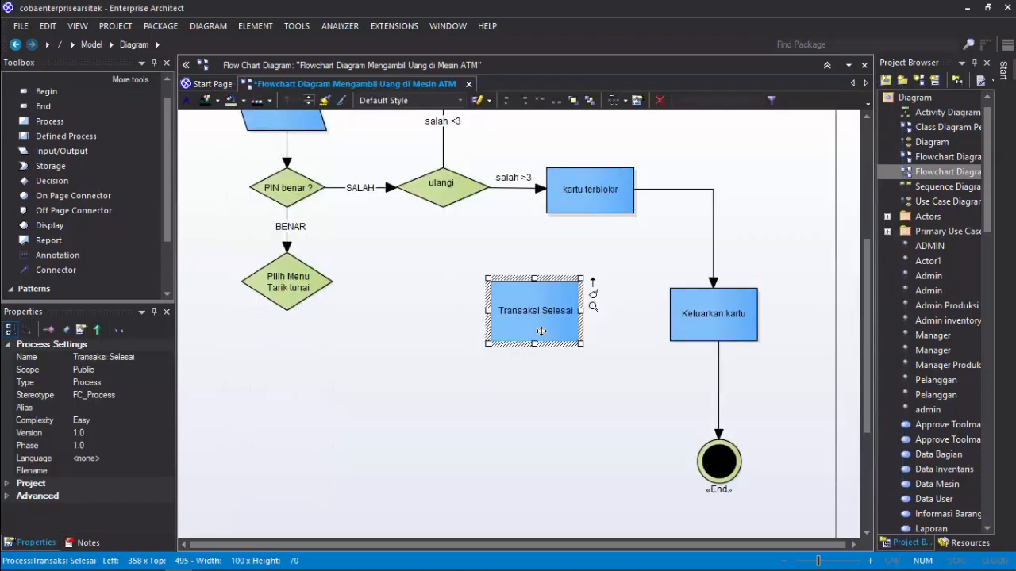
mouse_move(541, 331)
mouse_down()
mouse_move(503, 316)
mouse_move(524, 294)
mouse_move(516, 329)
mouse_up()
click(584, 327)
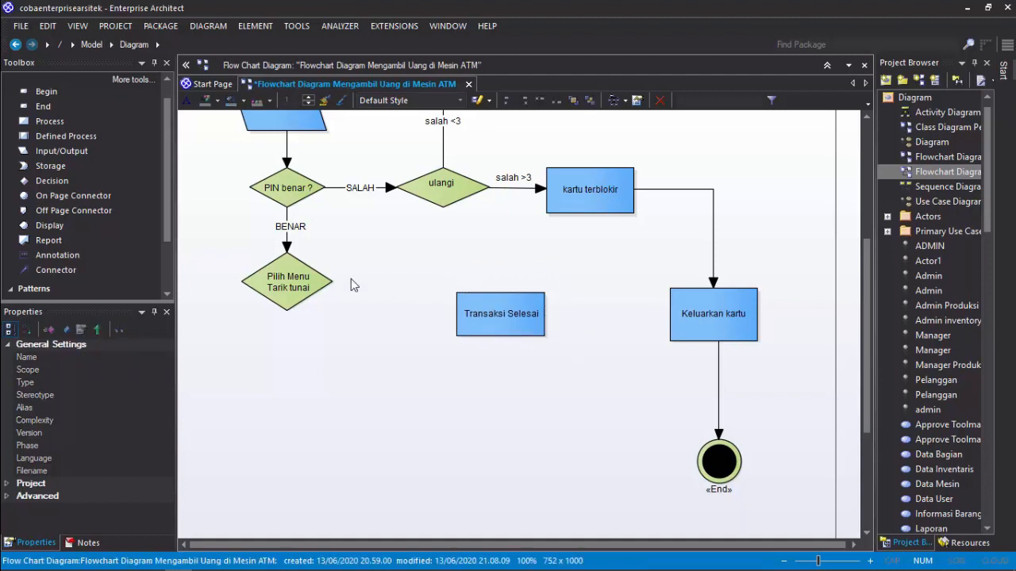
Connect "Pilih Menu Tarik tunai" to "Transaksi Selesai" with a connector bent at a right angle into the top of the process.
click(317, 283)
drag(347, 256, 498, 302)
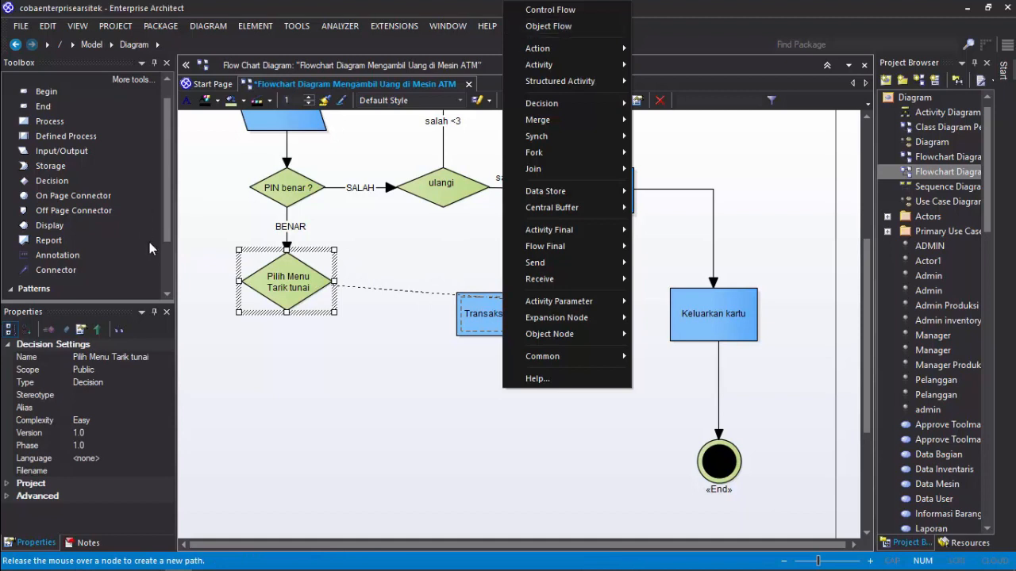
click(69, 270)
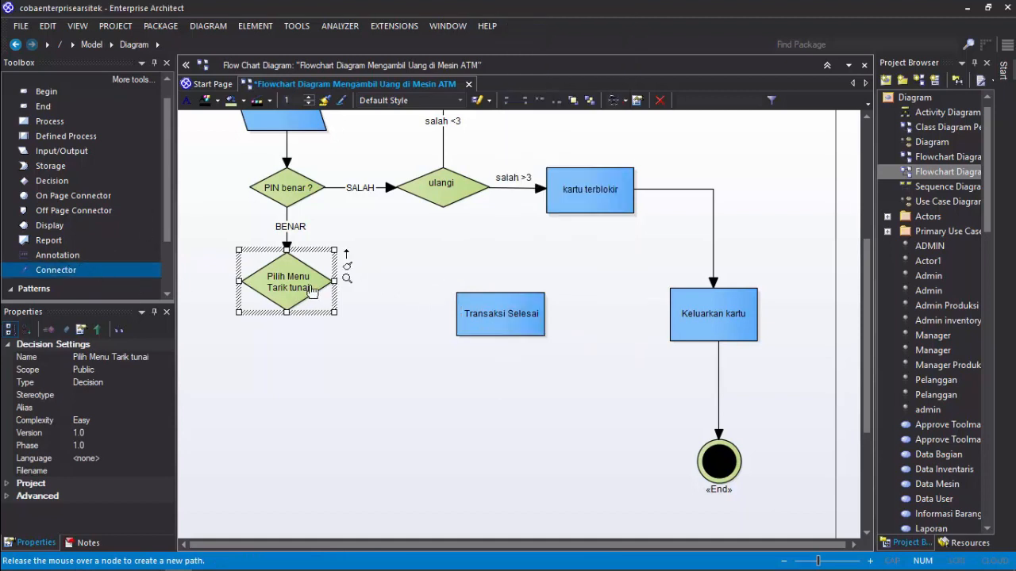
drag(313, 287, 470, 308)
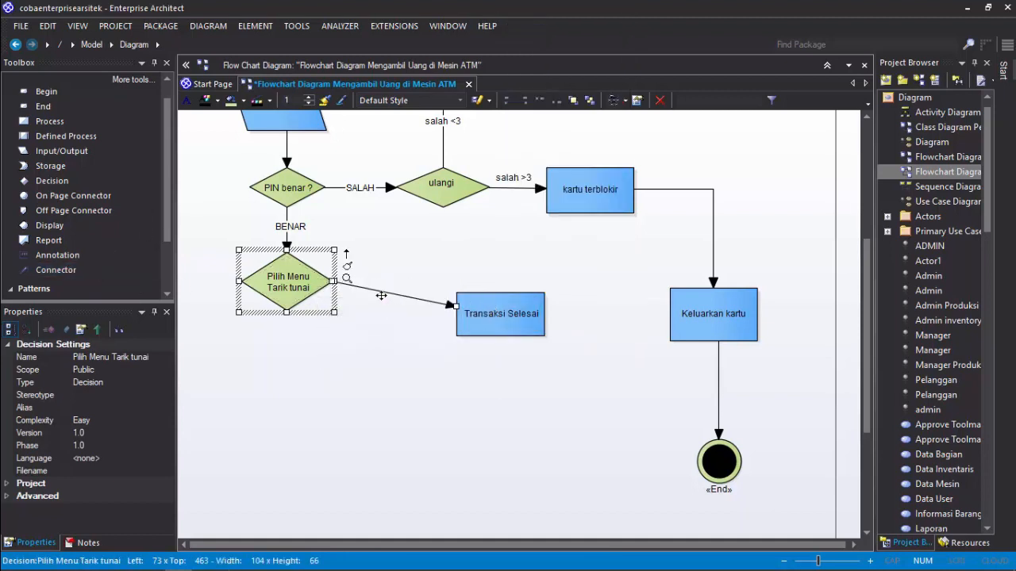
drag(374, 289, 498, 281)
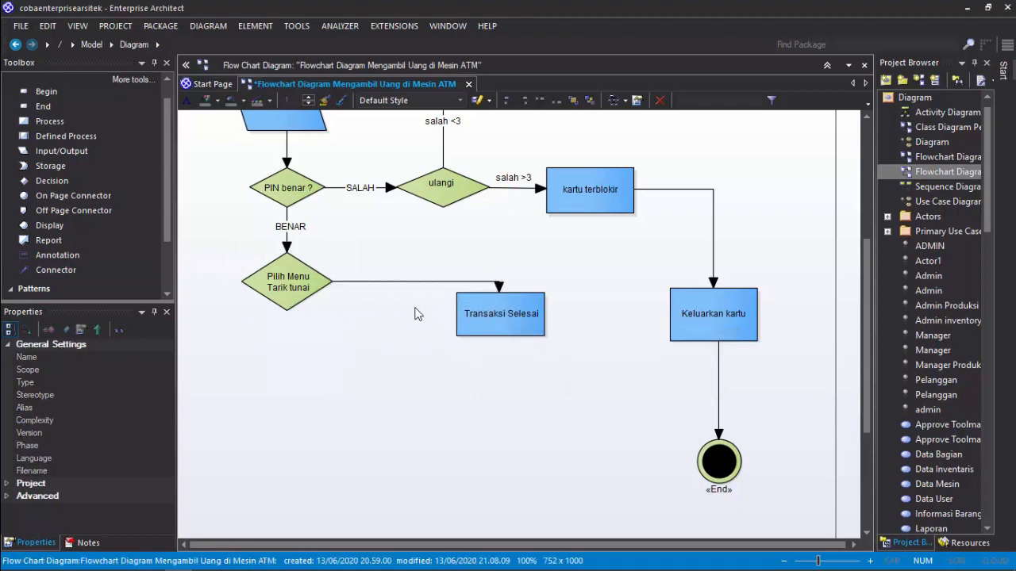
Name the connector into "Transaksi Selesai" "TIDAK" and place its label near the middle of the horizontal line.
double_click(406, 281)
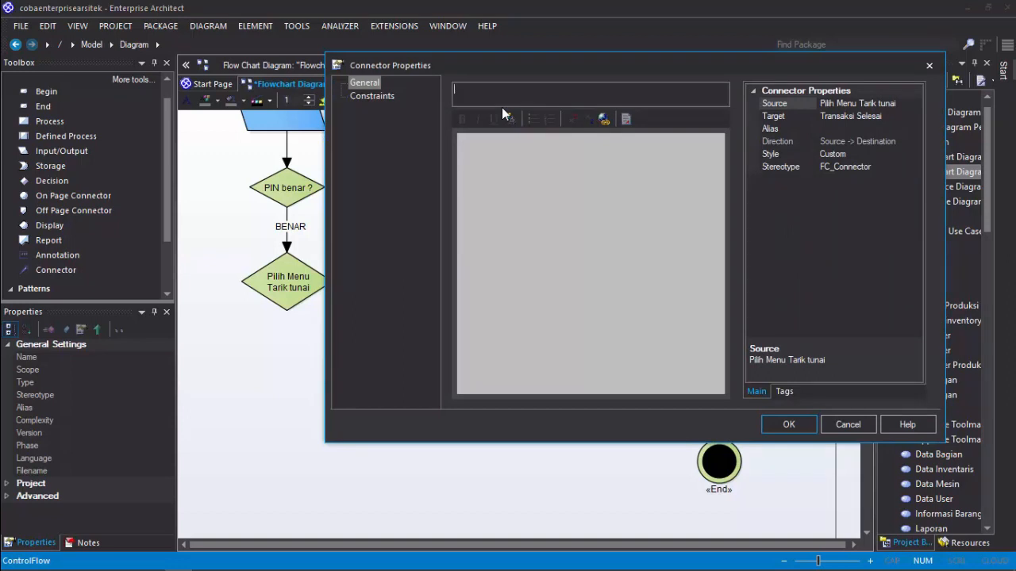
text(TIDAK)
key(Return)
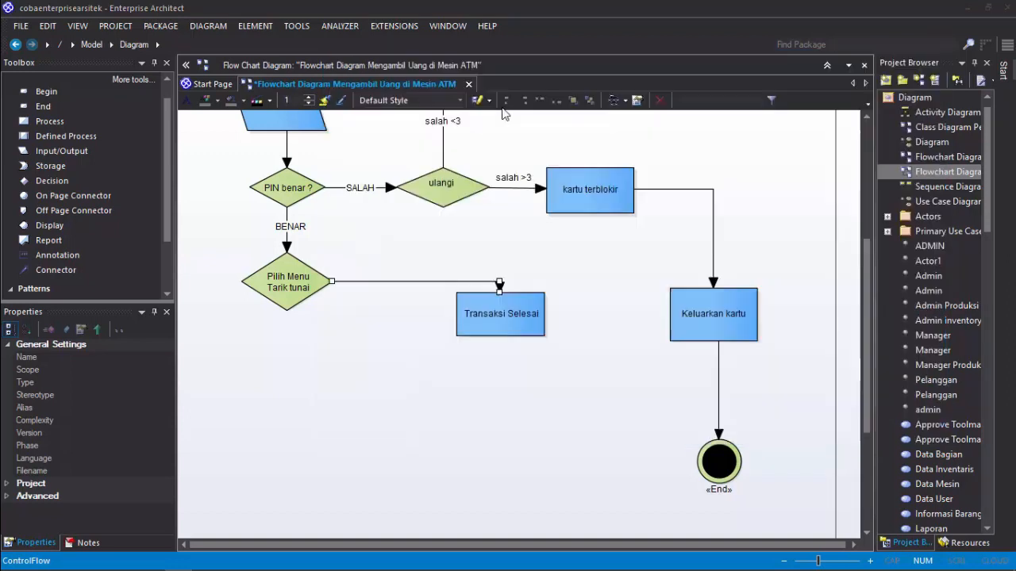
drag(479, 282, 486, 281)
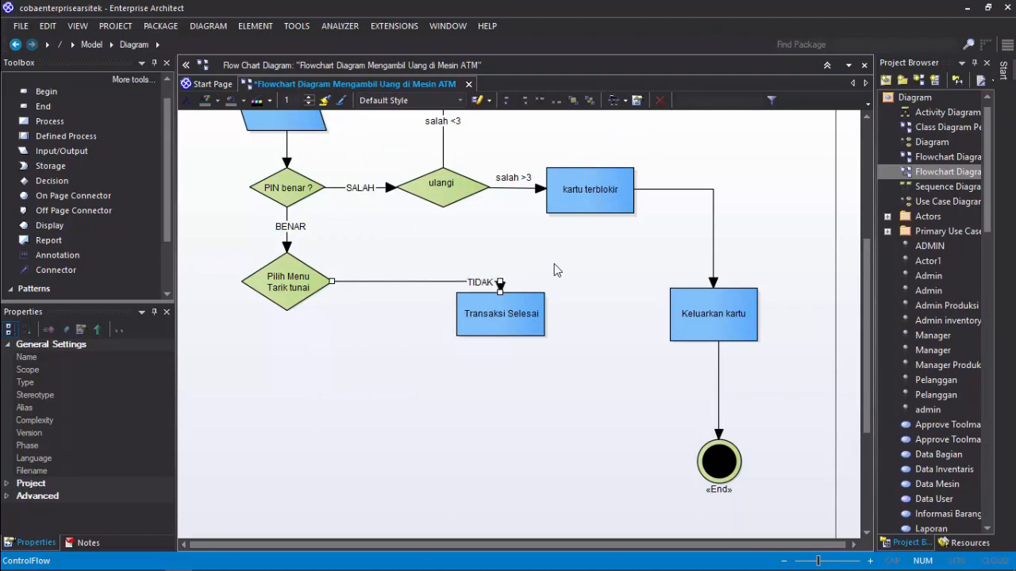
click(554, 265)
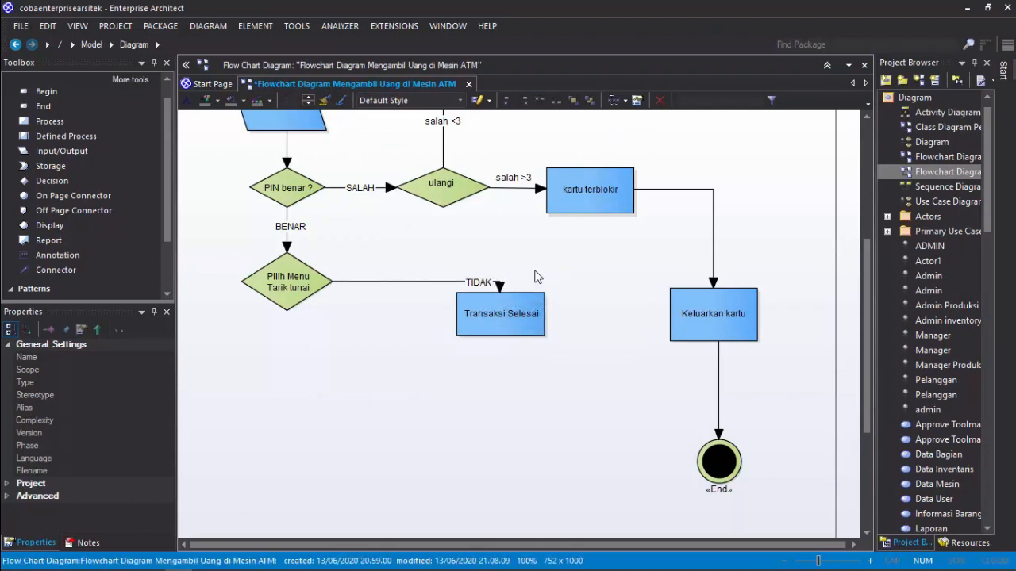
click(477, 282)
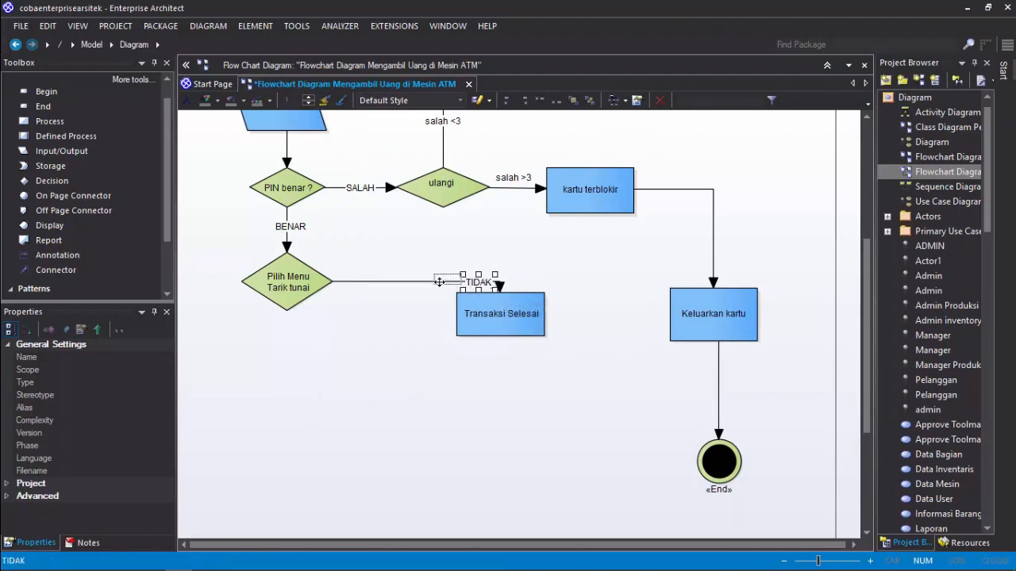
drag(425, 283, 426, 283)
click(415, 322)
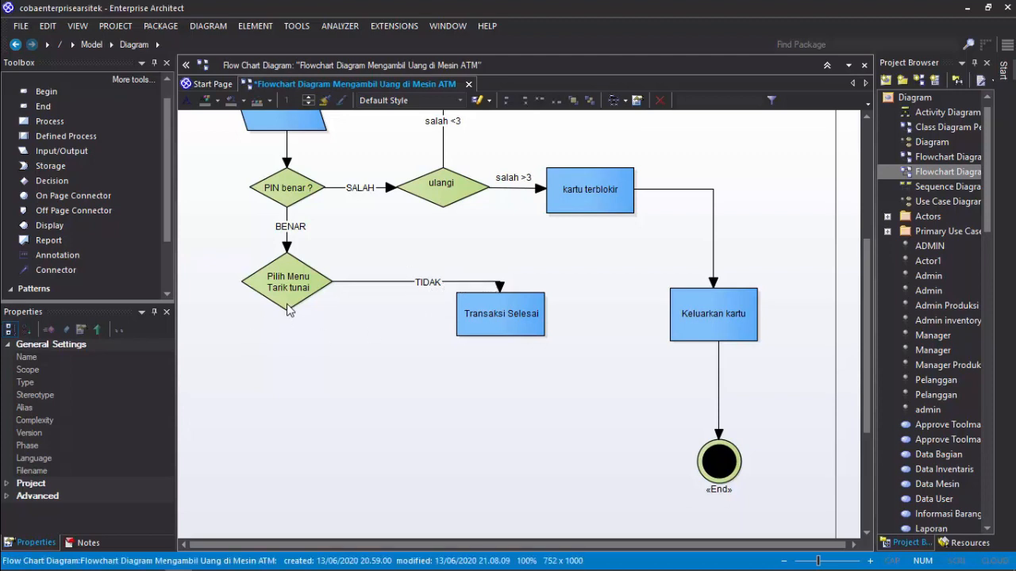
Rename the "Pilih Menu Tarik tunai" decision as "Pilih Menu Tarik tunai ?".
click(290, 294)
double_click(289, 279)
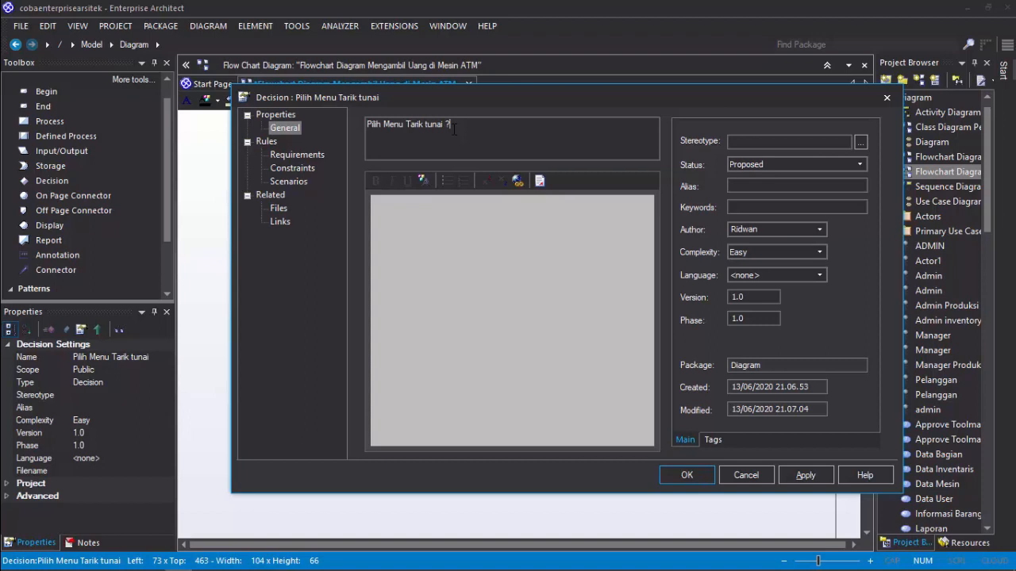
key(Return)
click(401, 319)
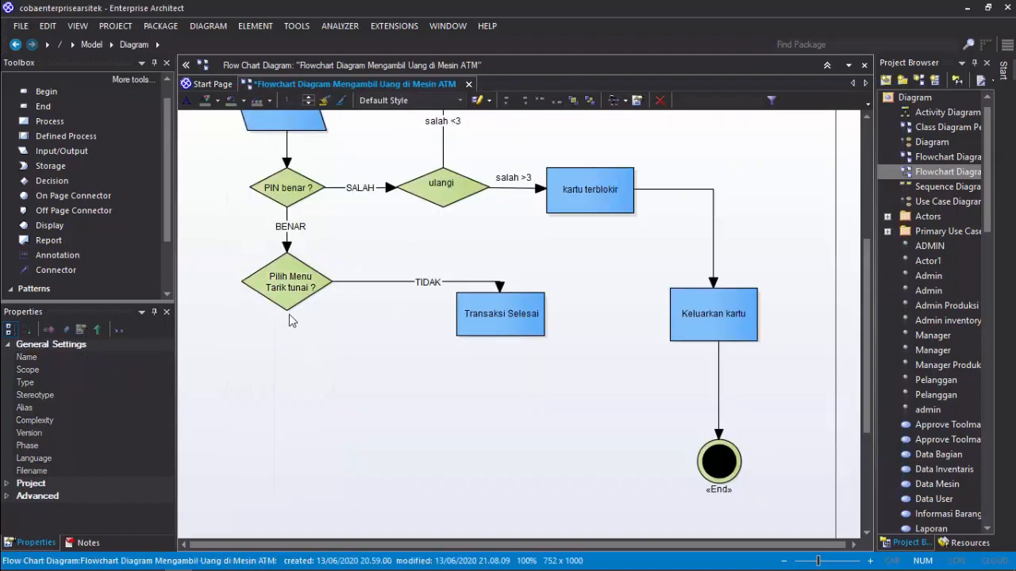
scroll(355, 318, down, 5)
scroll(355, 317, up, 5)
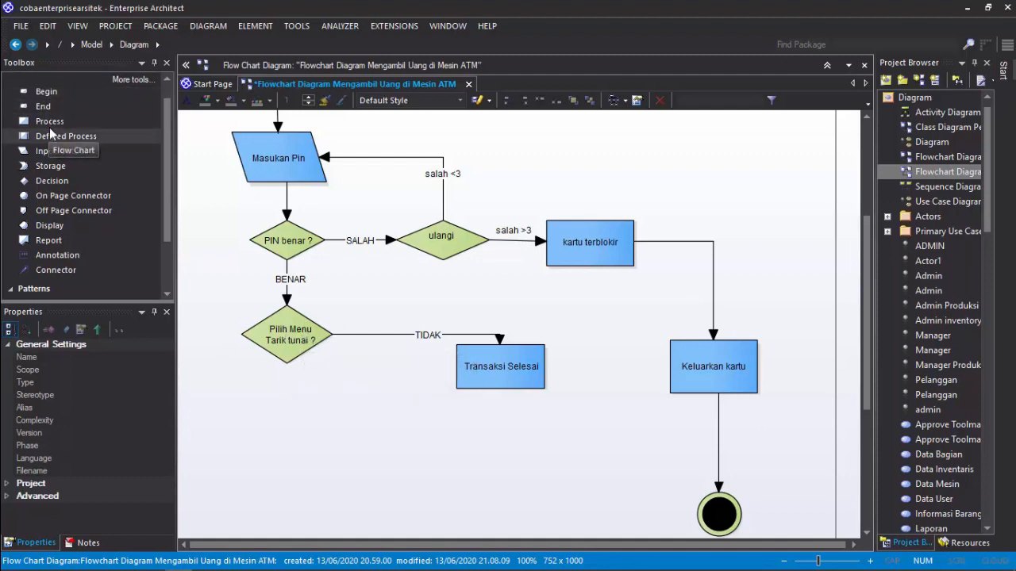
click(50, 122)
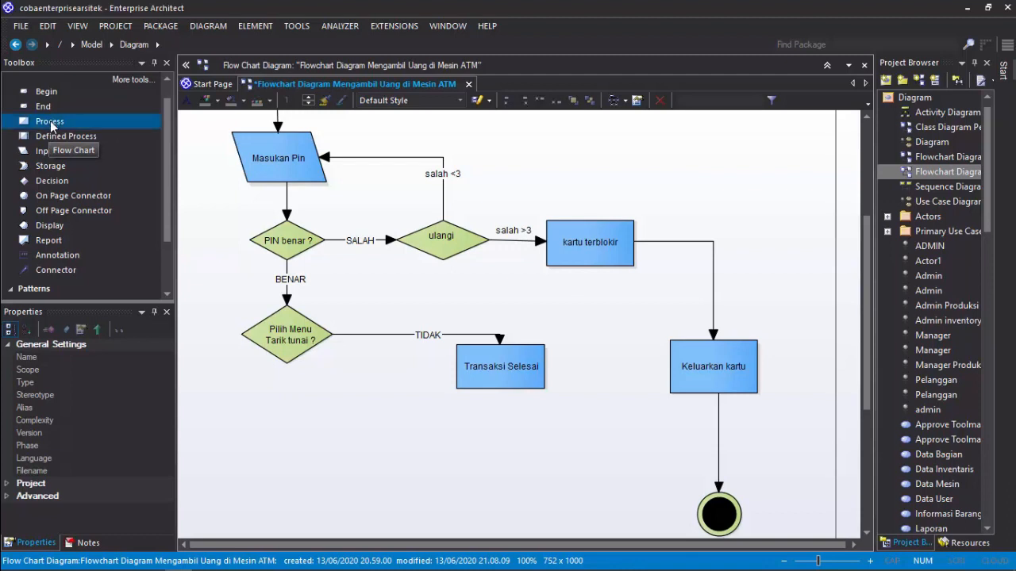
click(275, 425)
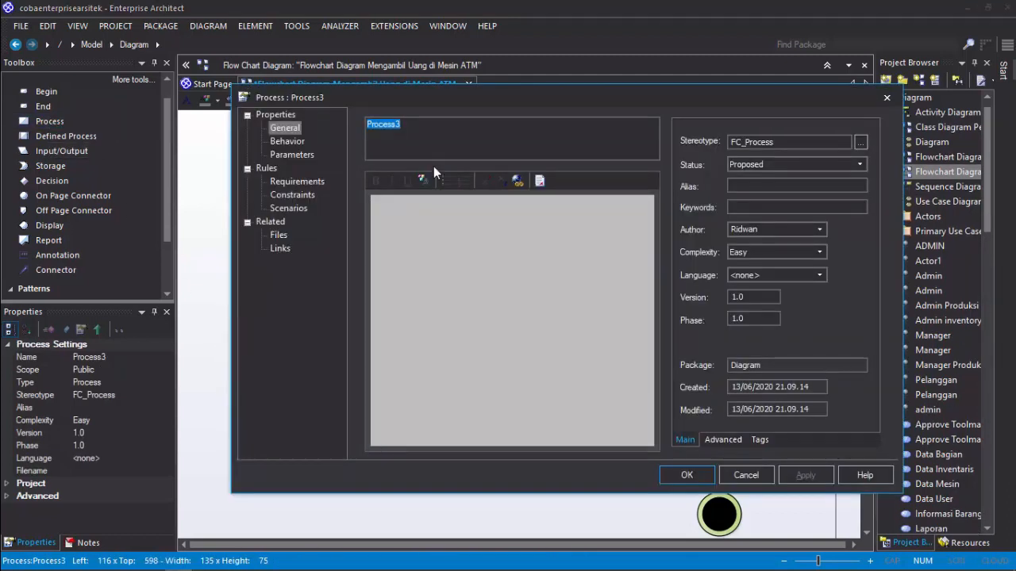
text(Proses Pengamb)
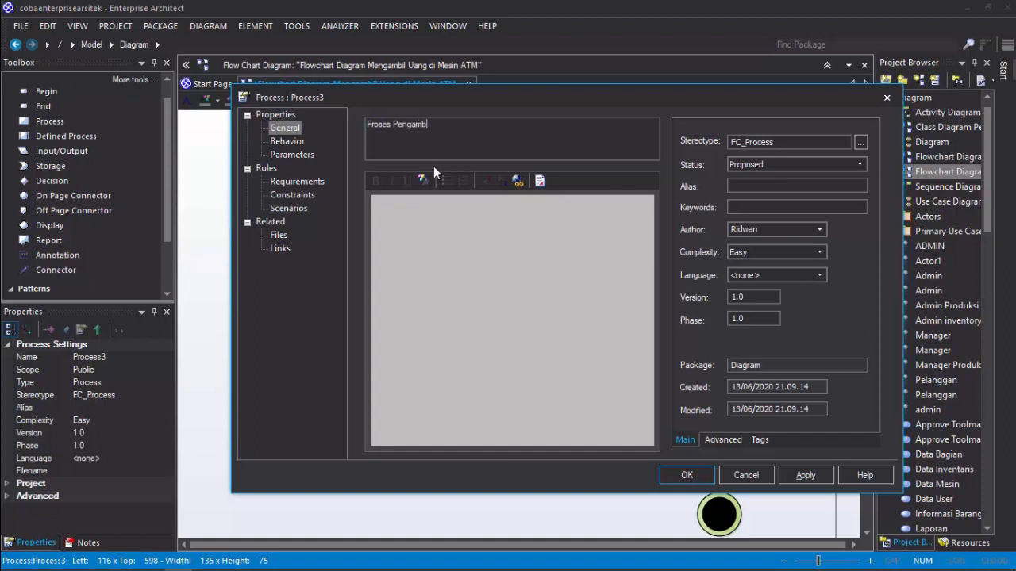
key(BackSpace)
click(746, 475)
click(588, 332)
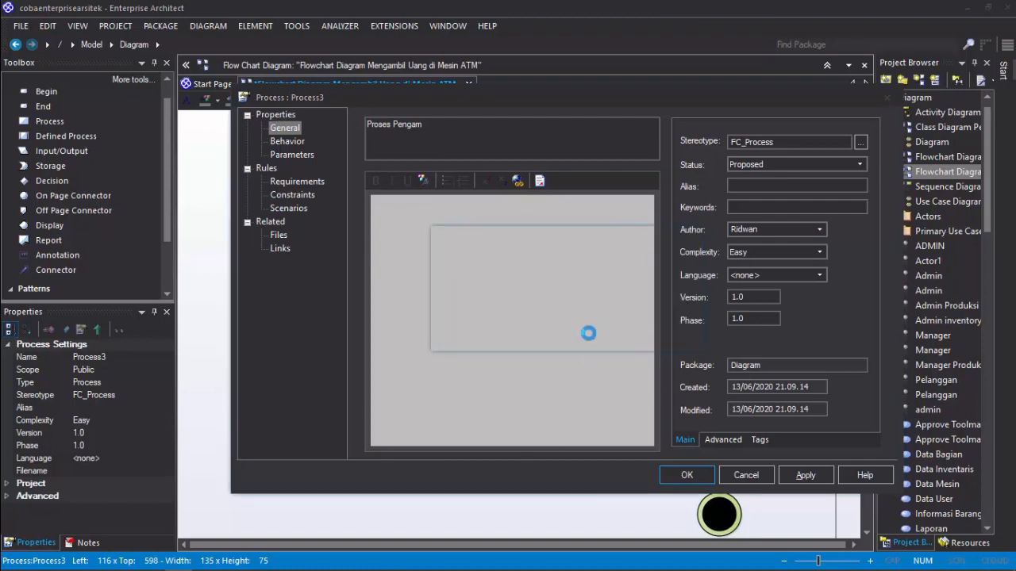
key(Delete)
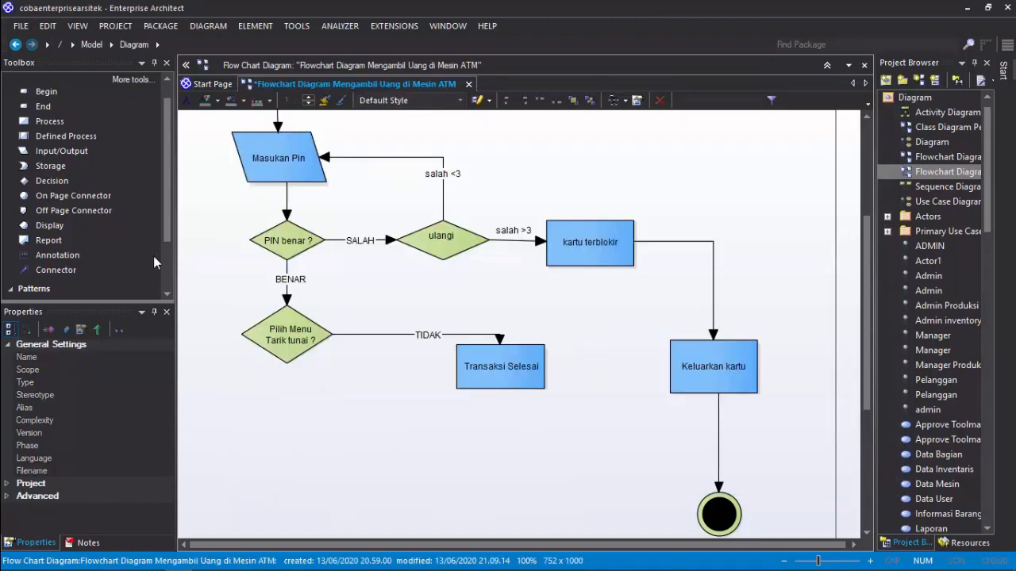
Add an Input/Output element below "Pilih Menu Tarik tunai ?" and name it "Masukan Nominal Uang".
drag(71, 155, 278, 417)
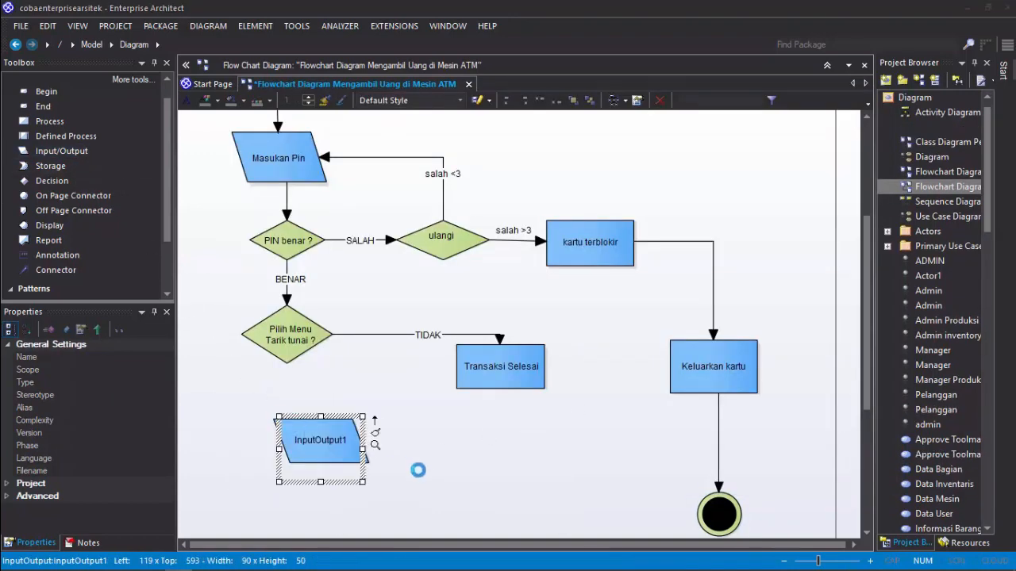
text(Masukan Nominal Uang)
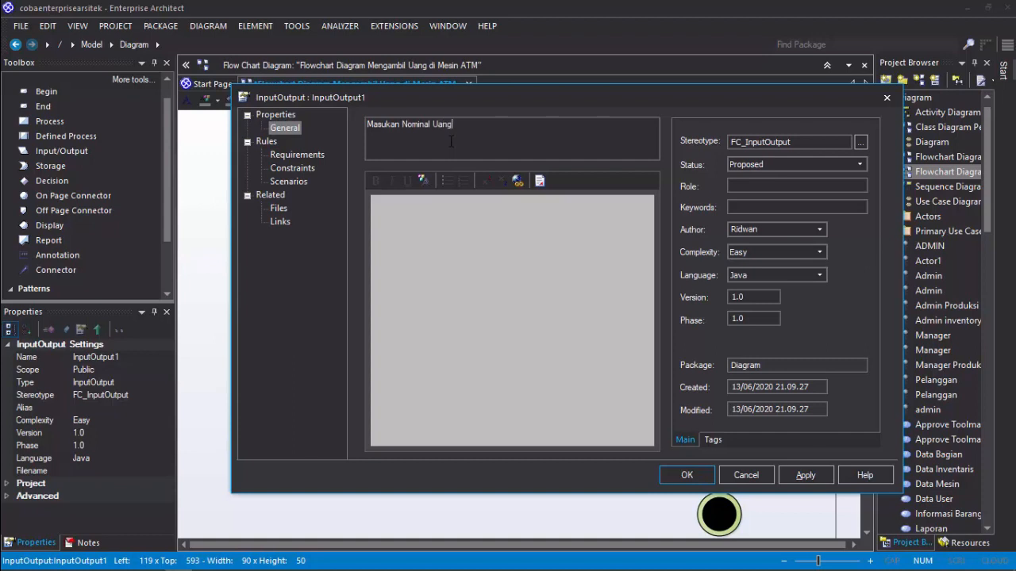
key(Return)
click(423, 502)
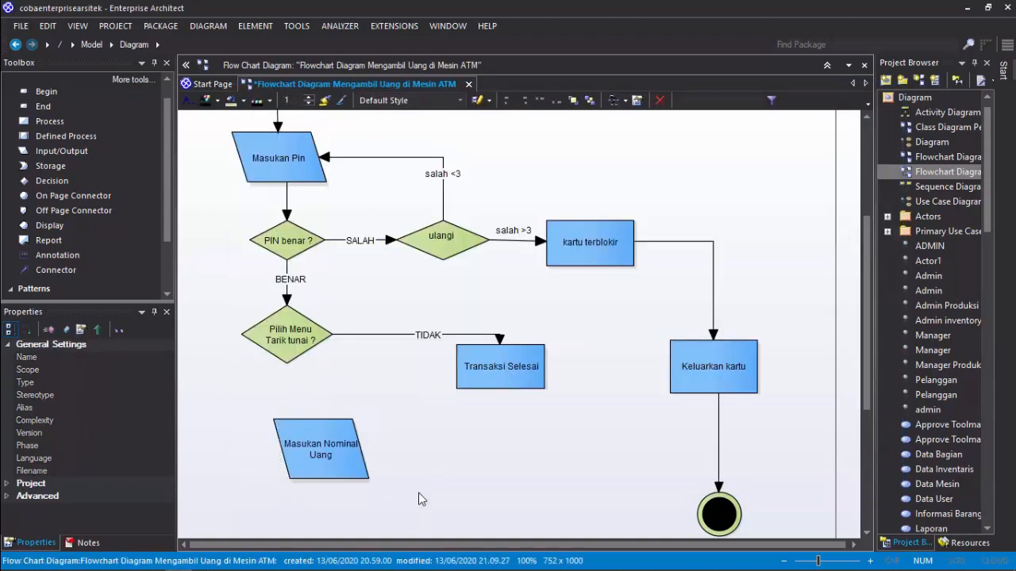
Move "Masukan Nominal Uang" directly beneath "Pilih Menu Tarik tunai ?" and reduce its height from the upper edge.
drag(347, 476, 312, 445)
click(361, 452)
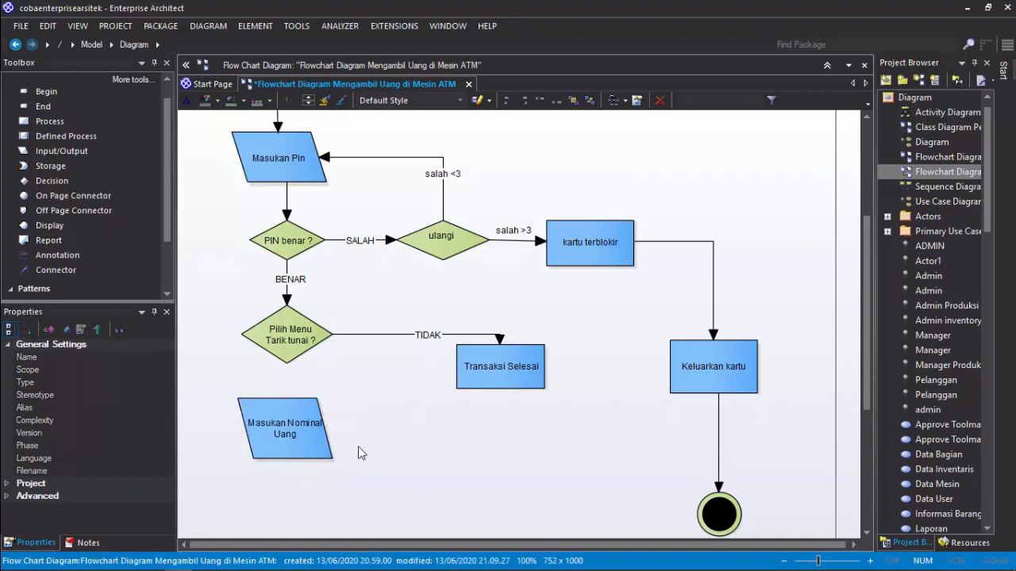
click(305, 454)
drag(285, 395, 286, 407)
click(365, 435)
click(305, 446)
click(376, 433)
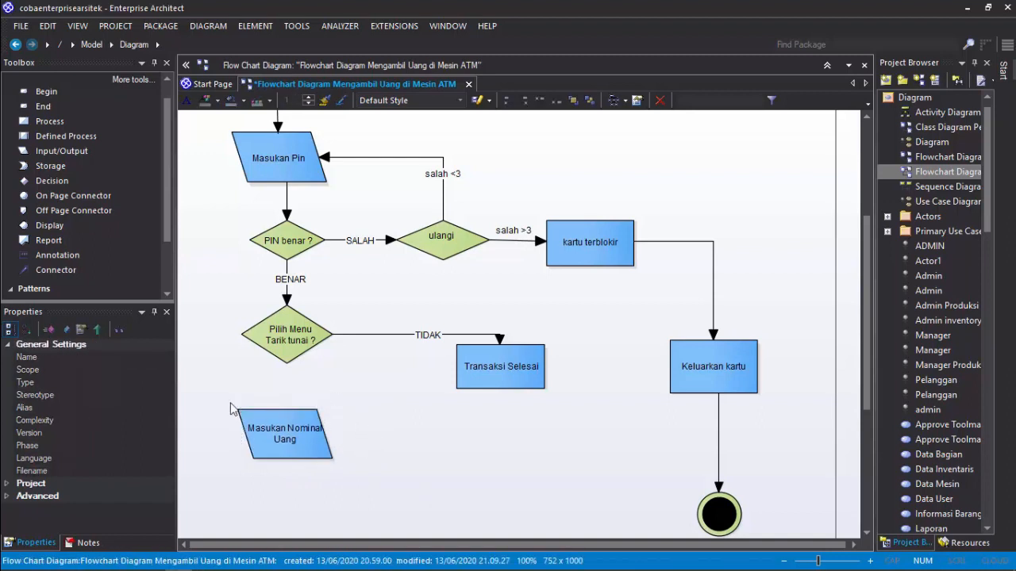
click(57, 255)
click(55, 270)
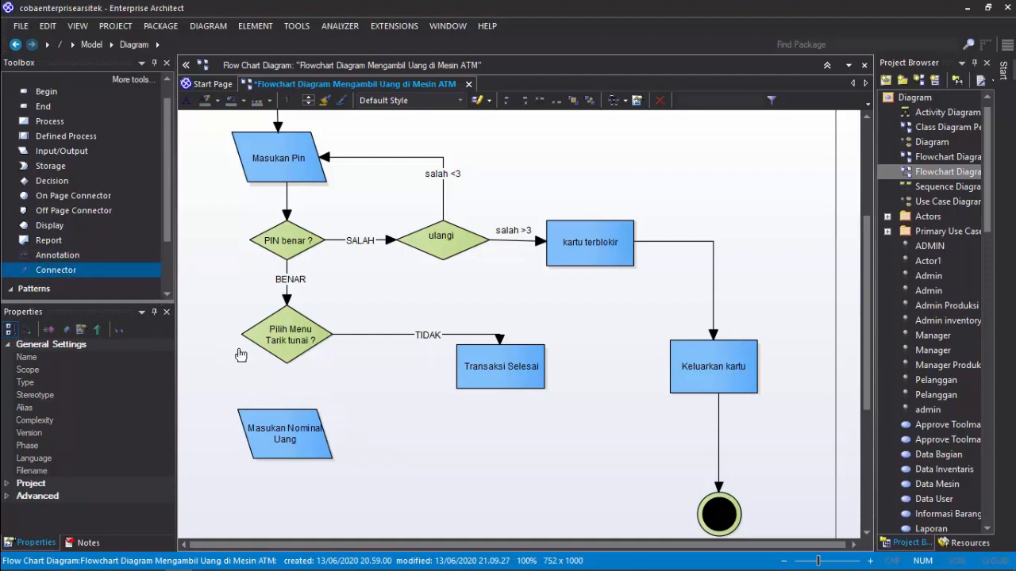
drag(282, 362, 285, 414)
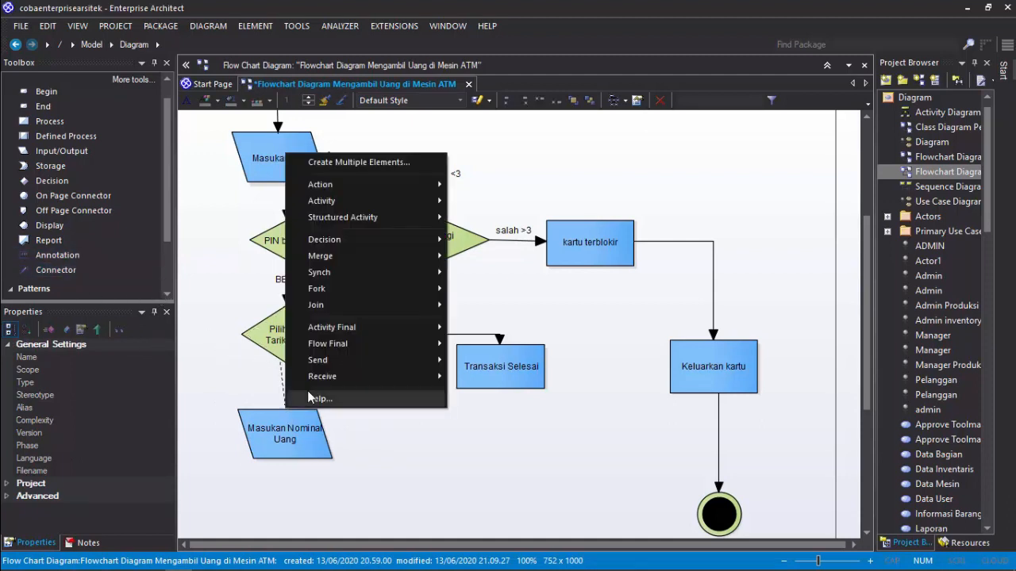
click(359, 445)
Connect the "Pilih Menu Tarik tunai ?" decision to "Masukan Nominal Uang" with a downward connector.
click(57, 273)
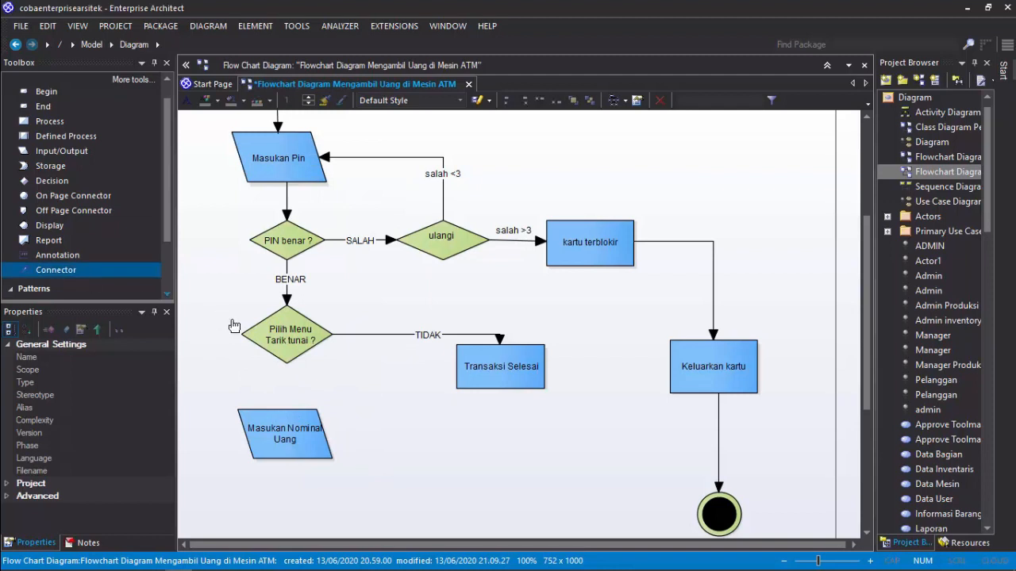
drag(284, 361, 282, 425)
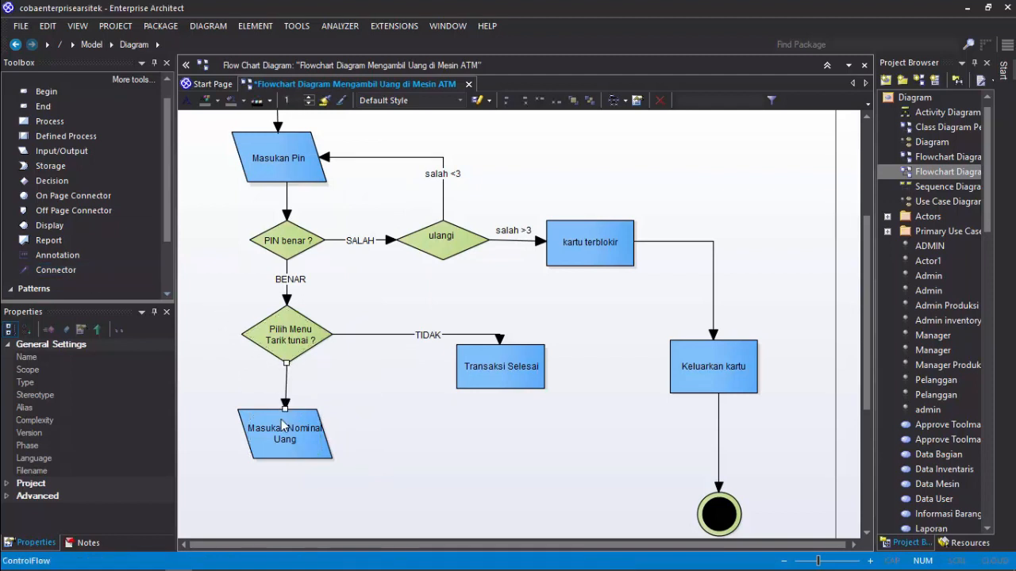
click(338, 388)
scroll(368, 454, down, 3)
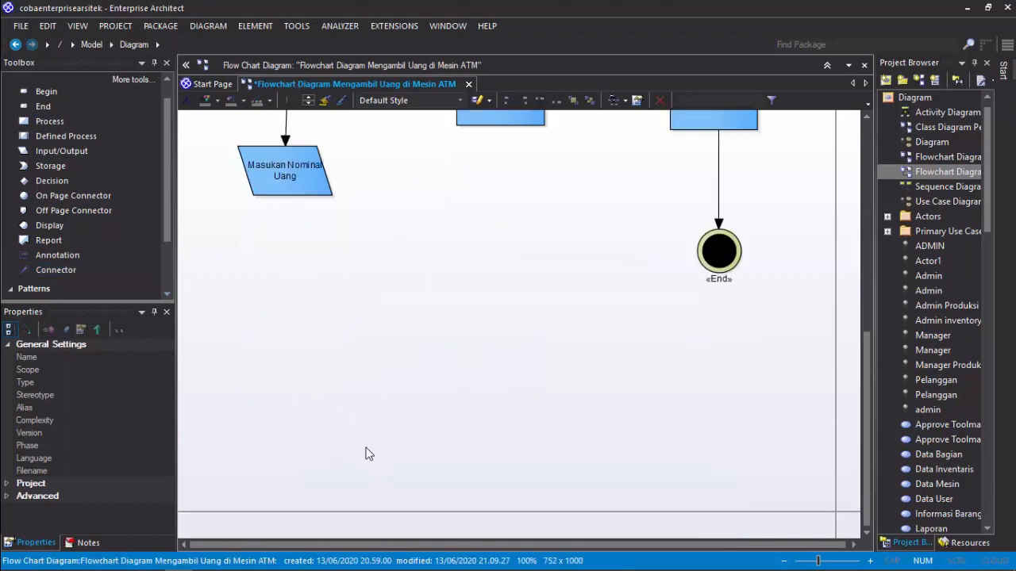
click(308, 189)
click(458, 241)
scroll(459, 241, up, 3)
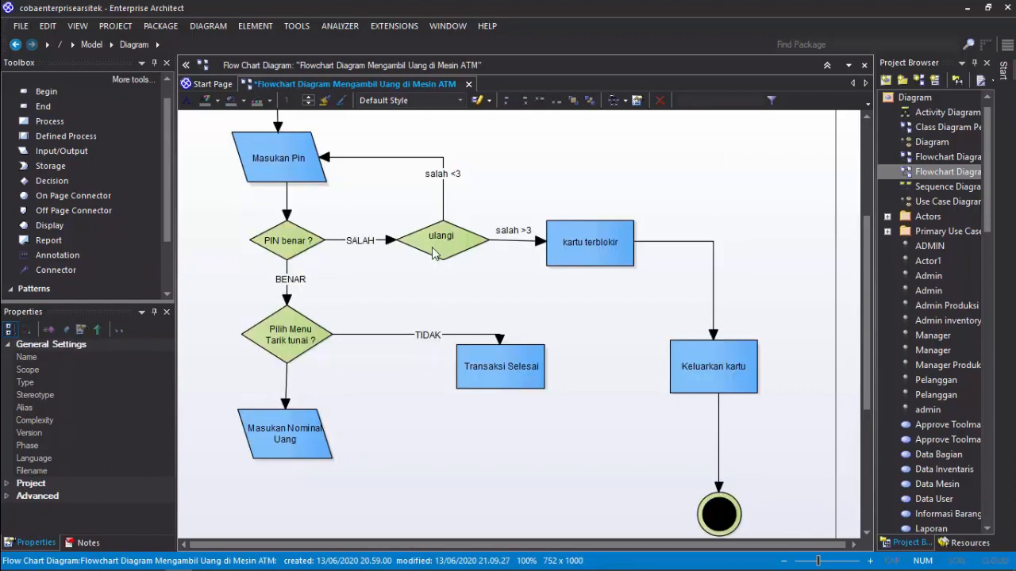
Try to connect "Transaksi Selesai" to "Keluarkan kartu" and delete the connector that loops back to "Transaksi Selesai".
click(541, 383)
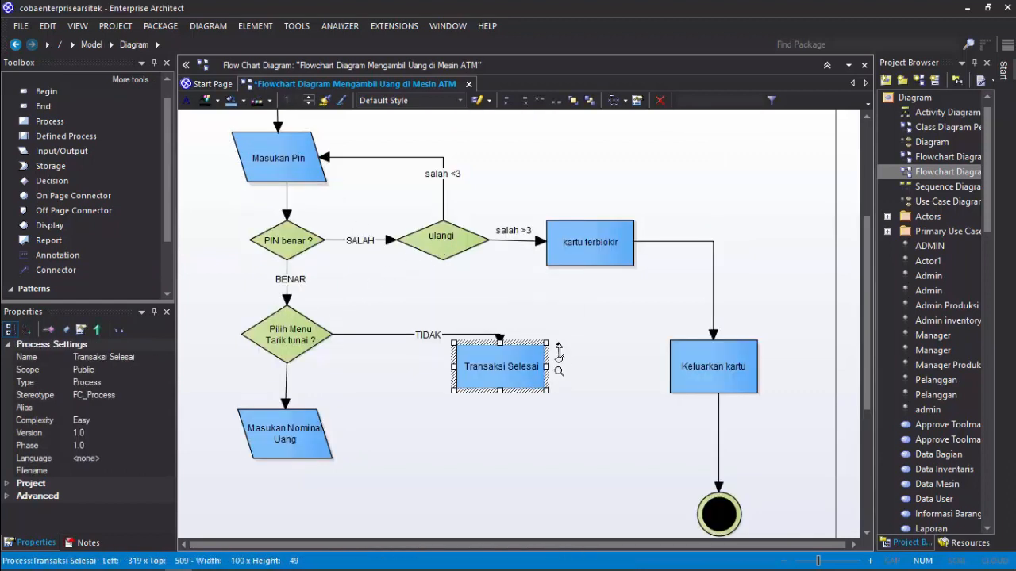
drag(559, 353, 676, 371)
click(593, 462)
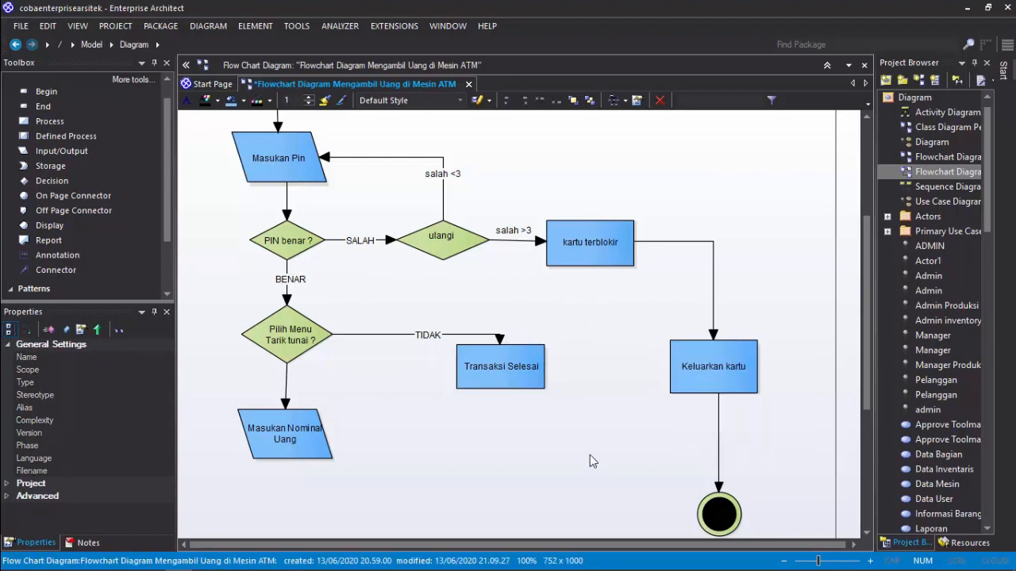
click(69, 270)
click(520, 366)
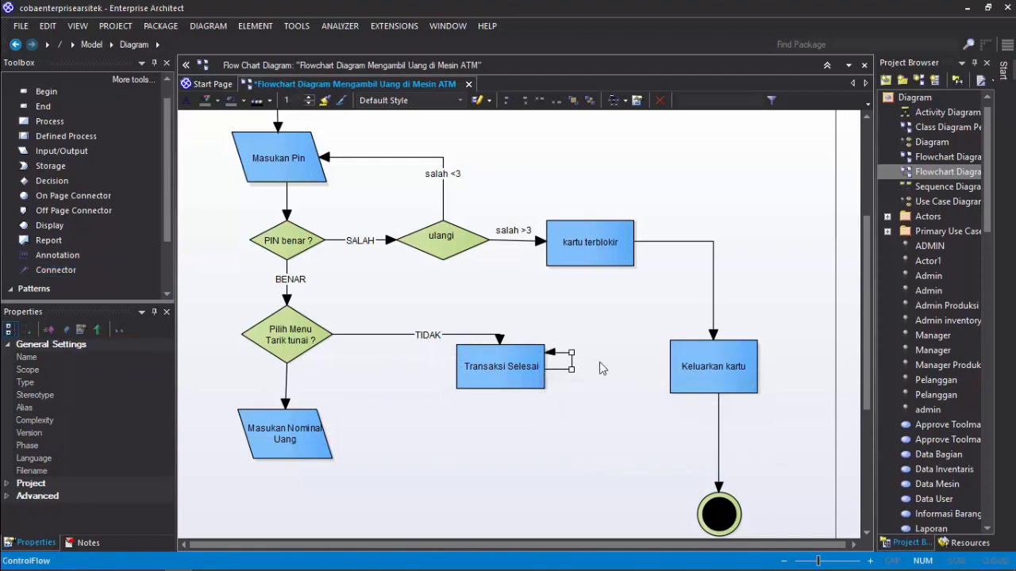
key(Delete)
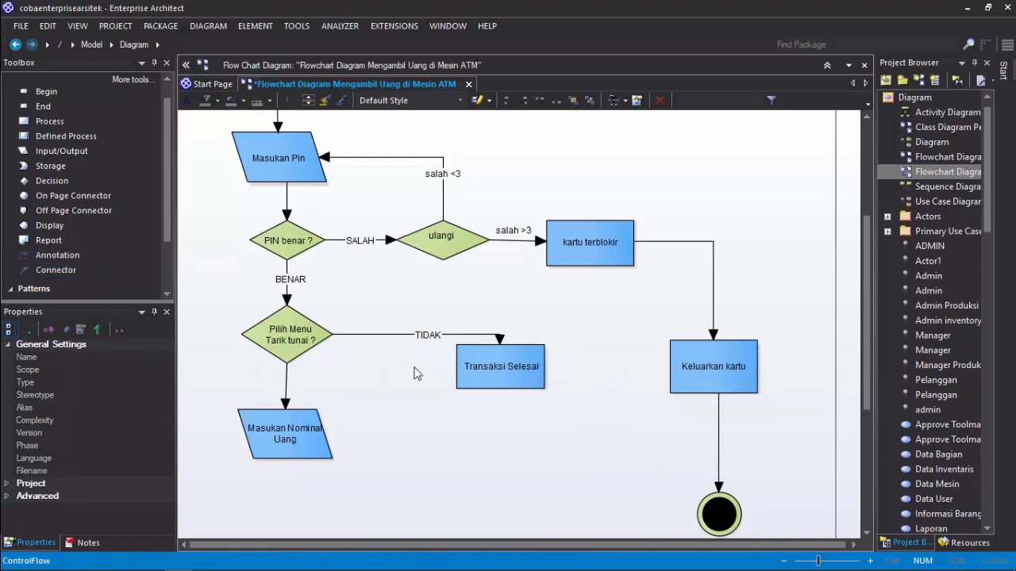
Draw a horizontal connector from "Transaksi Selesai" to "Keluarkan kartu".
click(39, 270)
drag(547, 373, 677, 366)
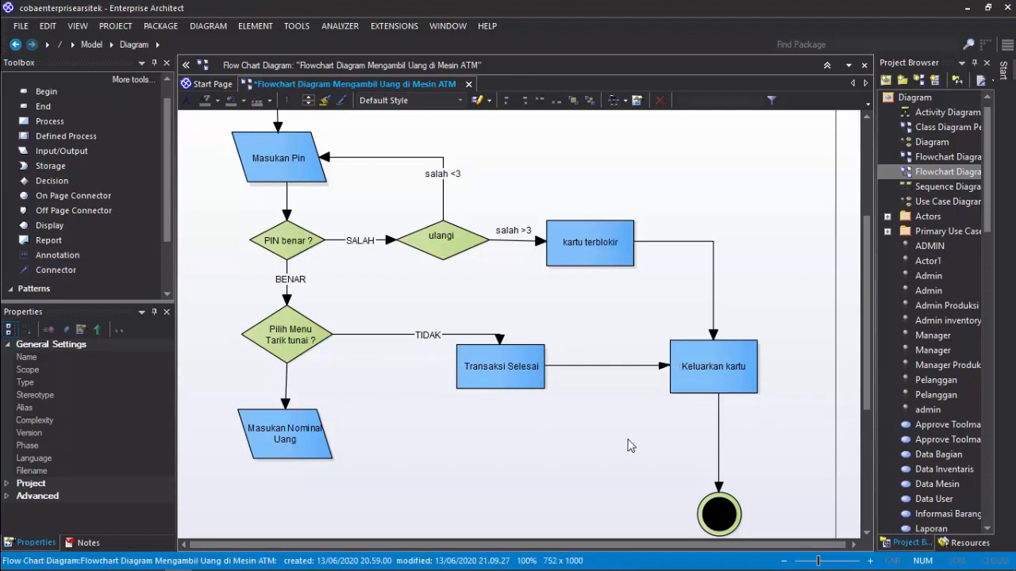
Add a Process element named "Proses Pengambilan Uang" and position it directly beneath "Masukan Nominal Uang".
scroll(513, 435, down, 5)
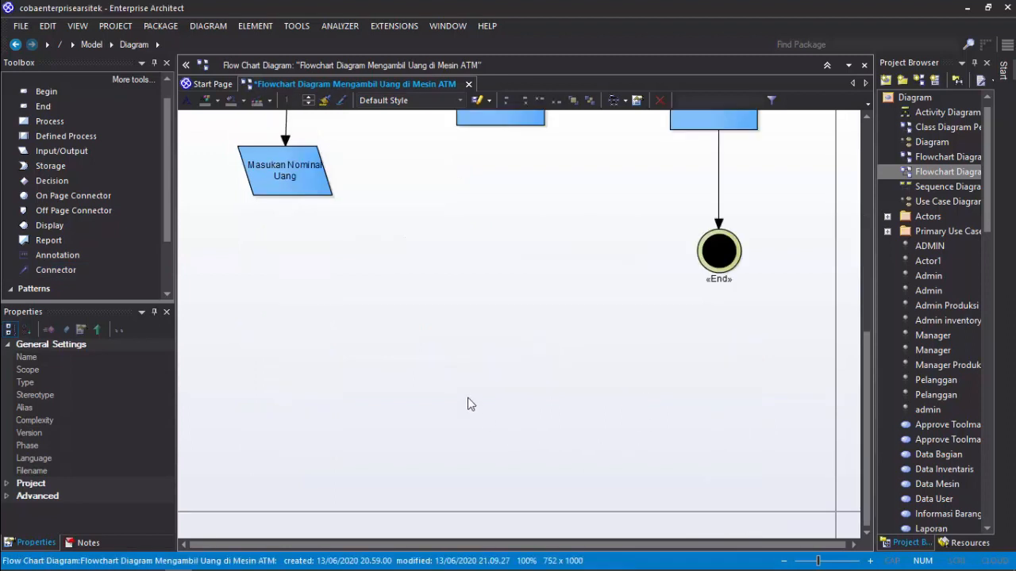
click(316, 196)
click(407, 223)
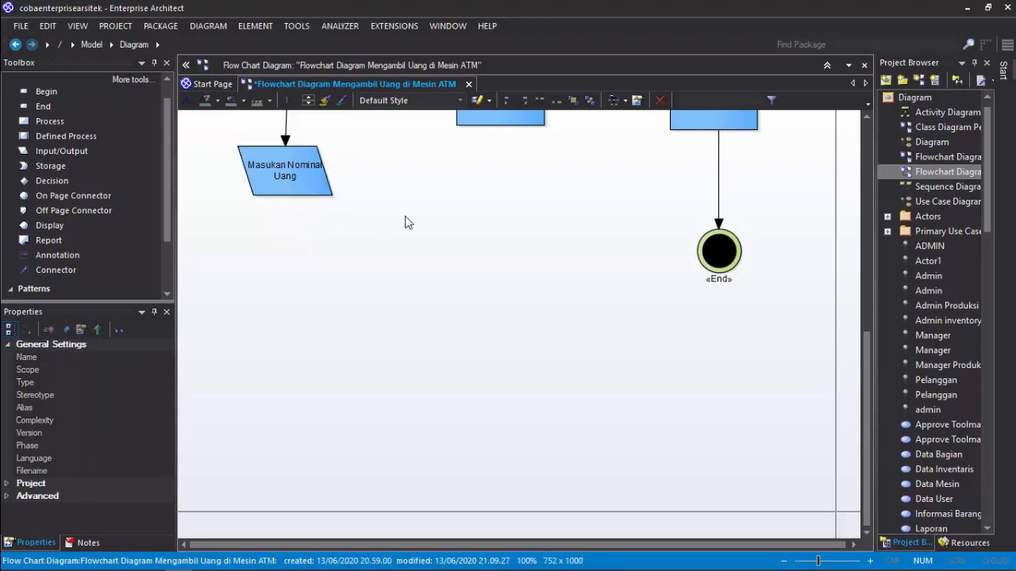
click(62, 123)
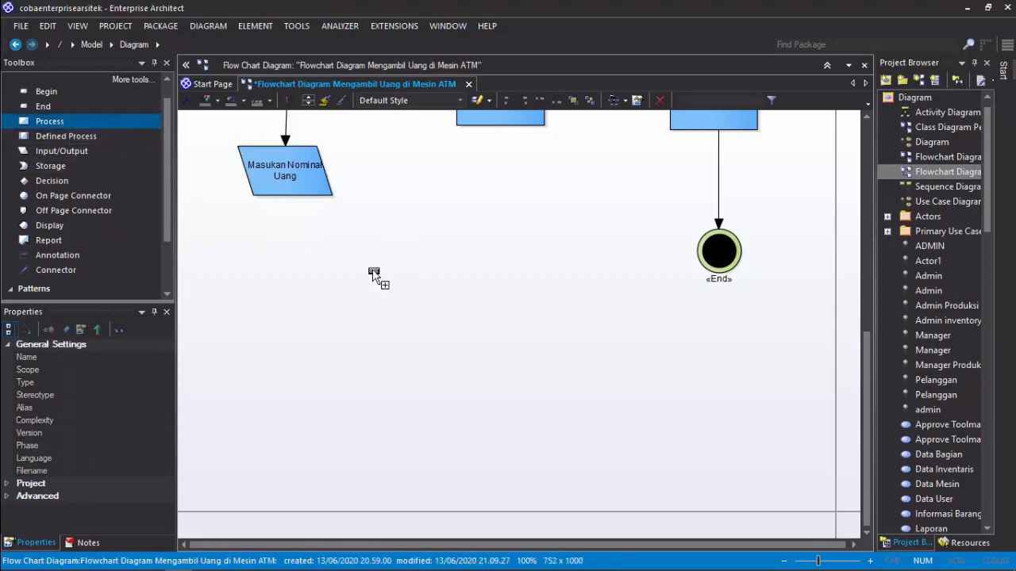
click(288, 262)
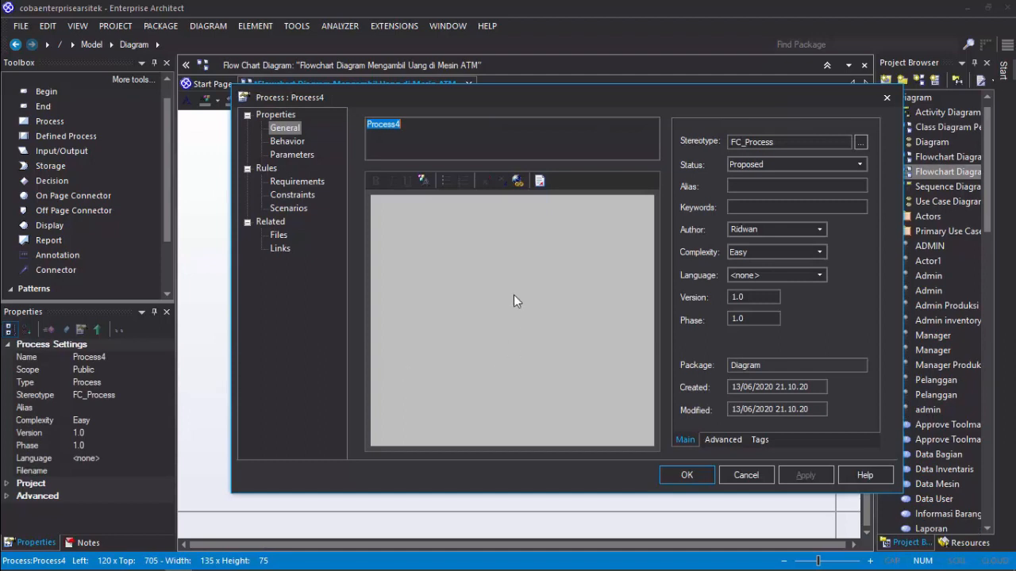
text(Proses Pengam)
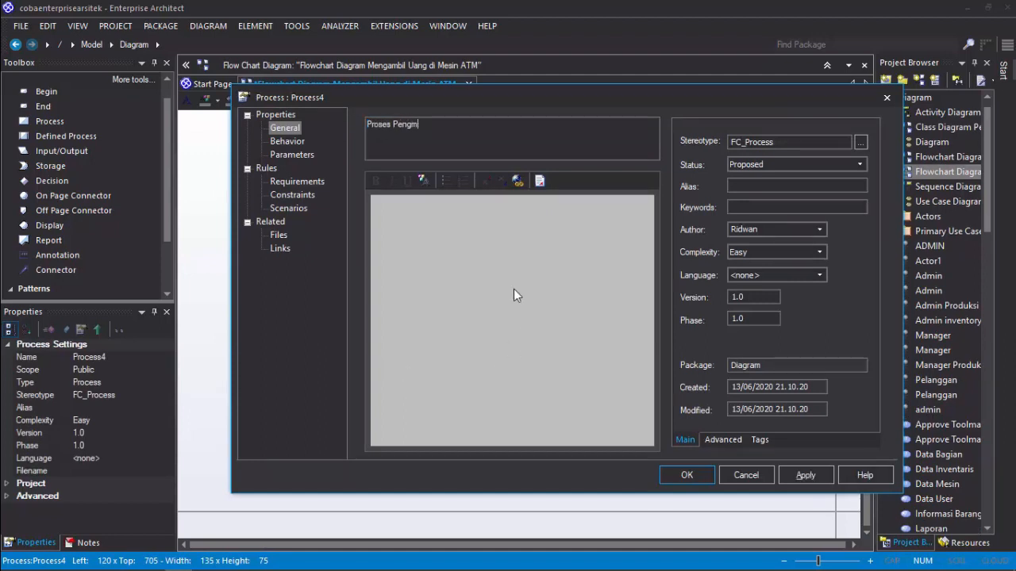
key(BackSpace)
text(ambilan Uang)
key(Return)
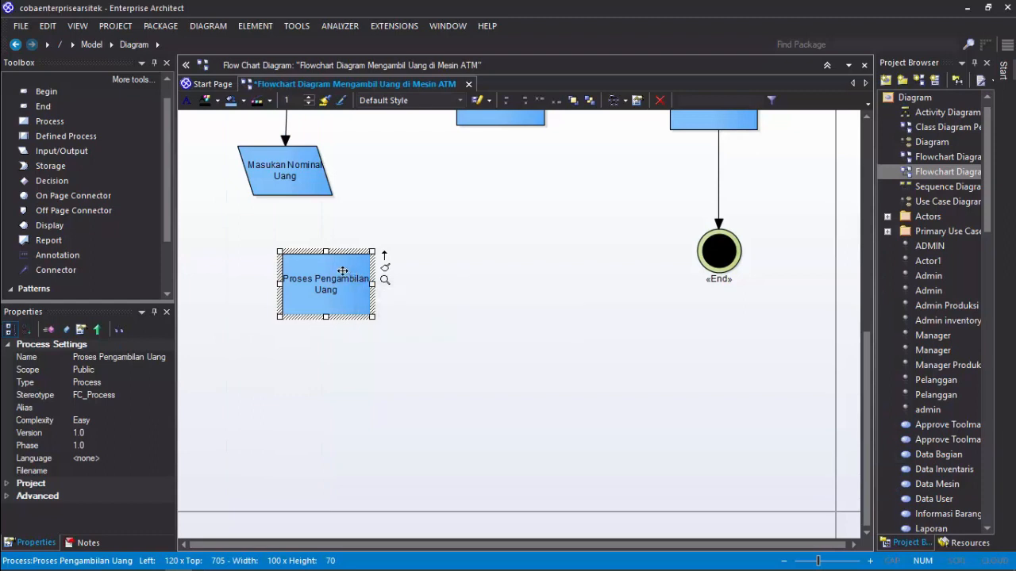
drag(357, 279, 329, 287)
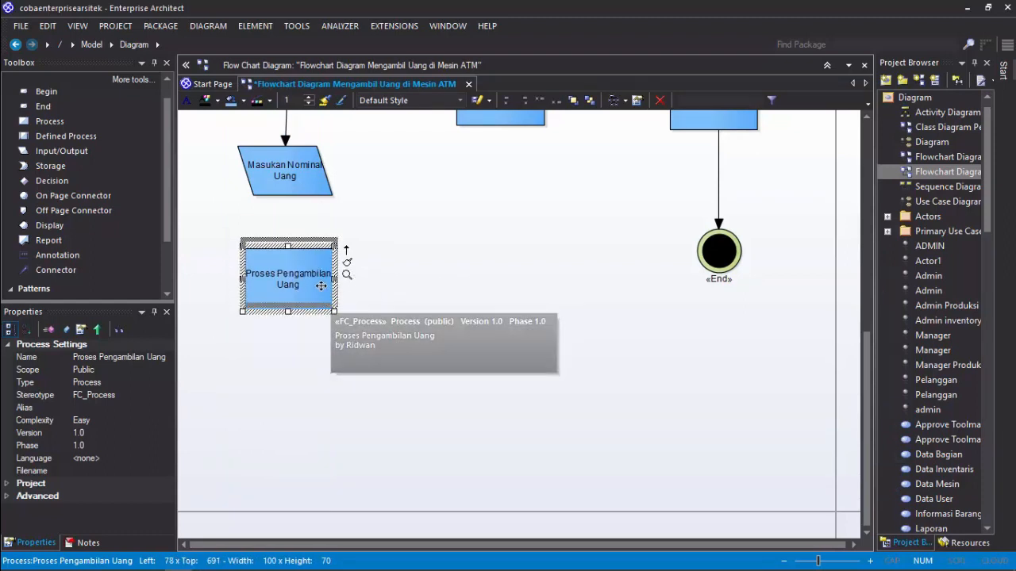
click(424, 309)
Connect "Masukan Nominal Uang" to "Proses Pengambilan Uang" and straighten the connector vertically.
click(291, 190)
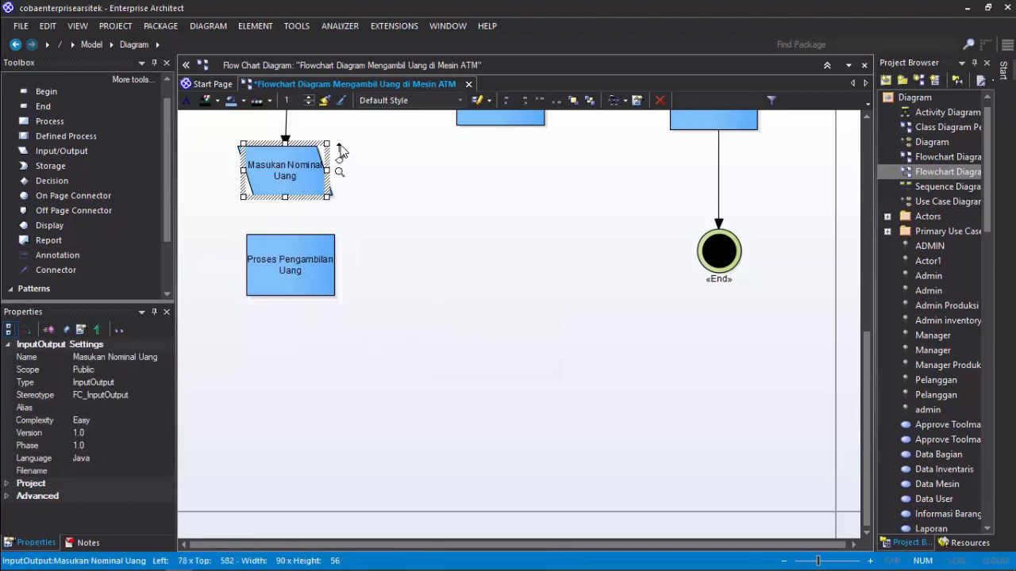
drag(344, 153, 295, 271)
click(298, 222)
click(49, 269)
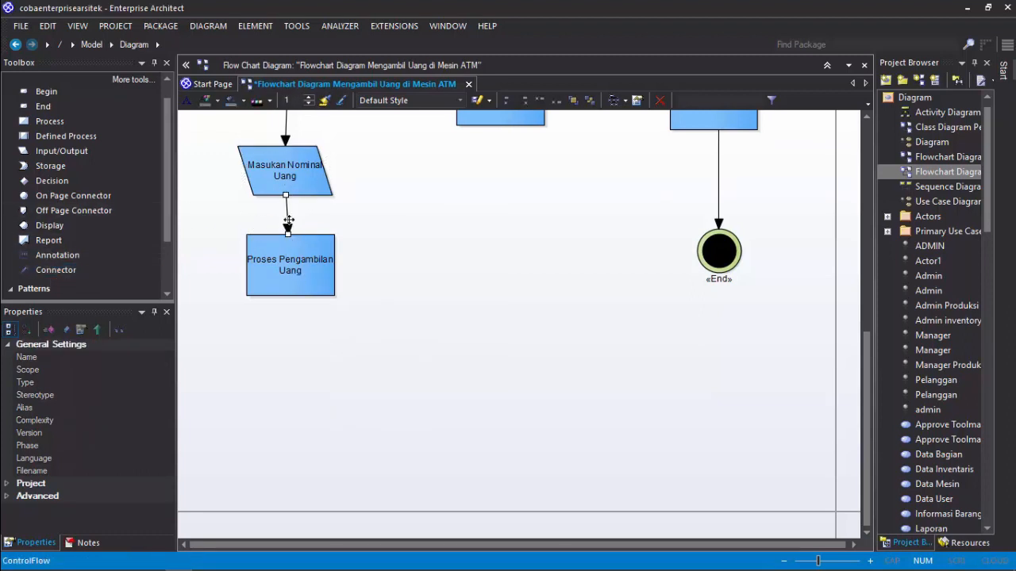
drag(285, 220, 282, 216)
click(445, 242)
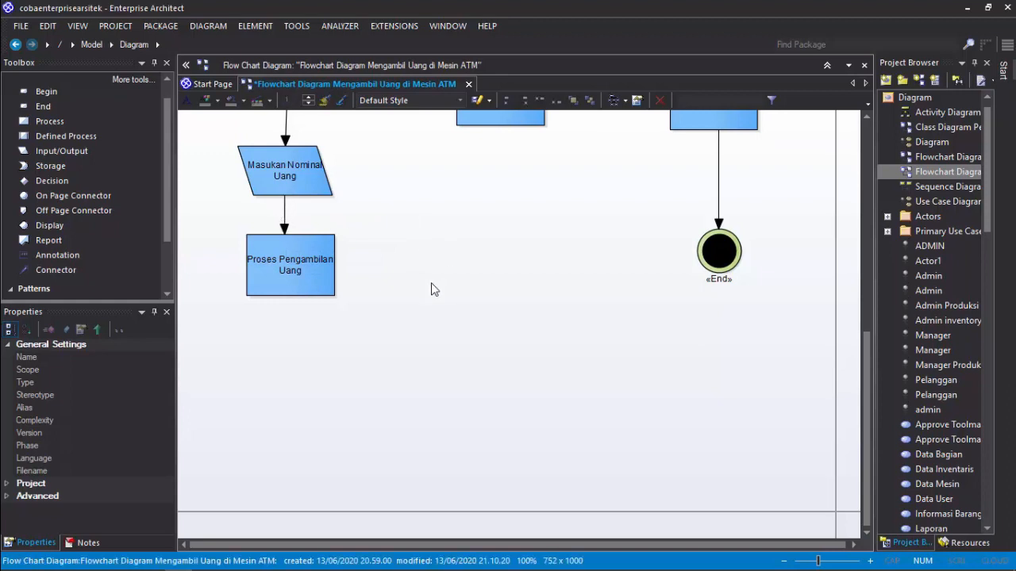
Add a Decision element beside "Proses Pengambilan Uang" and name it "Cetak Nota ?".
click(315, 285)
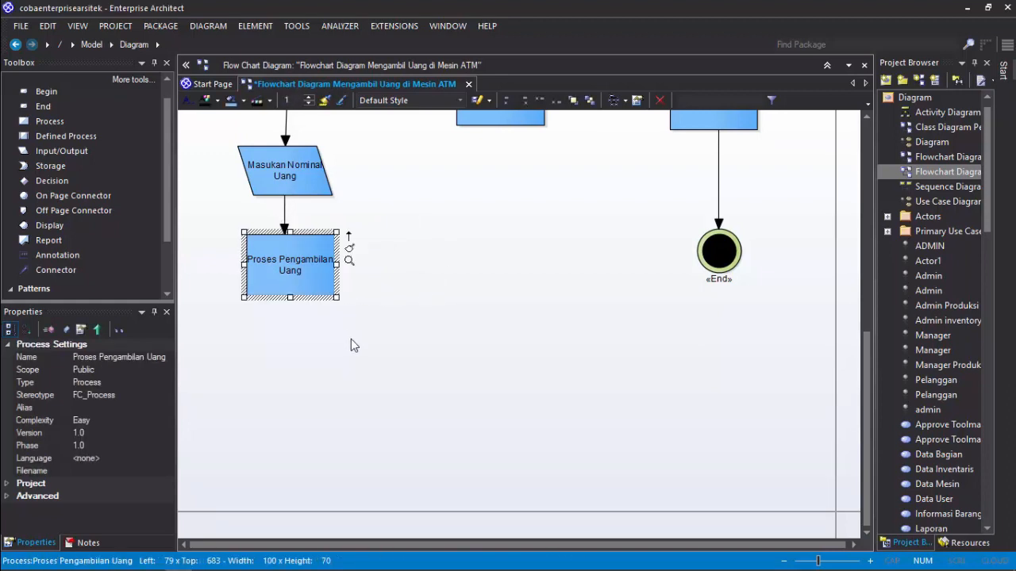
click(420, 318)
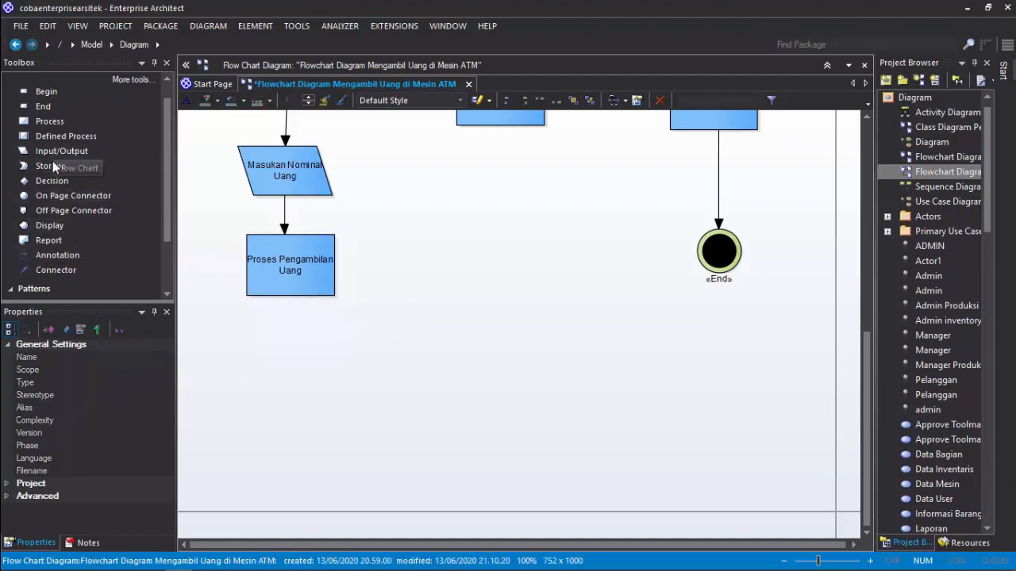
click(50, 183)
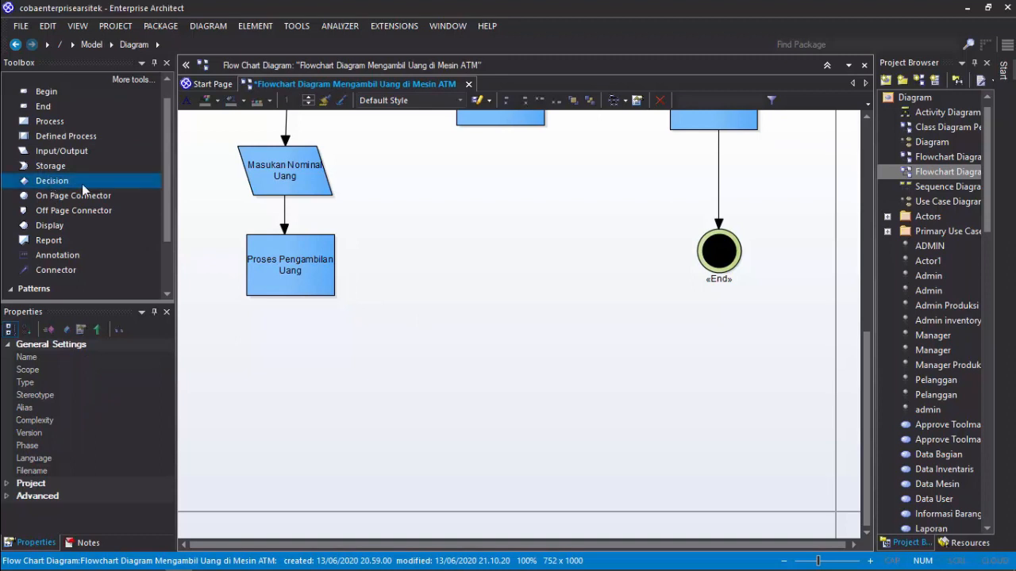
click(426, 261)
drag(823, 140, 664, 149)
key(BackSpace)
click(475, 144)
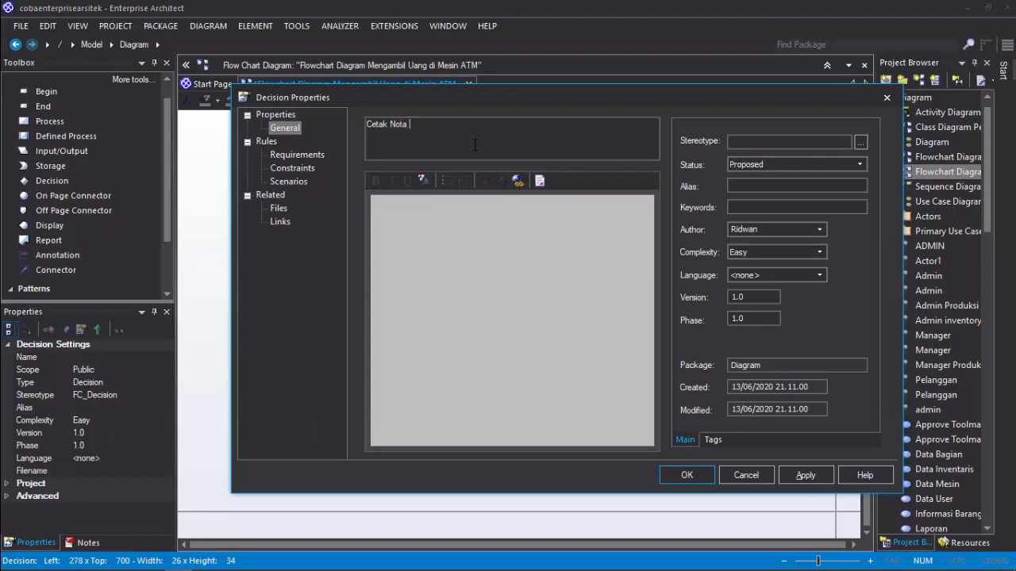
key(Return)
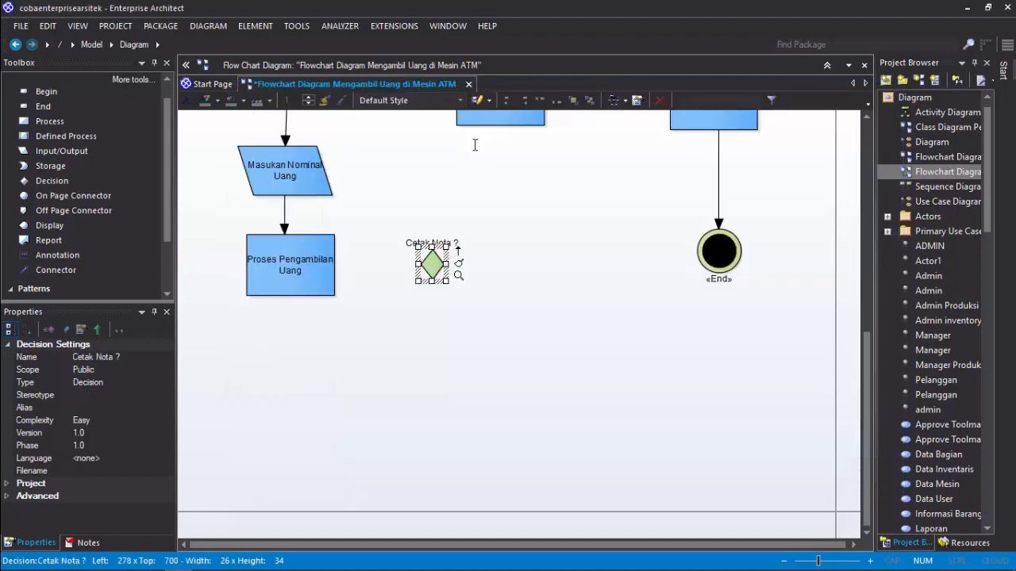
Widen the "Cetak Nota ?" decision to about 97 and move its label inside the diamond.
mouse_move(447, 263)
mouse_down()
mouse_move(509, 264)
mouse_move(419, 266)
mouse_move(444, 265)
mouse_up()
click(468, 273)
click(432, 246)
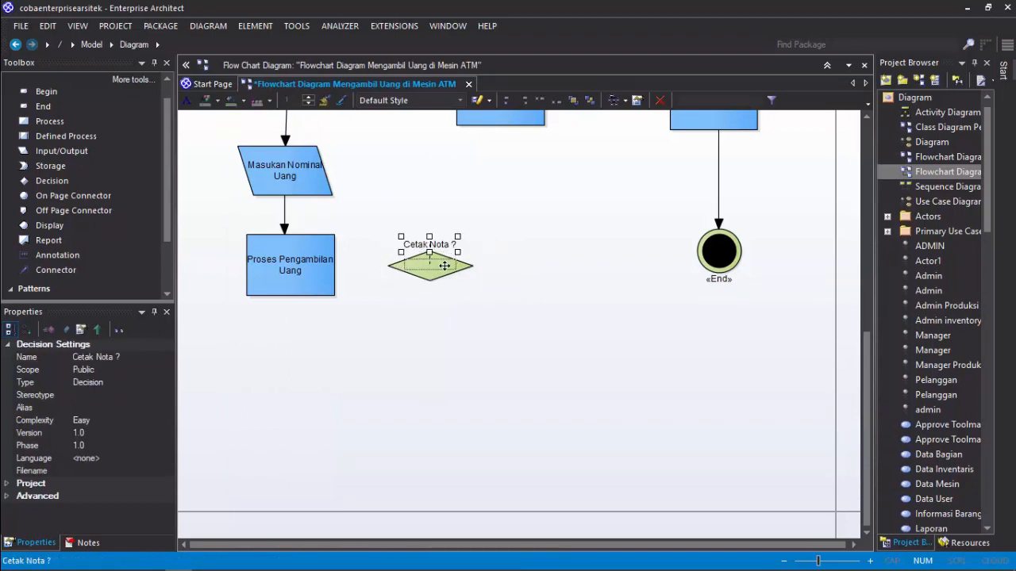
click(542, 300)
Connect "Proses Pengambilan Uang" to the "Cetak Nota ?" decision with a horizontal connector.
scroll(500, 345, up, 5)
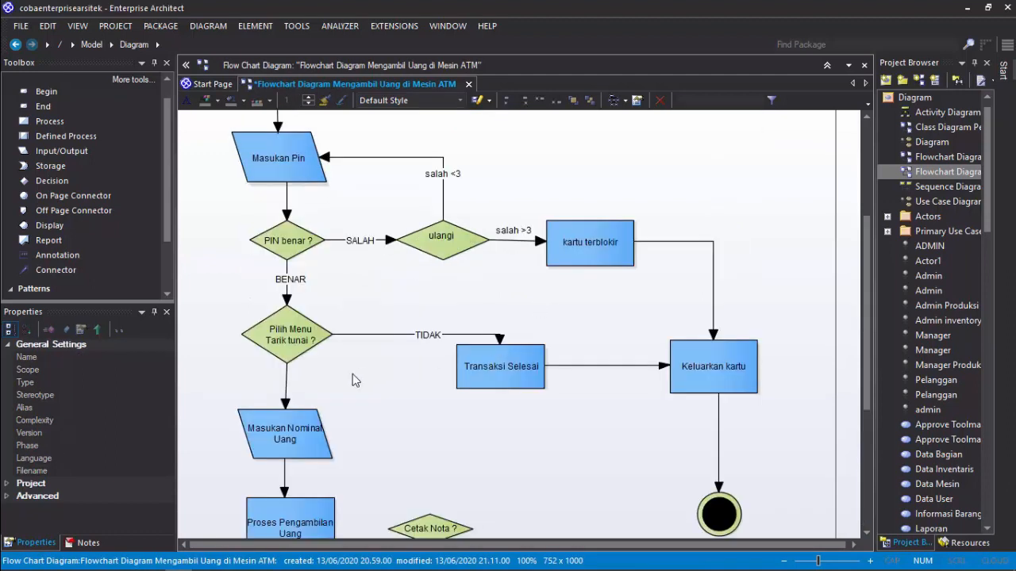
scroll(421, 375, down, 5)
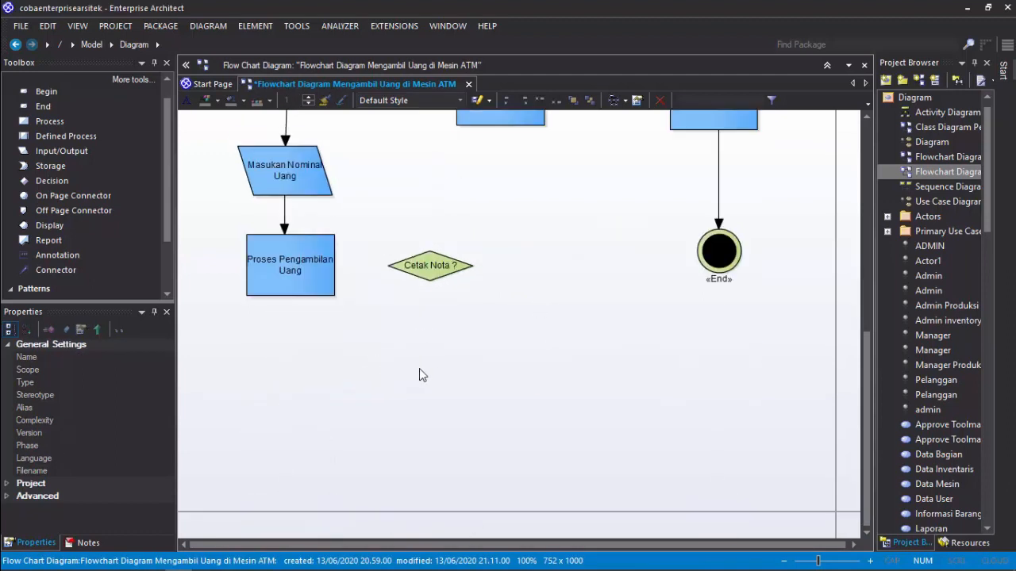
click(332, 274)
click(56, 270)
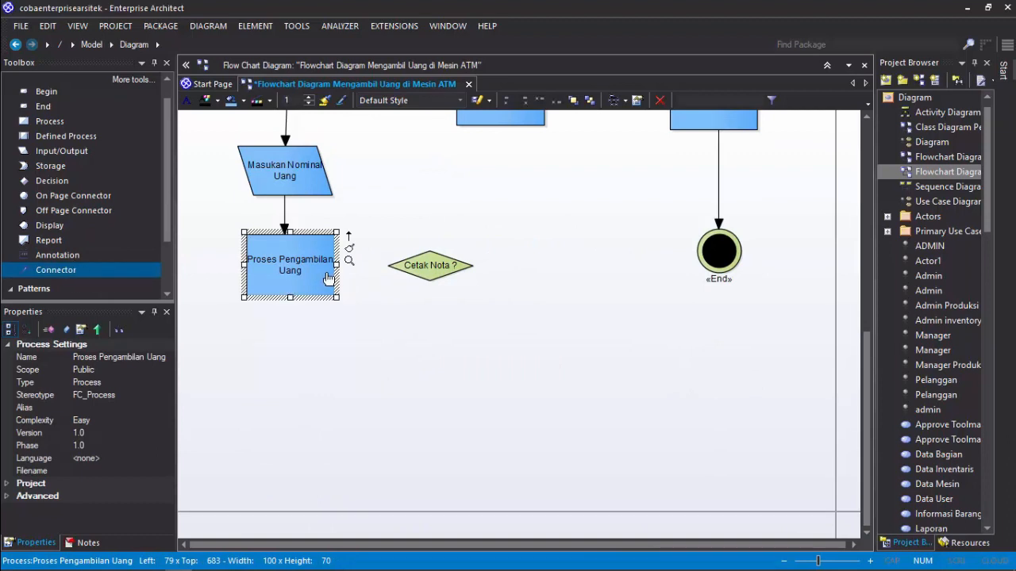
drag(328, 278, 401, 270)
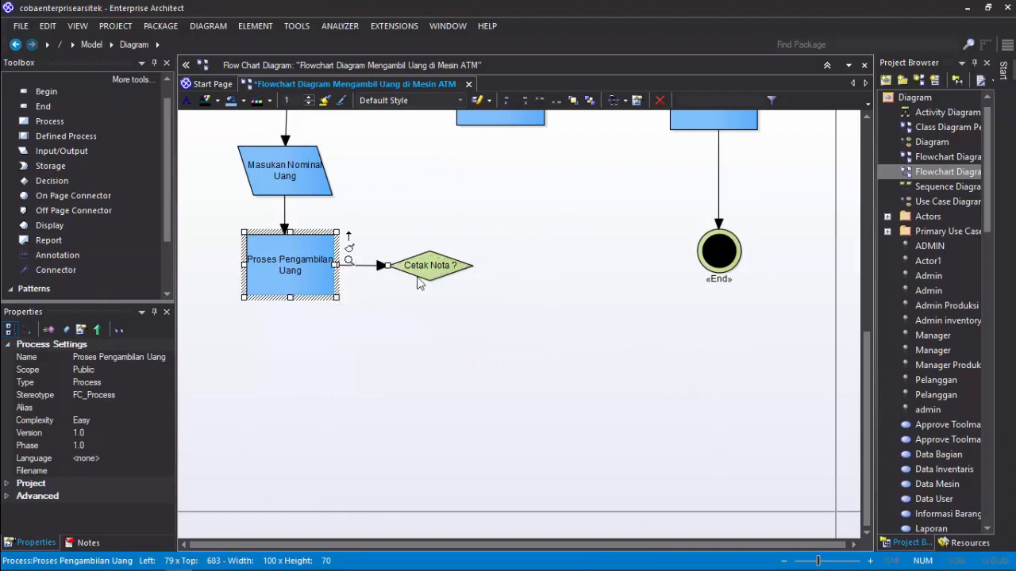
click(440, 296)
Add a Display element just above the "Cetak Nota ?" decision and name it "Menampilkan Info Saldo".
click(446, 275)
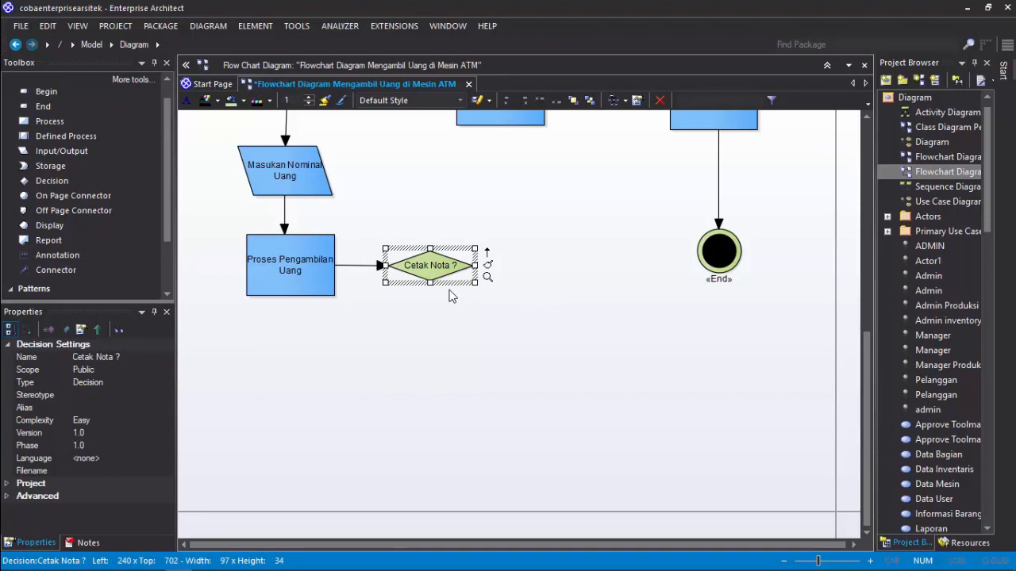
click(562, 286)
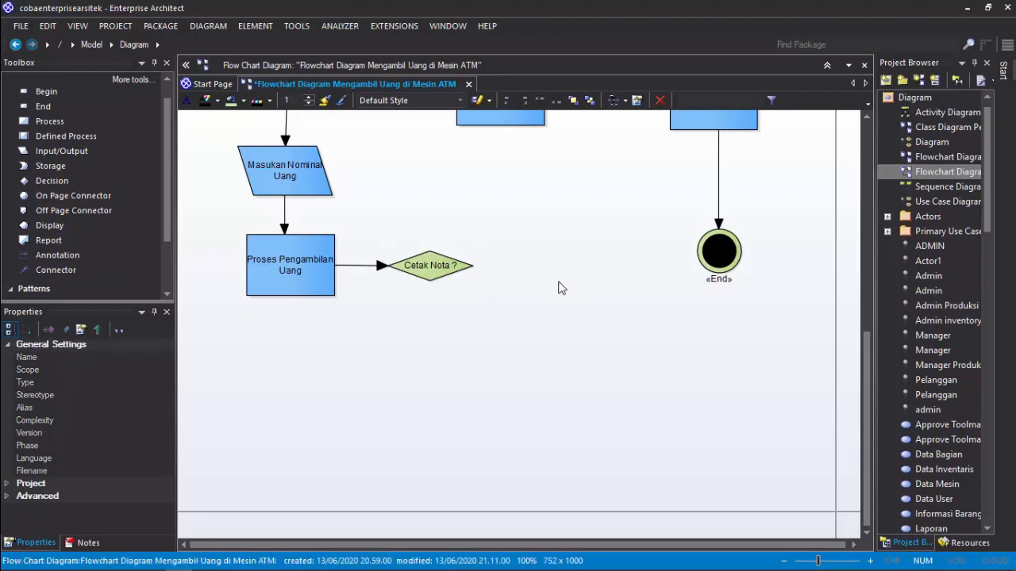
click(52, 226)
click(423, 181)
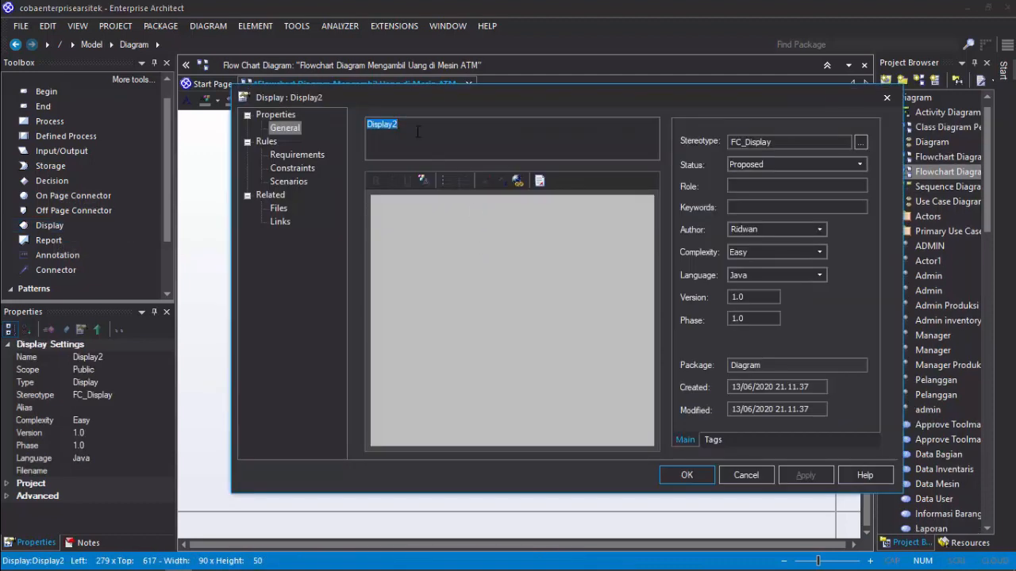
key(BackSpace)
key(Return)
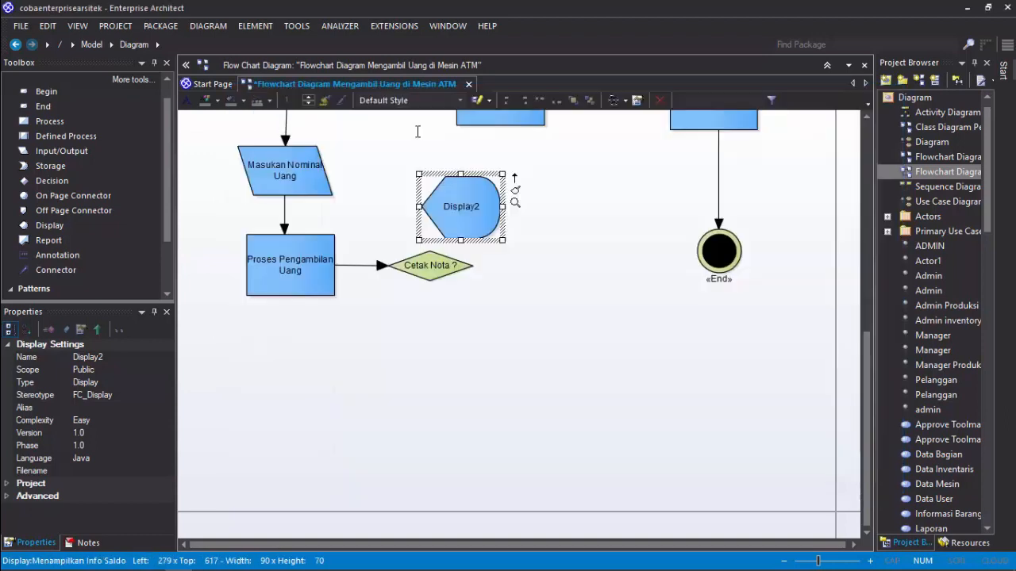
Align the "Menampilkan Info Saldo" display directly above the "Cetak Nota ?" decision and run a vertical connector from the decision to it.
drag(482, 224, 450, 204)
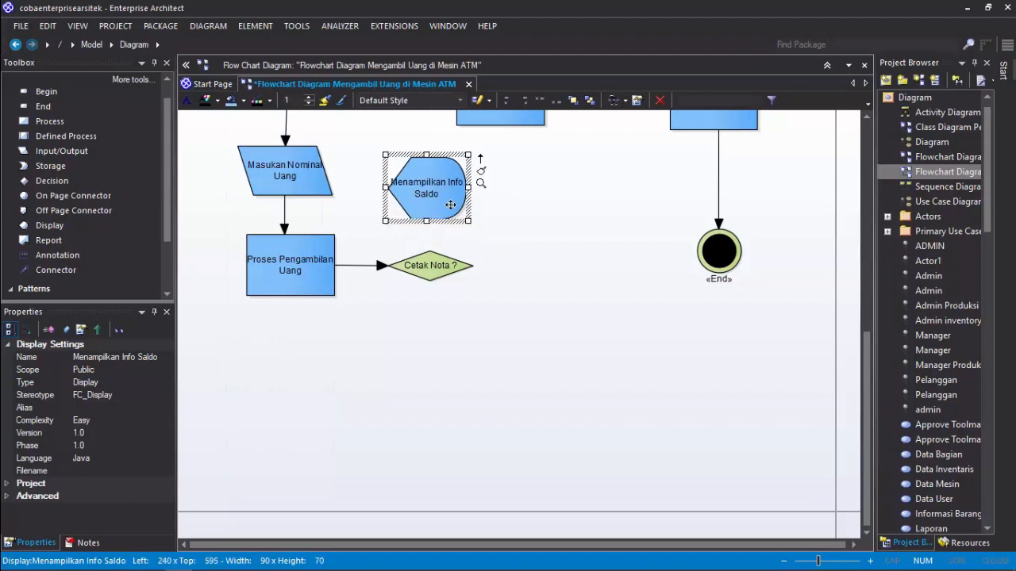
click(473, 243)
click(436, 269)
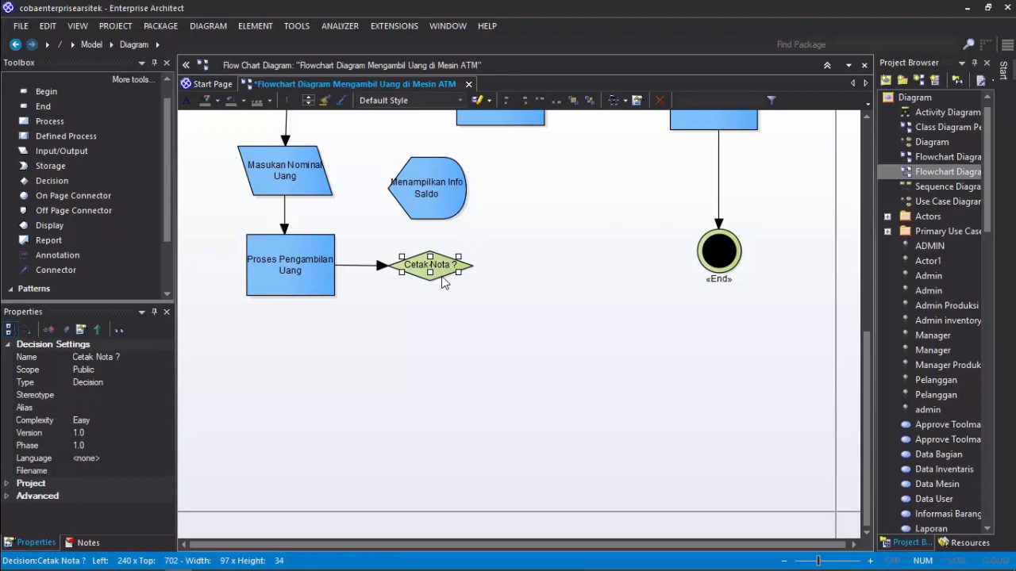
click(52, 272)
drag(431, 255, 436, 208)
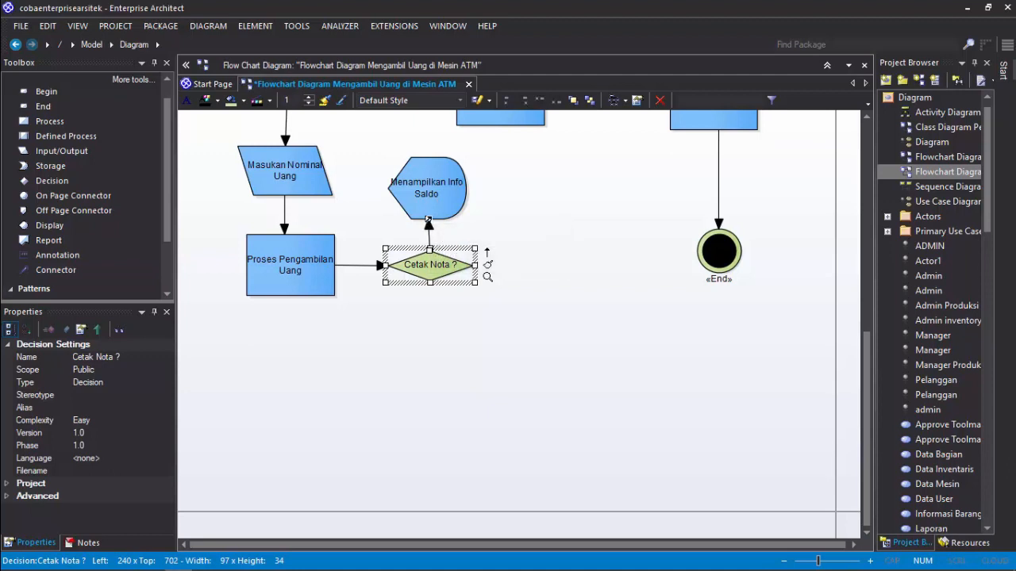
click(428, 220)
click(461, 251)
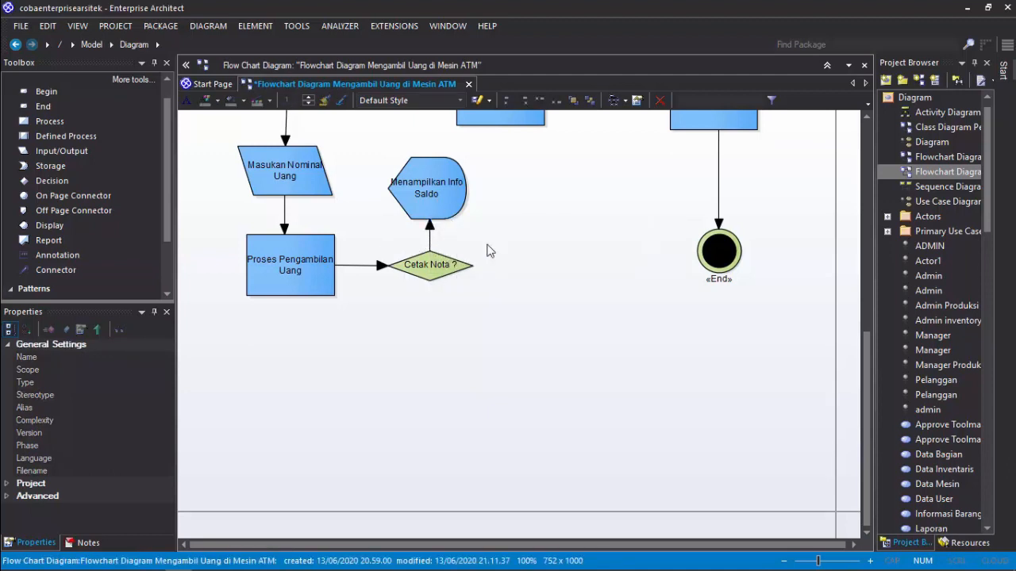
Name the connector from "Cetak Nota ?" to "Menampilkan Info Saldo" TIDAK and place its label on the line.
double_click(430, 237)
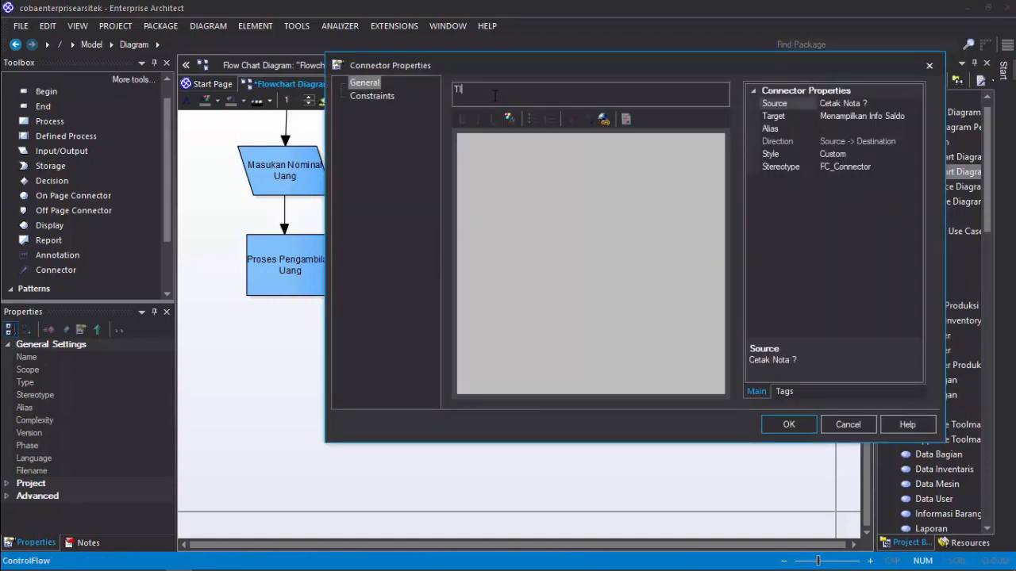
key(Return)
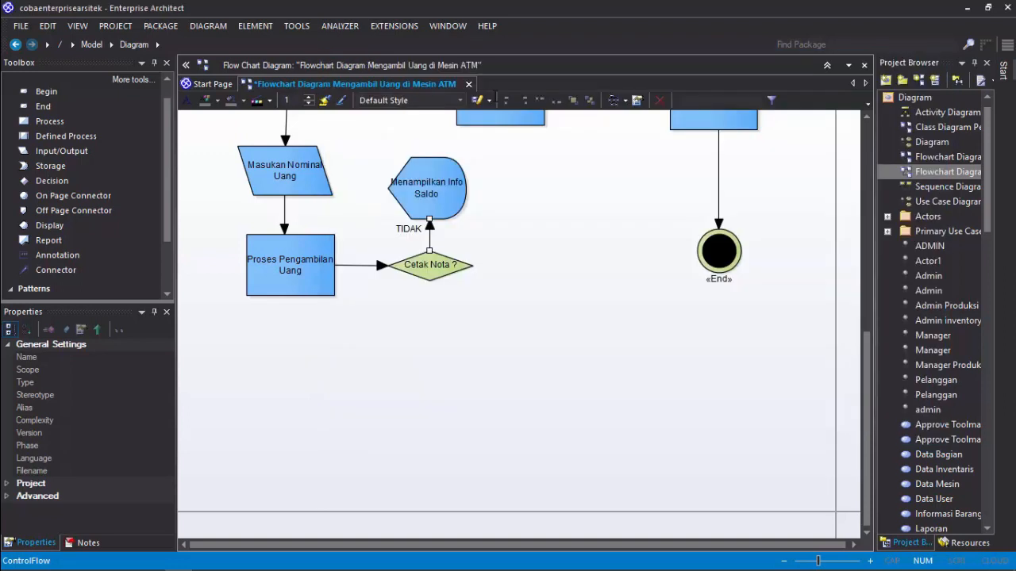
click(408, 230)
drag(408, 230, 433, 241)
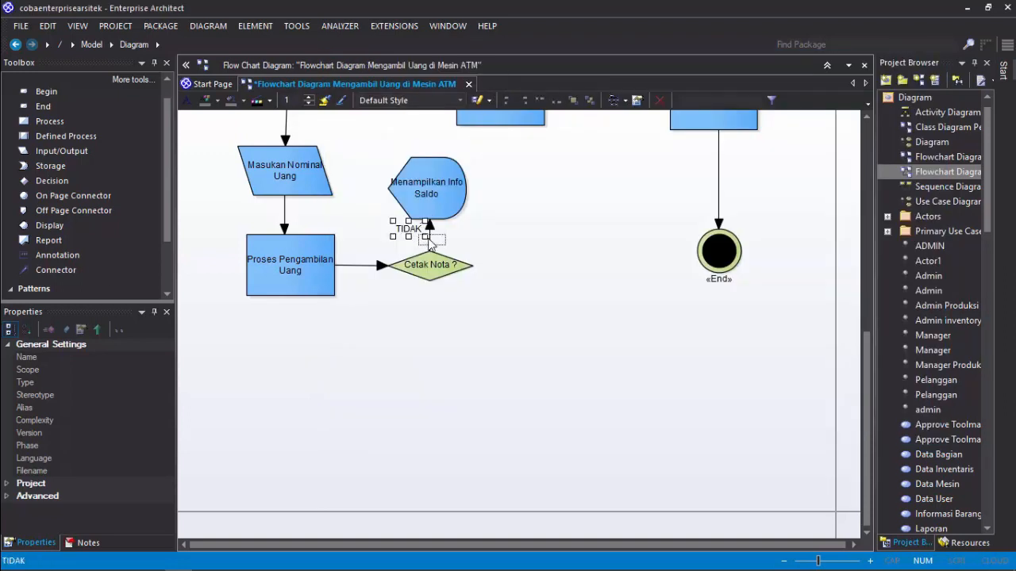
click(500, 256)
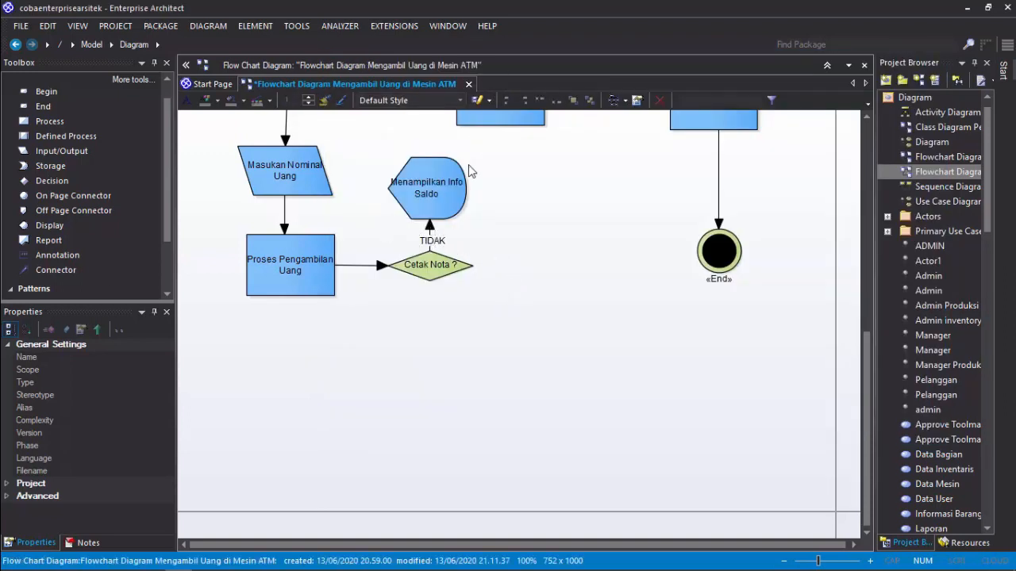
Add a Report element beside the "Cetak Nota ?" decision, between it and the End element, and name it "Pencetakan Nota".
click(48, 240)
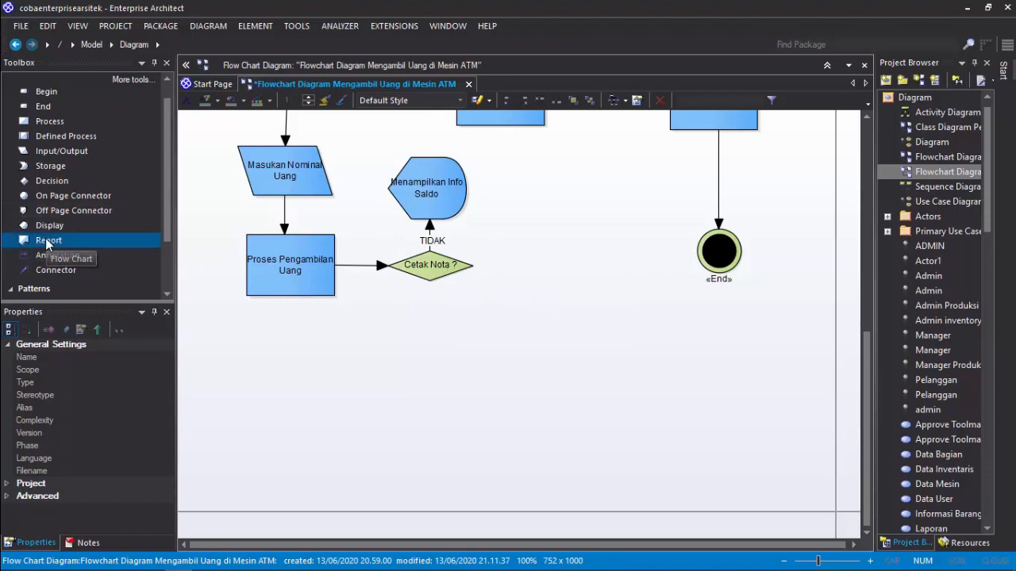
click(556, 269)
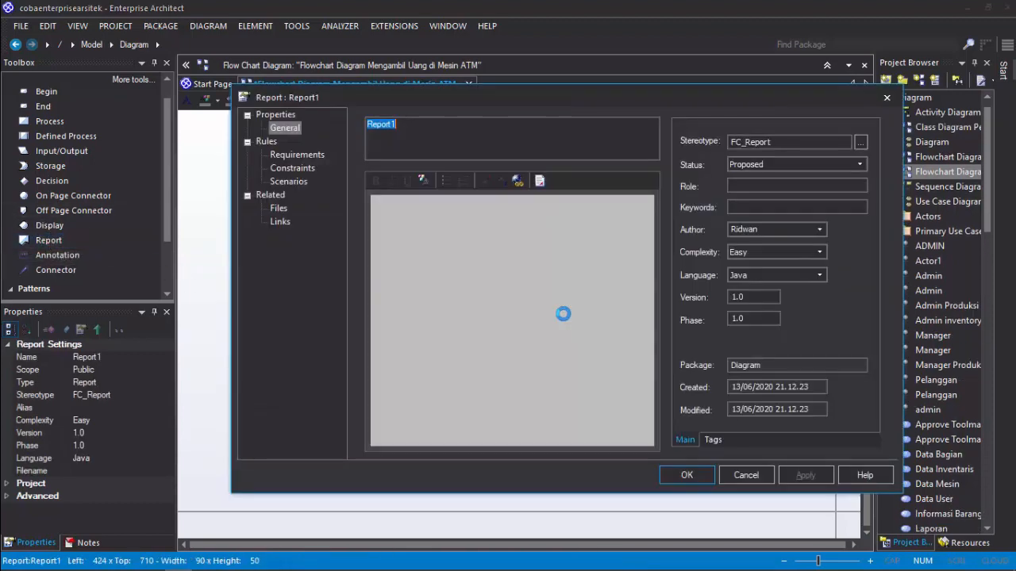
text(P)
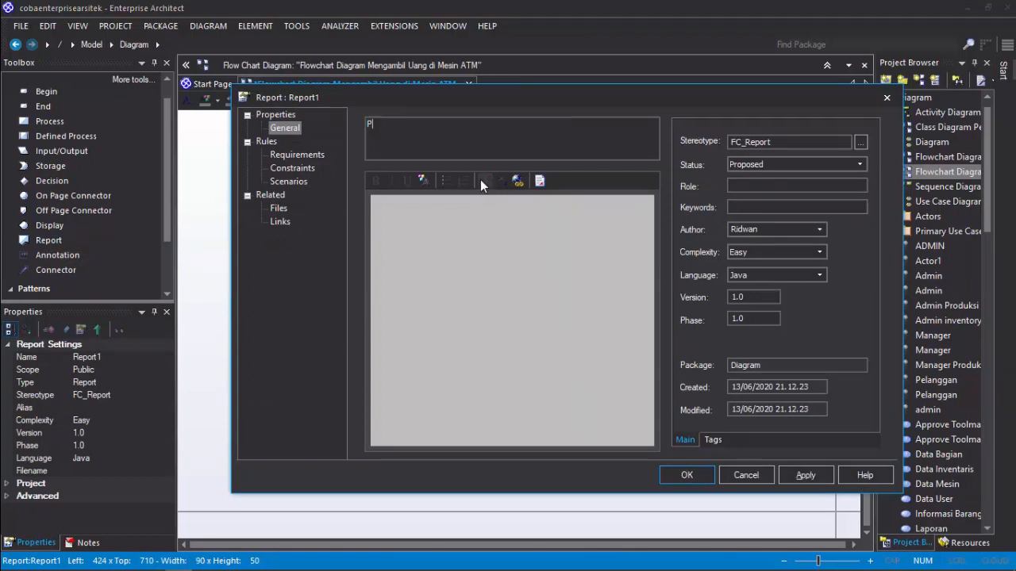
text(ENCETAKAN)
text(Pencetak)
text(an )
text(Nota)
key(Return)
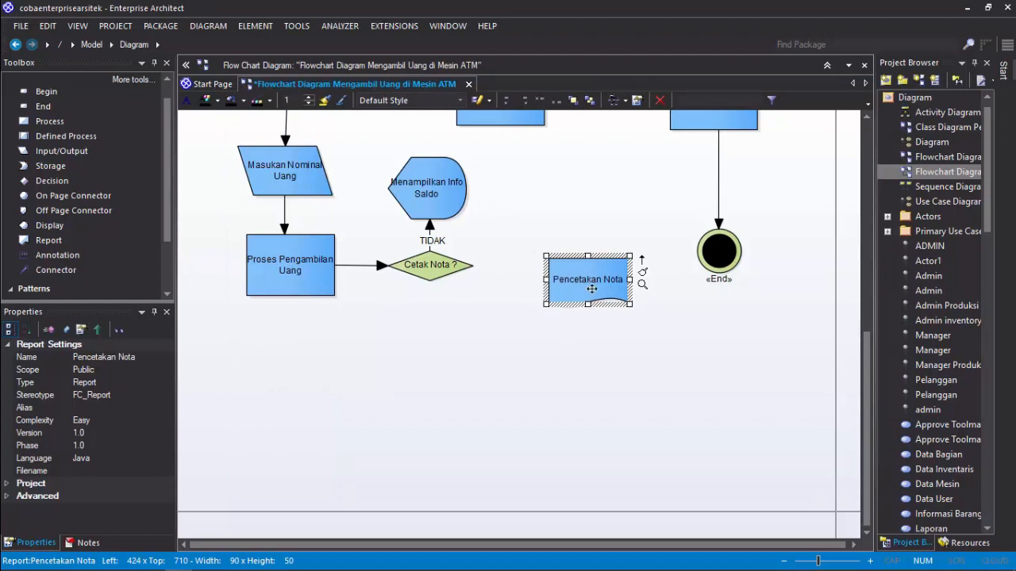
drag(589, 285, 572, 276)
click(544, 316)
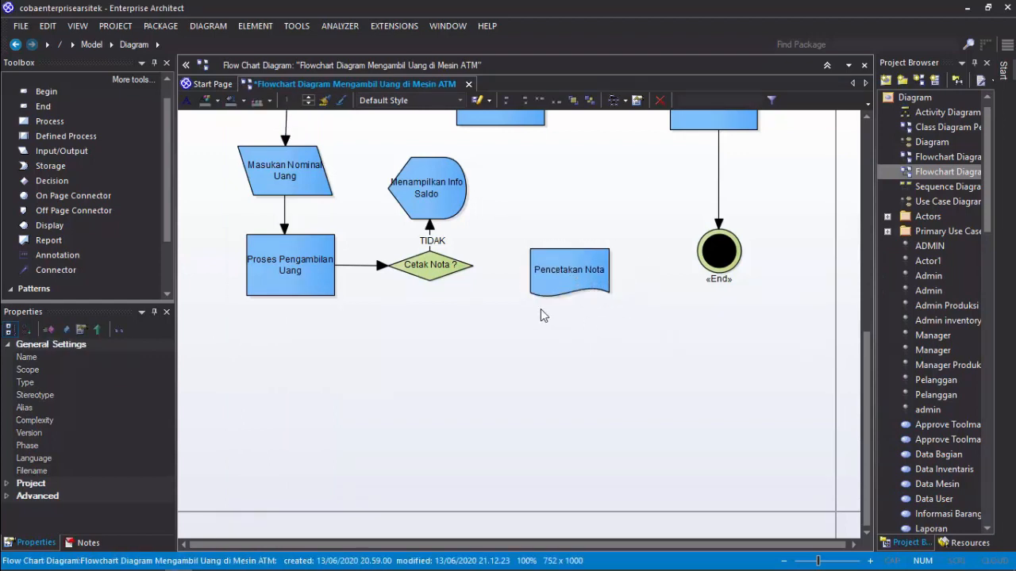
Connect "Cetak Nota ?" to the "Pencetakan Nota" report and nudge the report up until the connector runs horizontally.
click(467, 266)
drag(488, 253, 386, 341)
click(52, 270)
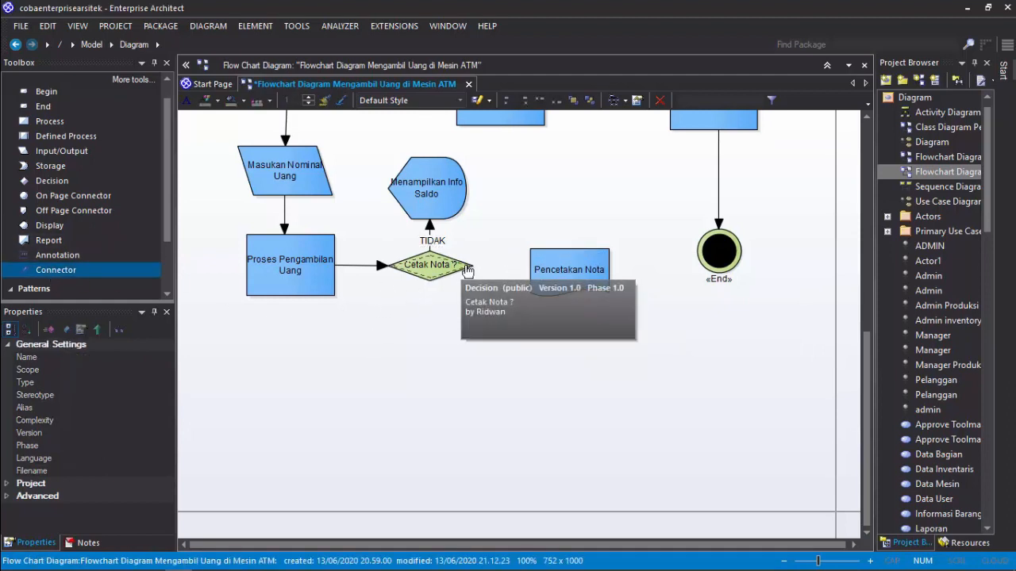
drag(467, 274, 545, 275)
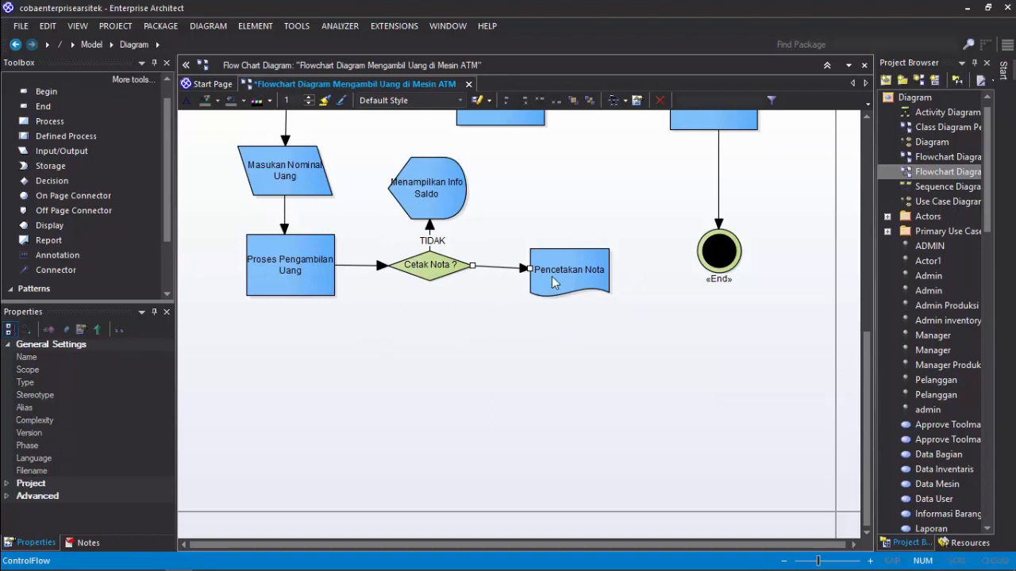
click(555, 284)
key(Up)
key(Up)
key(Up)
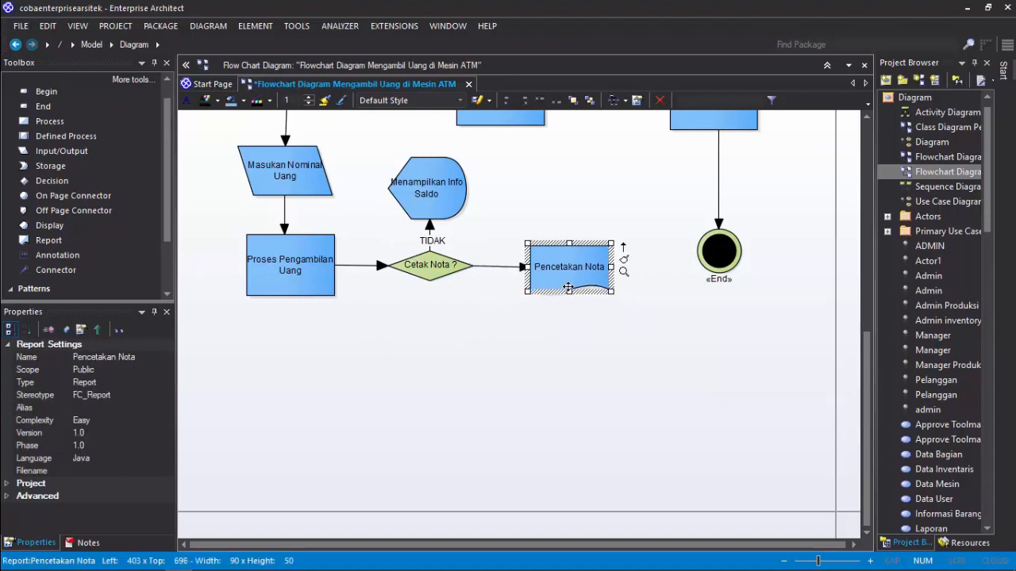
click(477, 324)
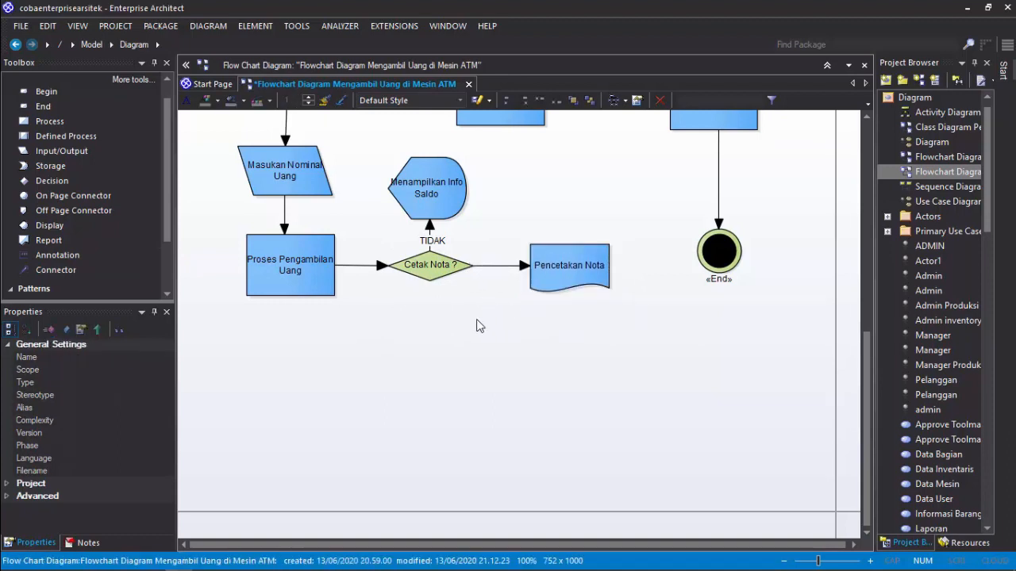
Name the connector from "Cetak Nota ?" to "Pencetakan Nota" YA and centre its label on the line.
click(494, 265)
double_click(494, 265)
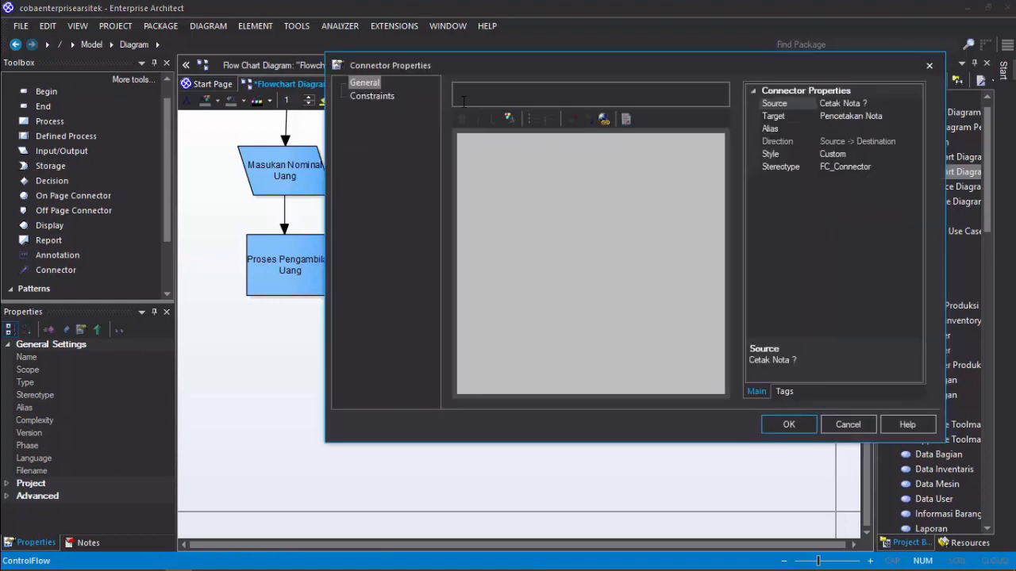
key(Return)
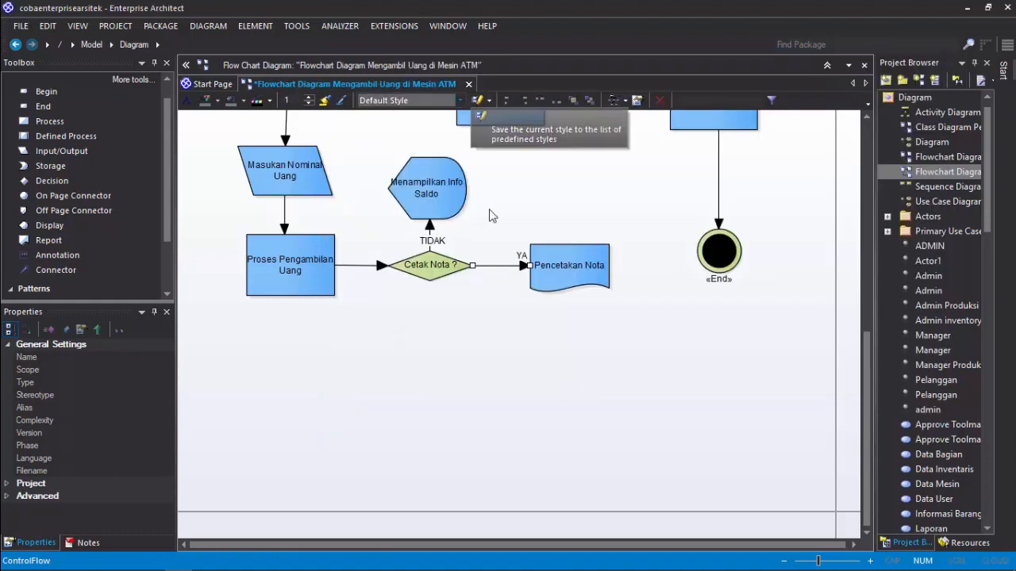
drag(522, 258, 497, 267)
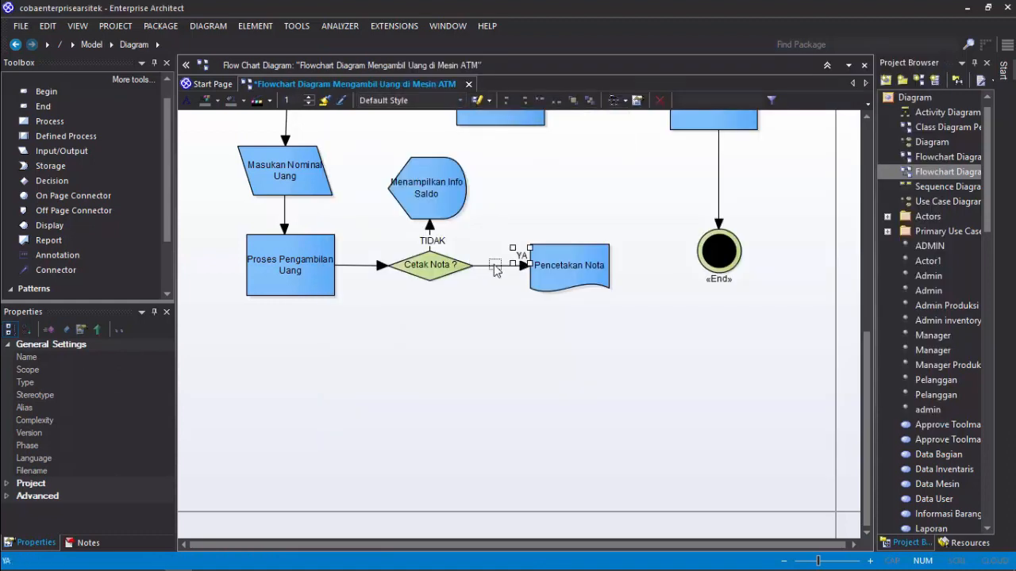
click(495, 314)
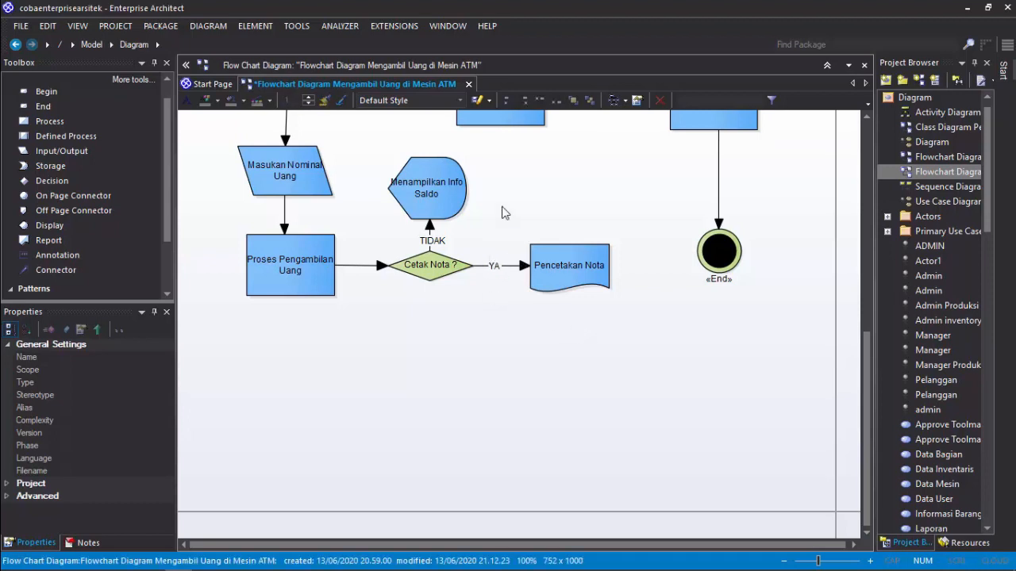
Connect "Menampilkan Info Saldo" to the side of "Transaksi Selesai" with a connector bent at a right angle.
scroll(501, 214, up, 5)
scroll(510, 219, down, 5)
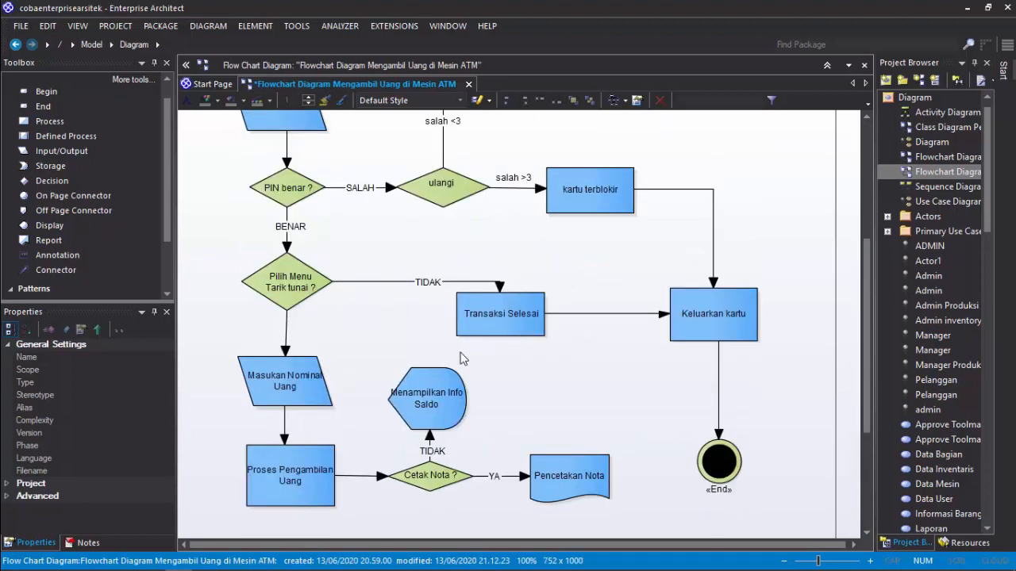
click(428, 376)
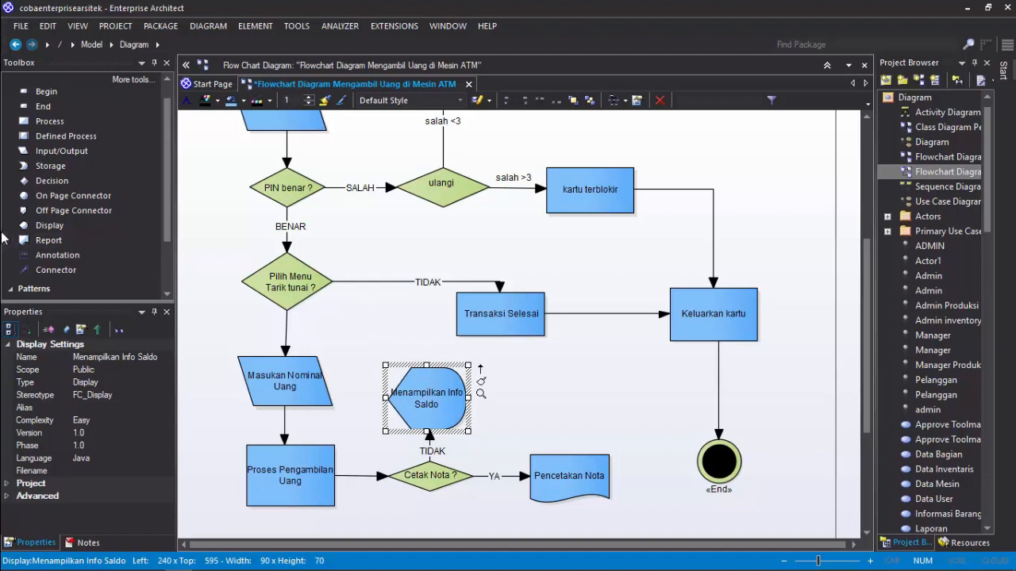
click(59, 271)
drag(431, 379, 426, 313)
click(468, 349)
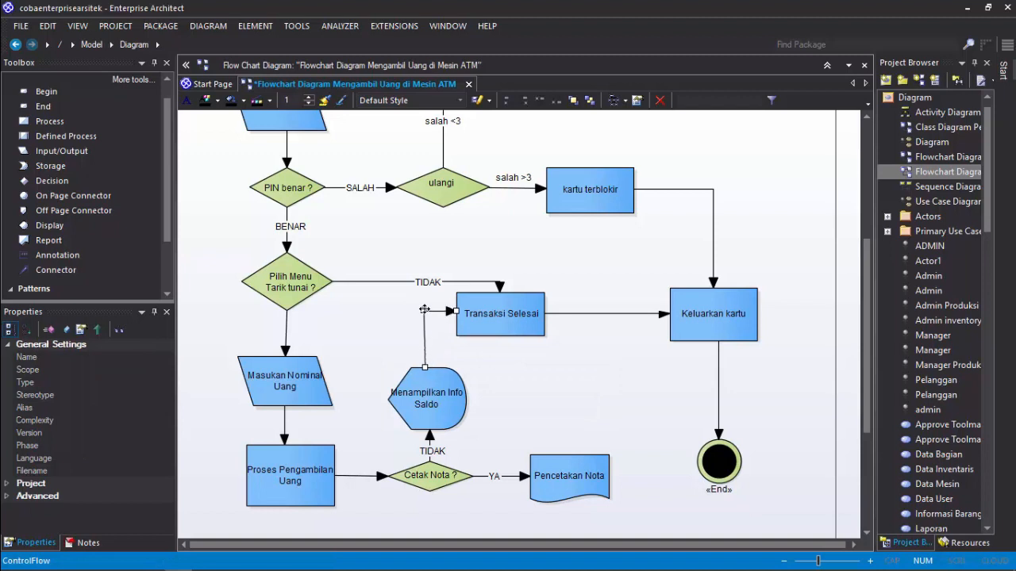
click(516, 363)
Connect "Pencetakan Nota" to the underside of "Transaksi Selesai" and bend the connector into a stepped right-angled route.
drag(573, 468, 575, 468)
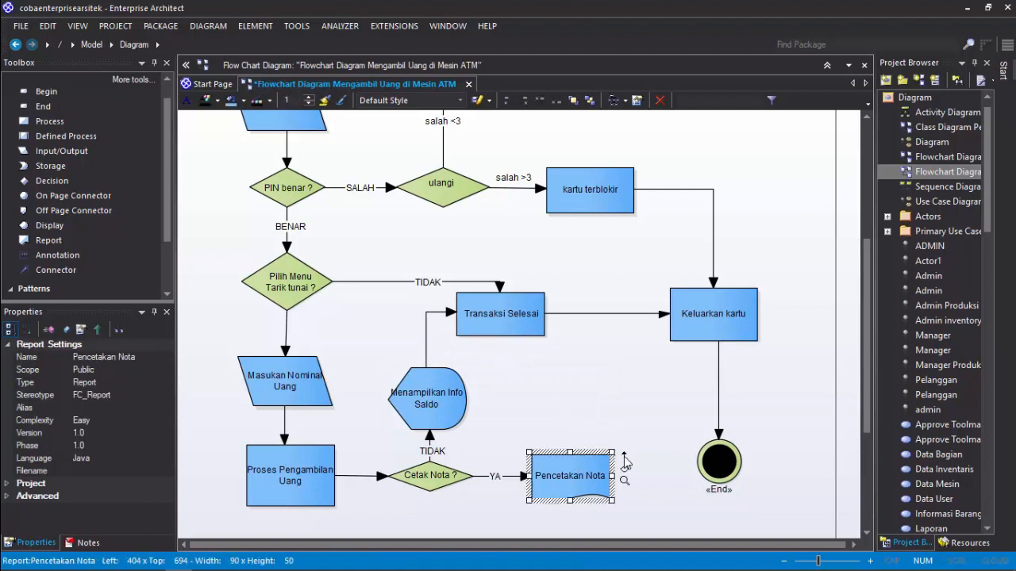
click(529, 410)
click(65, 271)
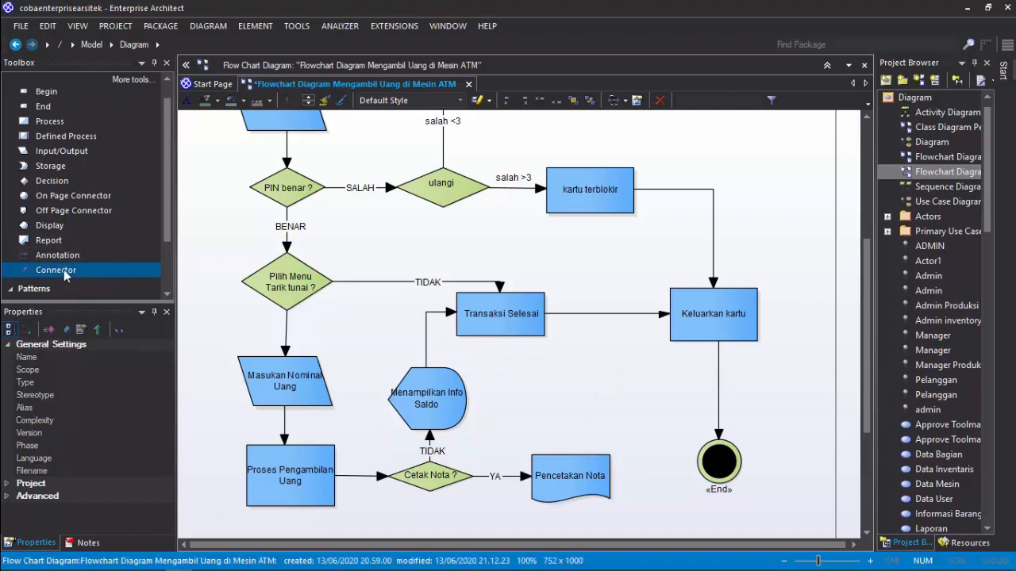
drag(573, 470, 517, 325)
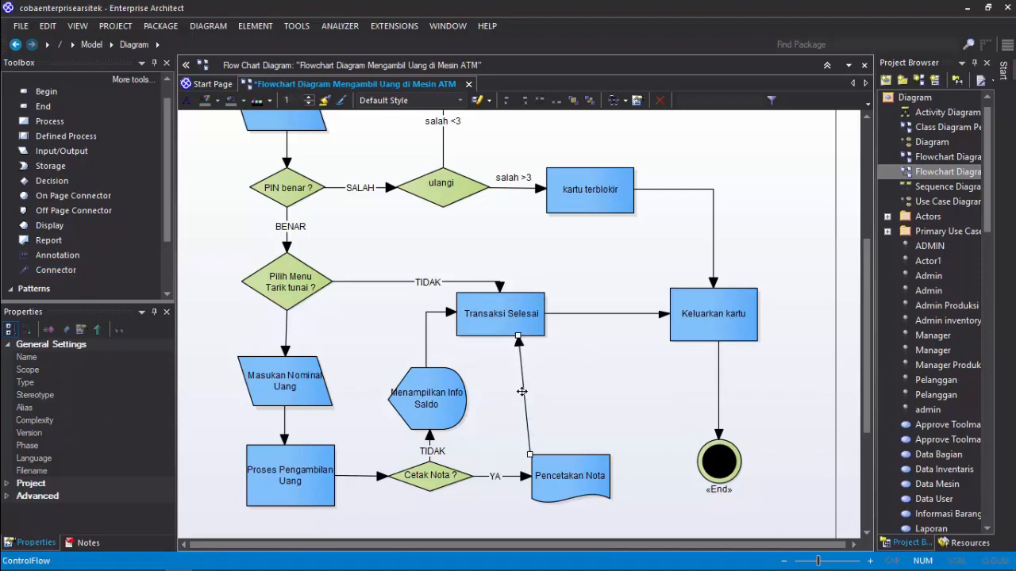
drag(525, 398, 577, 398)
drag(531, 455, 573, 425)
drag(524, 396, 517, 385)
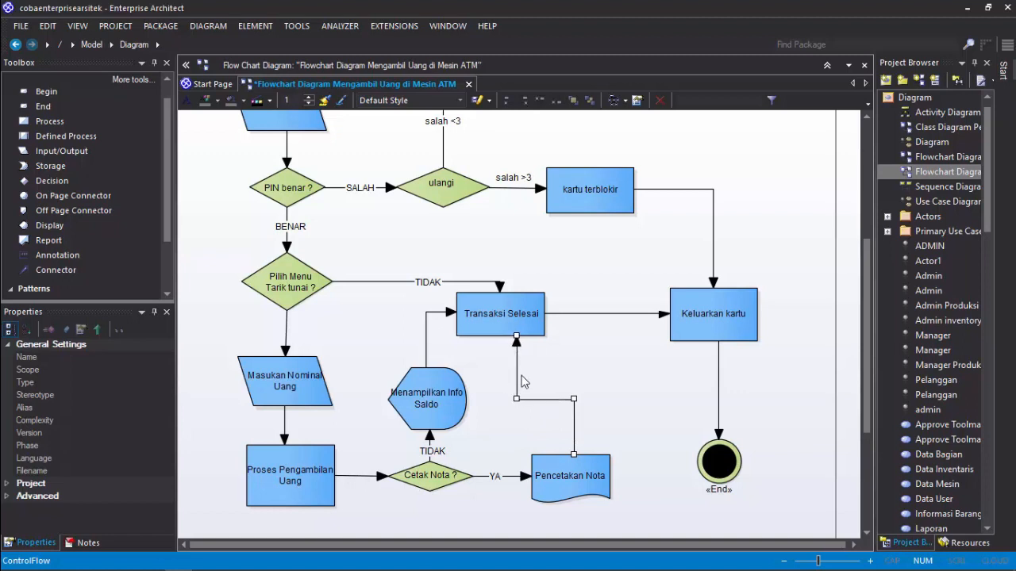
click(608, 382)
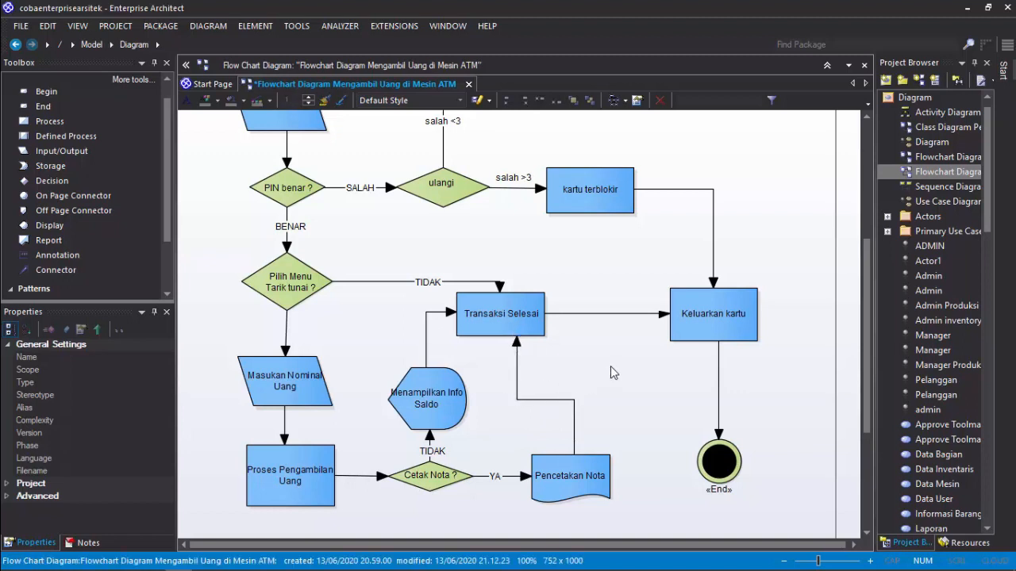
Review the whole flowchart at a reduced zoom, following the flow from the "mulai" element through "Masuk kartu ATM" and "Pilih Bahasa".
scroll(610, 366, up, 3)
scroll(610, 366, down, 5)
scroll(523, 257, up, 4)
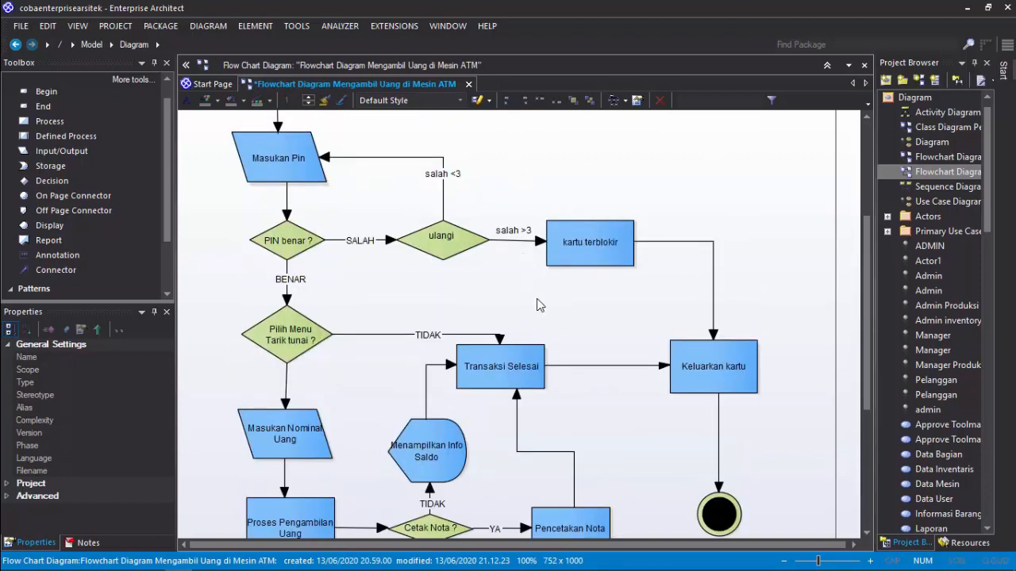
scroll(537, 305, down, 2)
scroll(536, 304, down, 3)
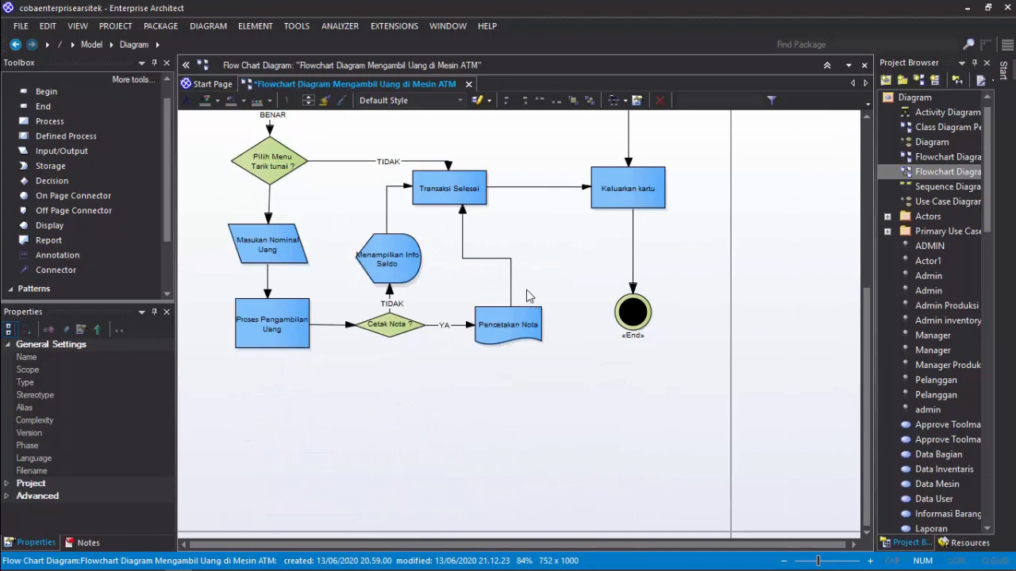
scroll(532, 291, up, 4)
scroll(410, 251, up, 1)
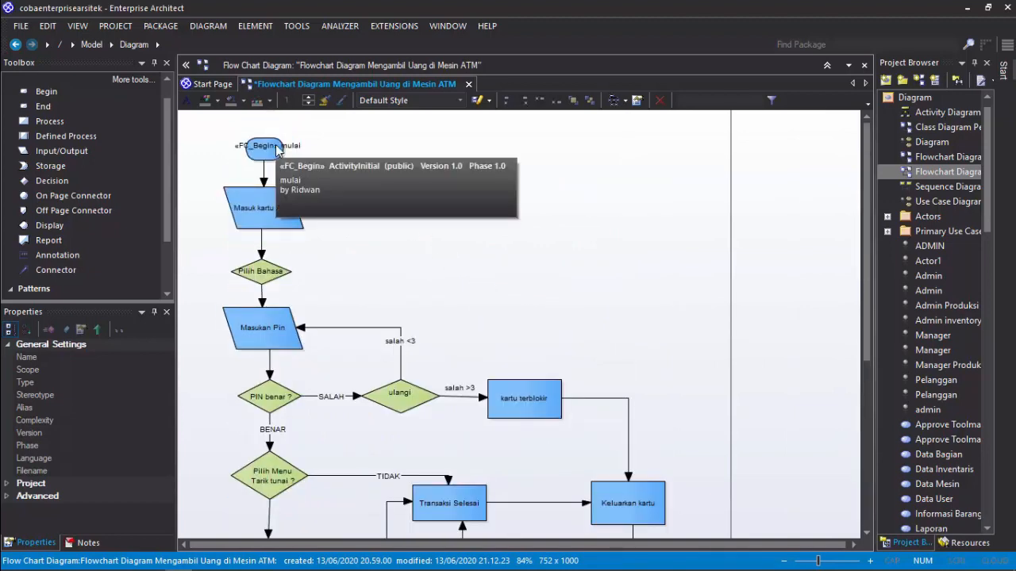
mouse_move(281, 217)
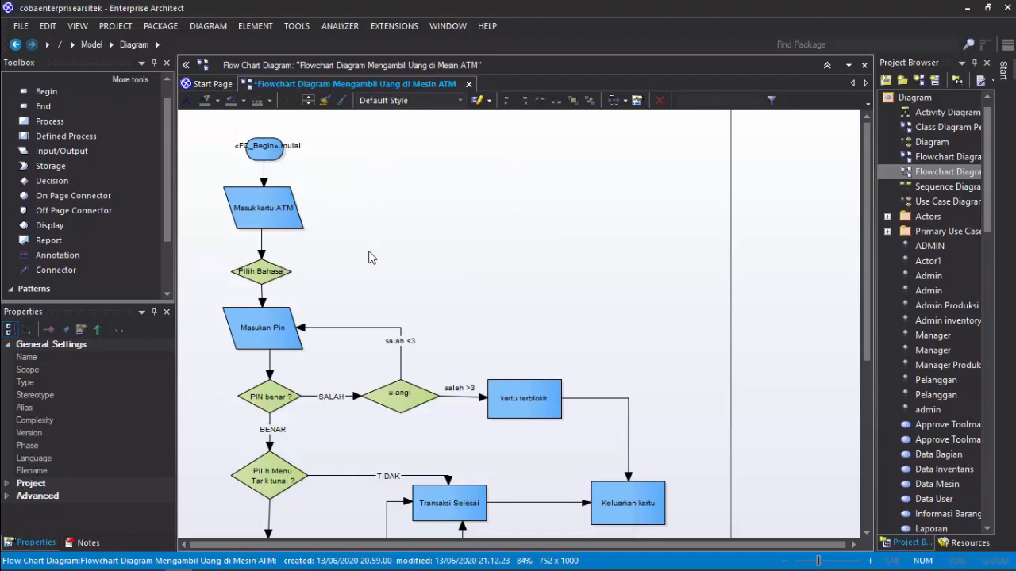
click(289, 227)
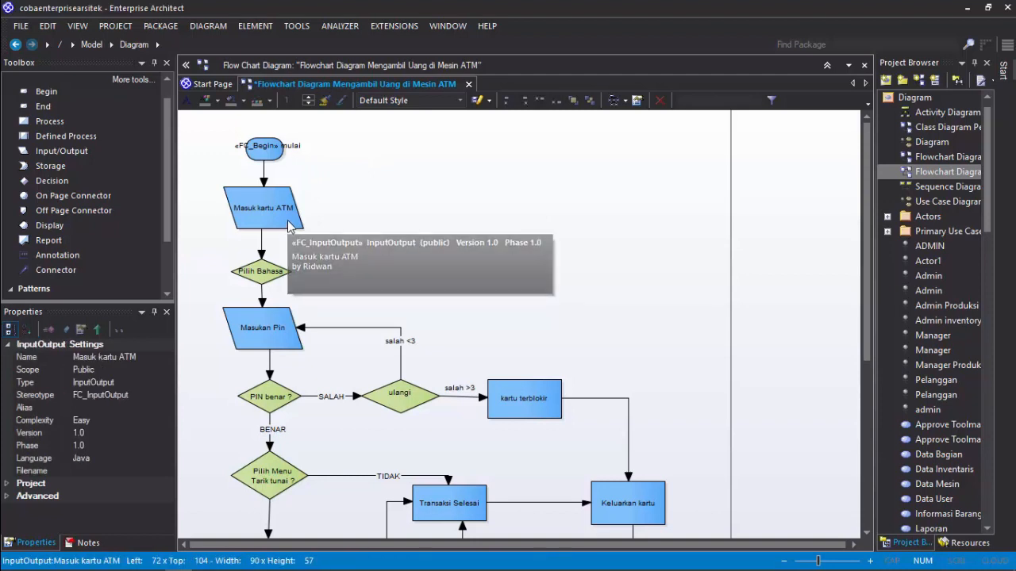
mouse_move(270, 281)
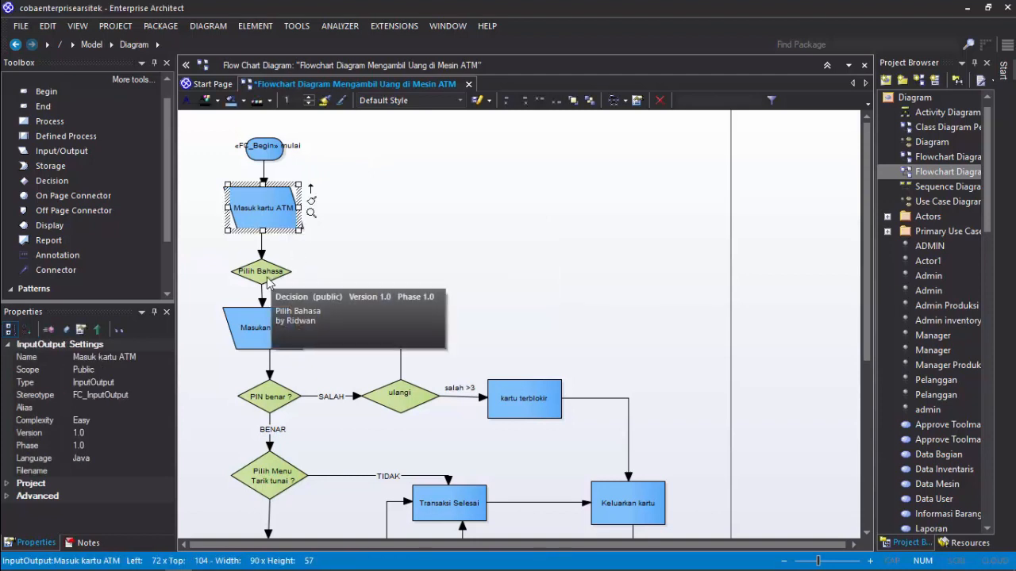
Trace the PIN-check branch from "Pilih Bahasa" and "Masukan Pin" through "ulangi" and "kartu terblokir" to "Keluarkan kartu".
click(268, 279)
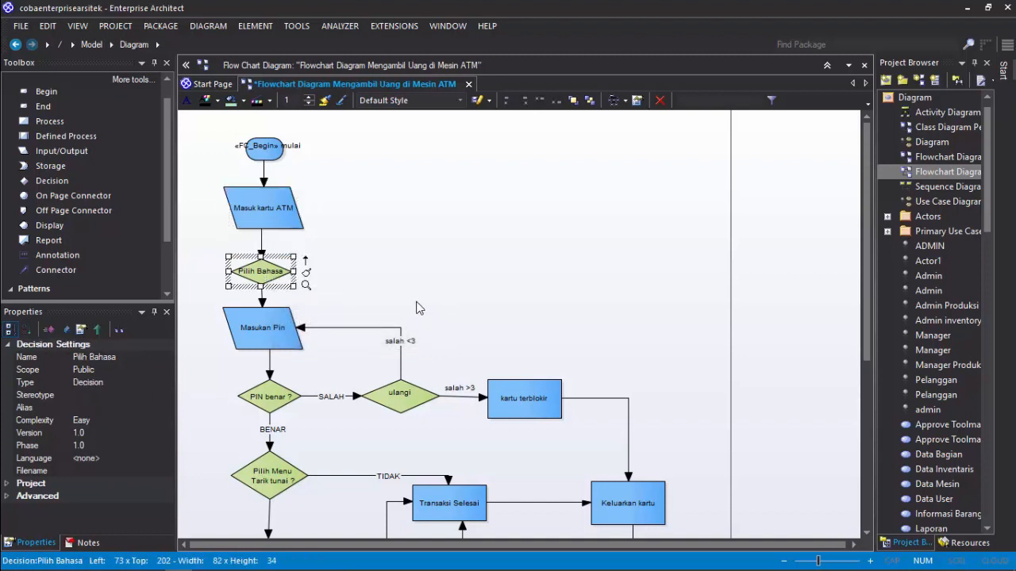
mouse_move(278, 330)
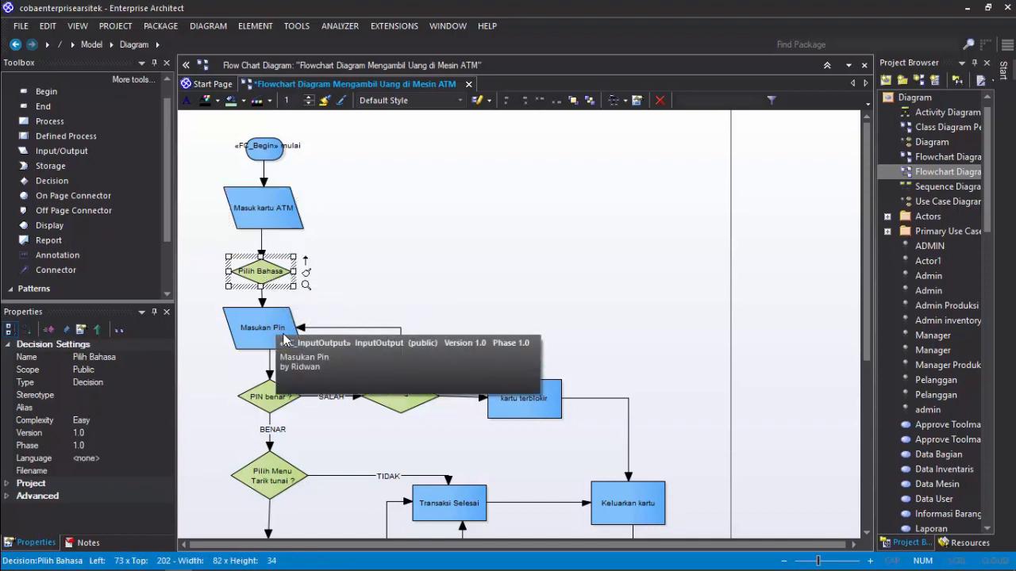
click(267, 339)
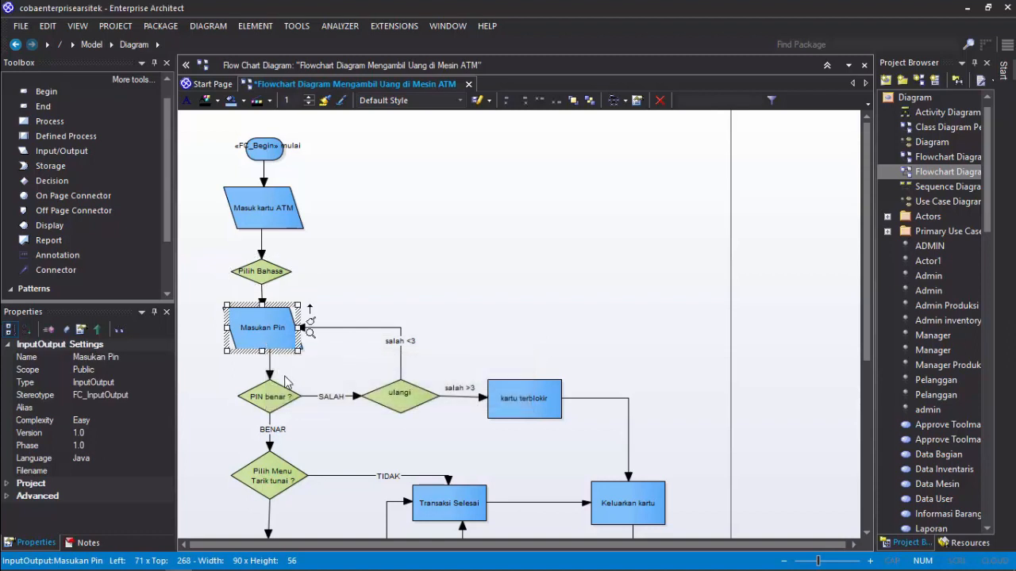
click(405, 407)
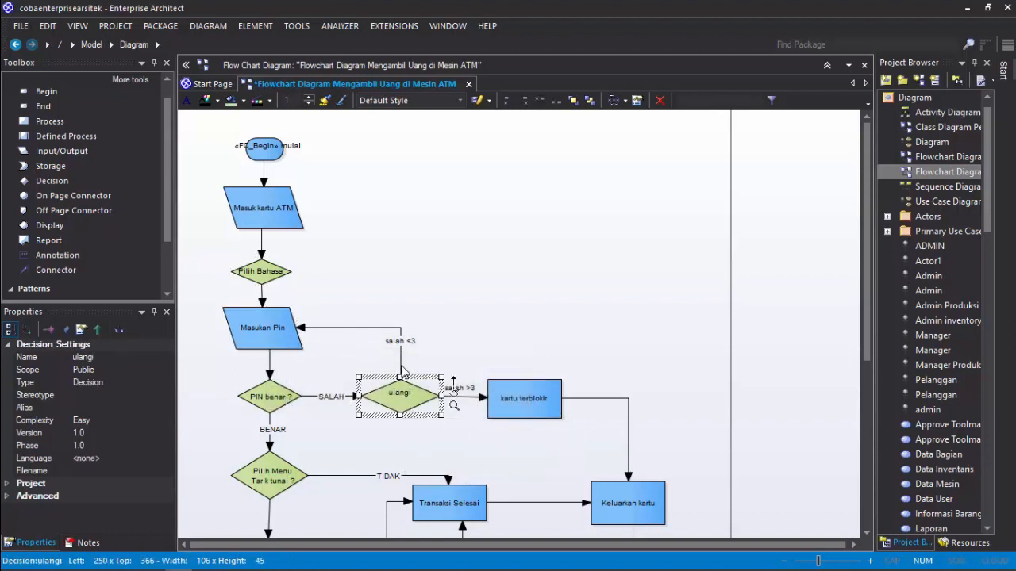
mouse_move(406, 348)
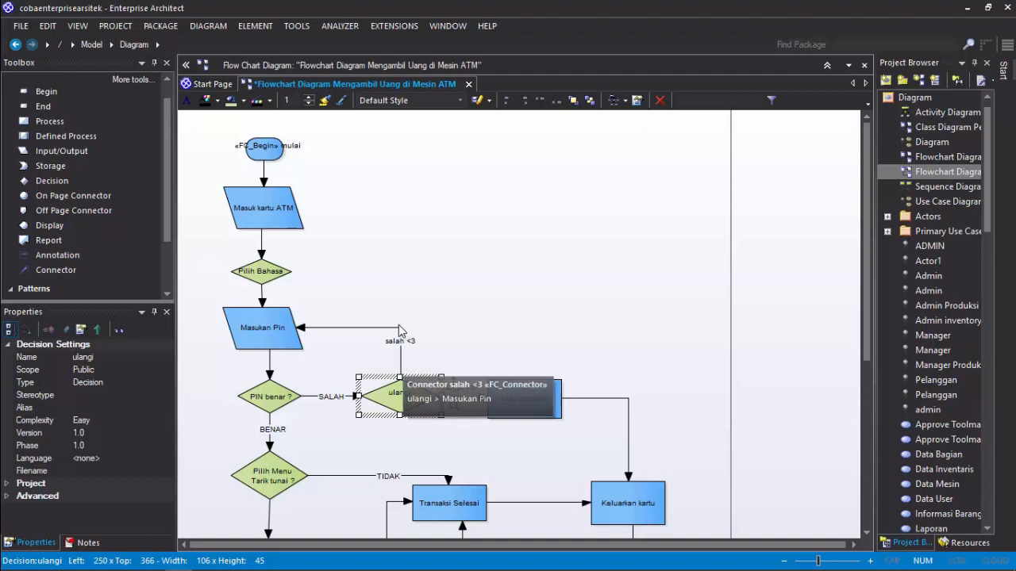
mouse_move(286, 326)
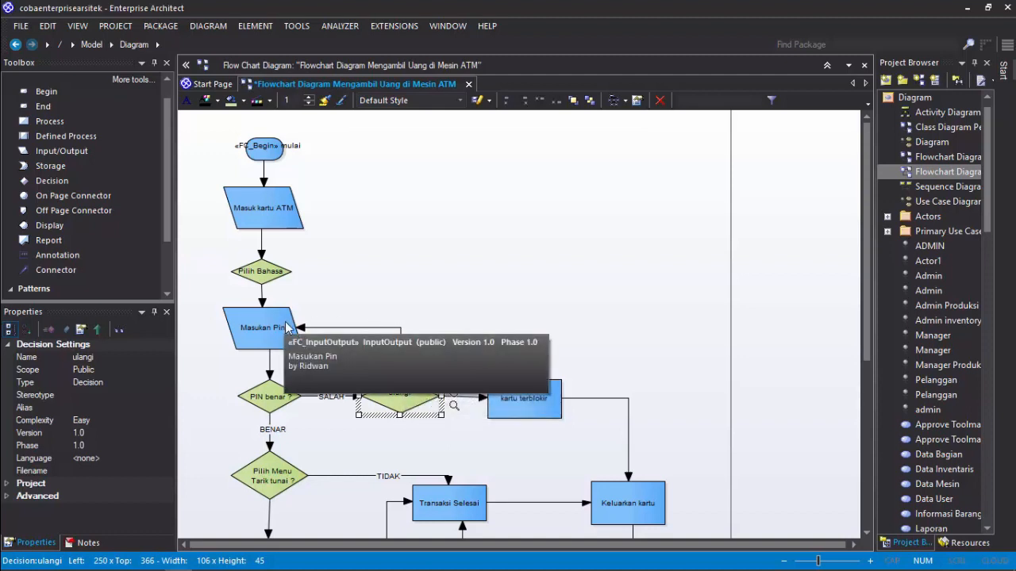
click(524, 409)
scroll(558, 412, down, 3)
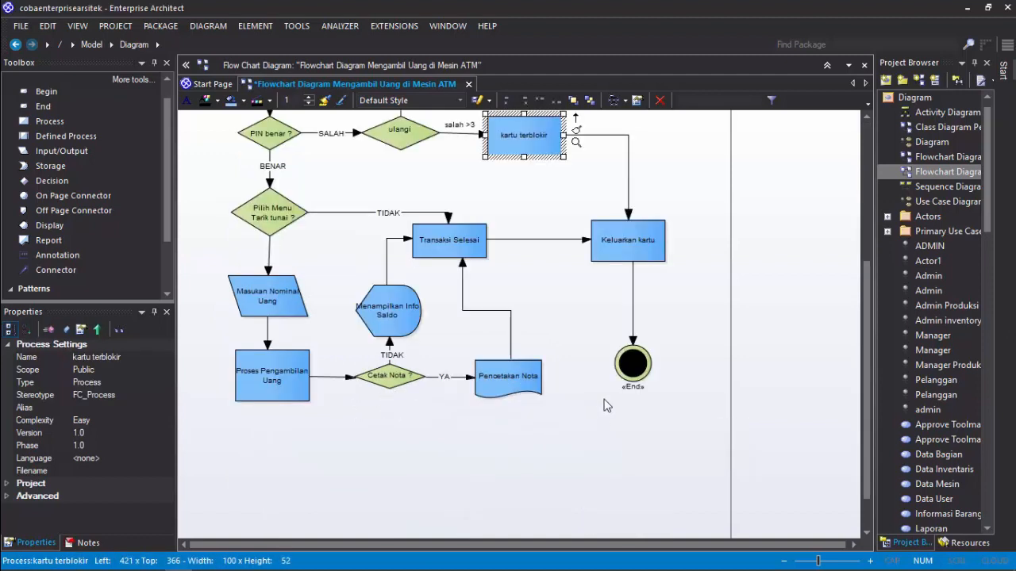
click(624, 261)
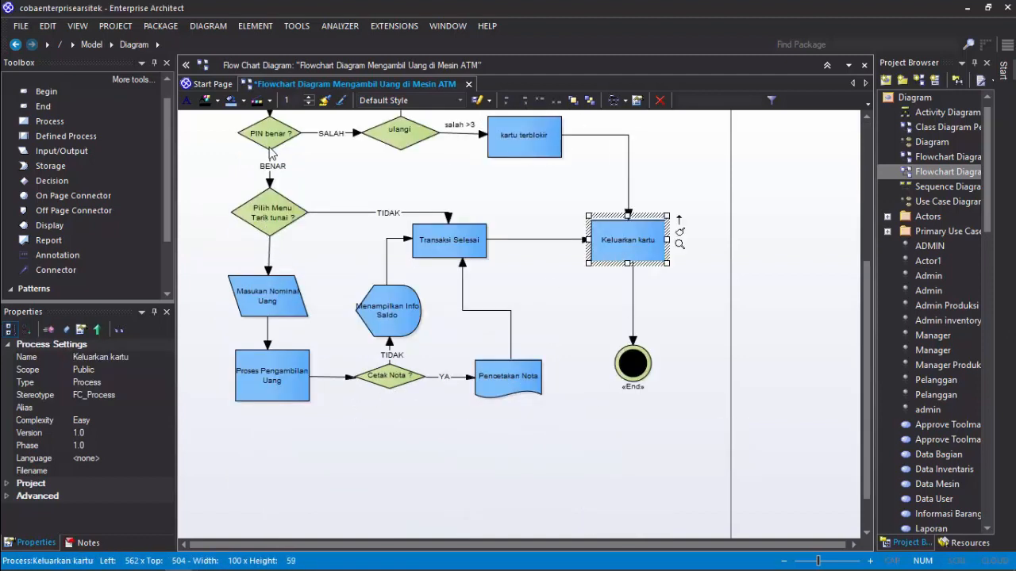
Follow the withdrawal branches from "Pilih Menu Tarik tunai ?" to "Transaksi Selesai" and through "Masukan Nominal Uang" and "Proses Pengambilan Uang" towards "Cetak Nota ?".
mouse_move(272, 231)
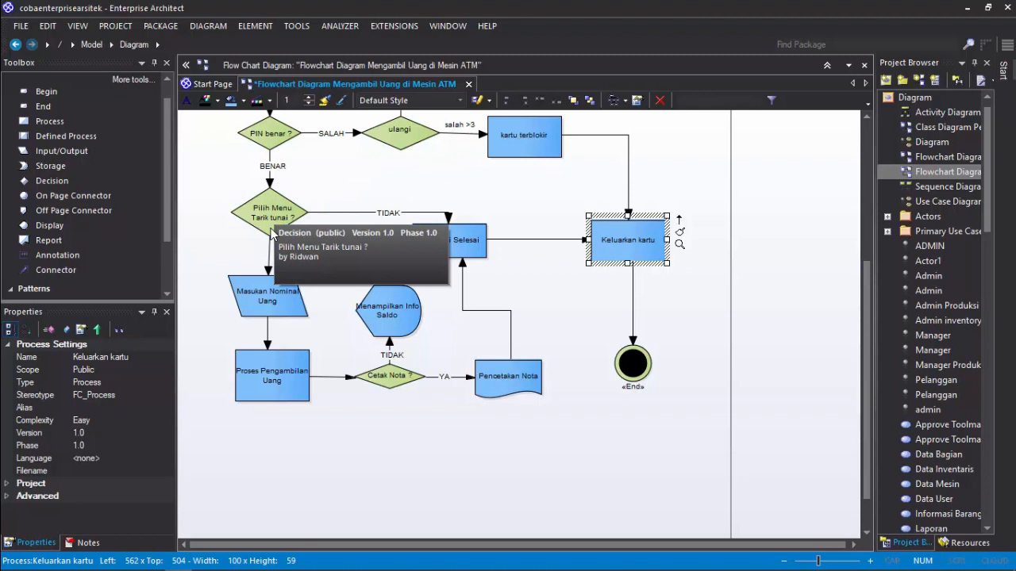
click(271, 232)
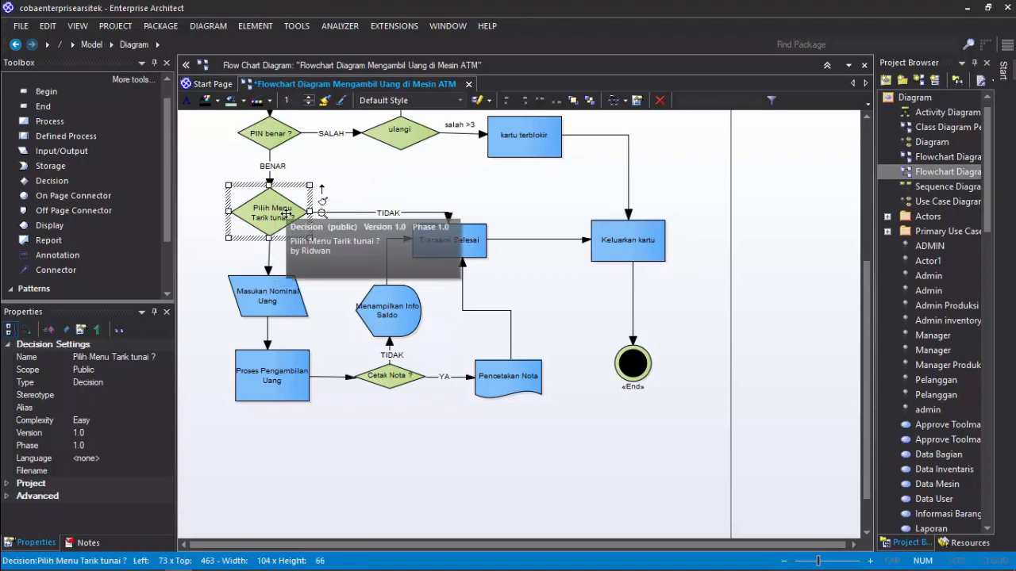
mouse_move(458, 254)
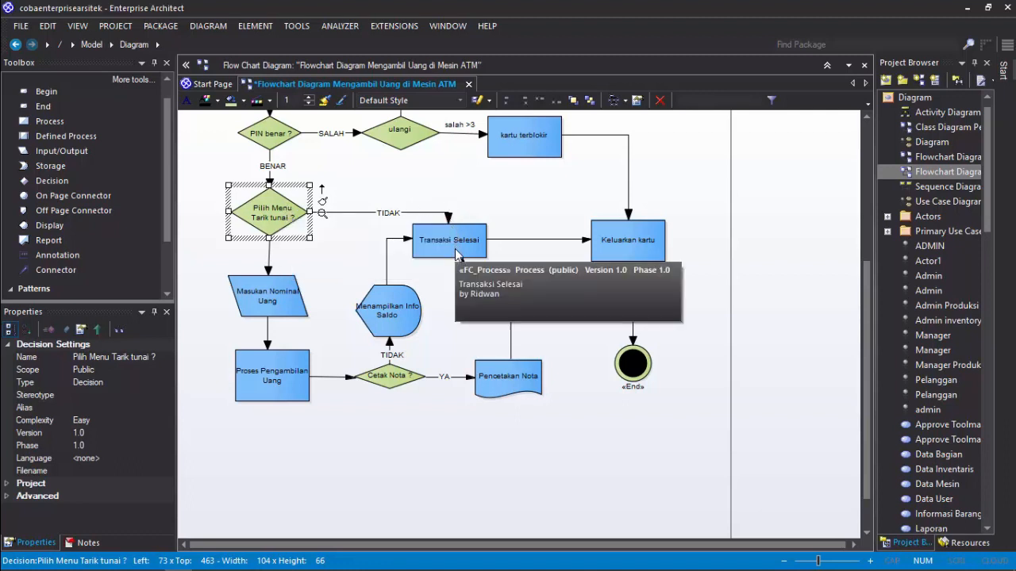
mouse_move(657, 254)
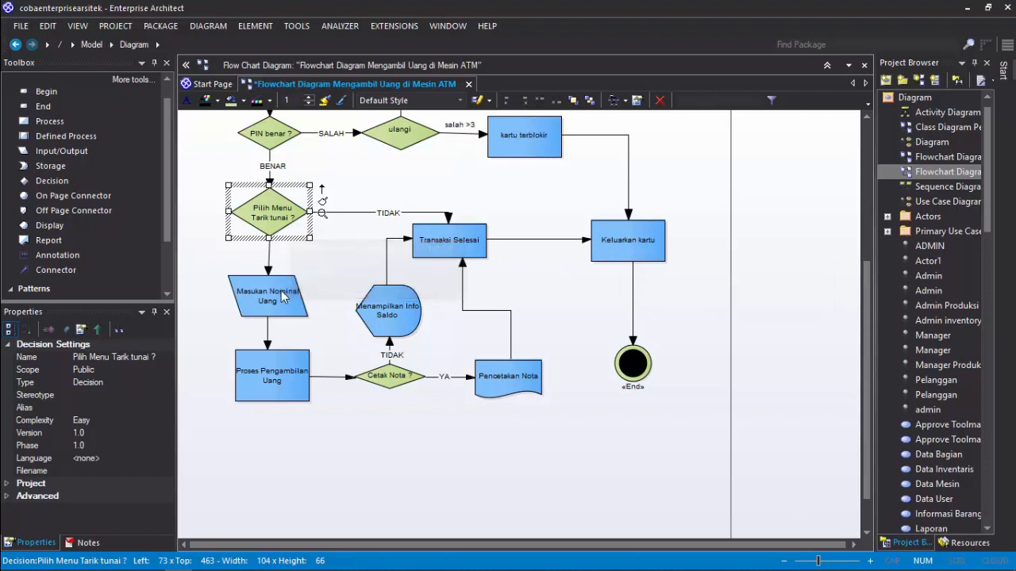
mouse_move(282, 300)
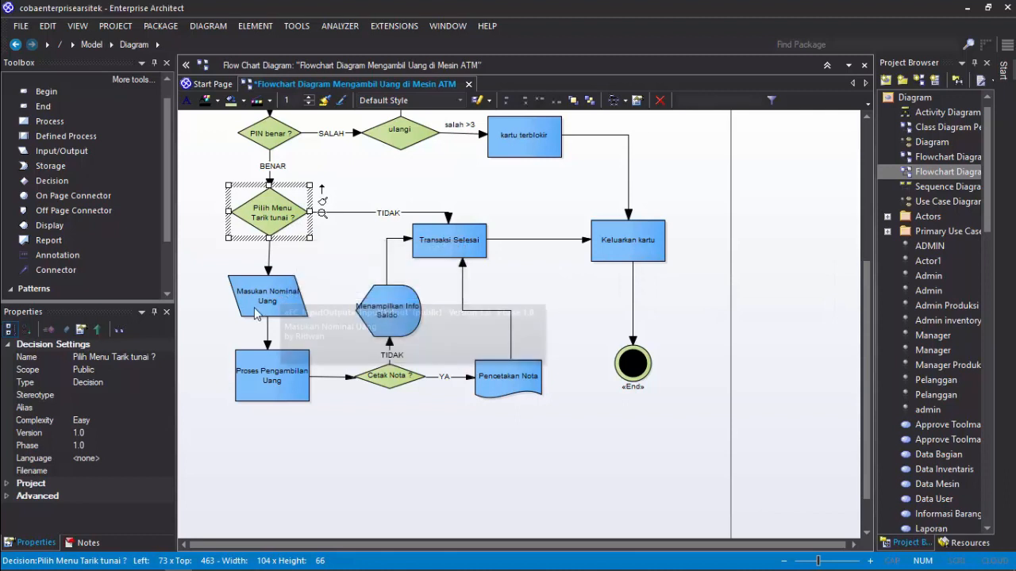
click(282, 304)
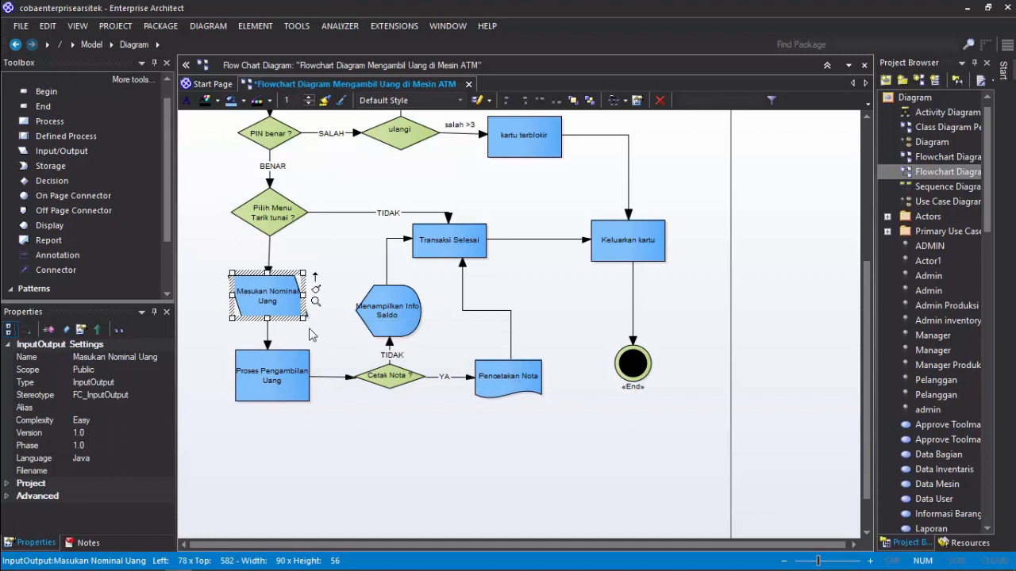
click(266, 373)
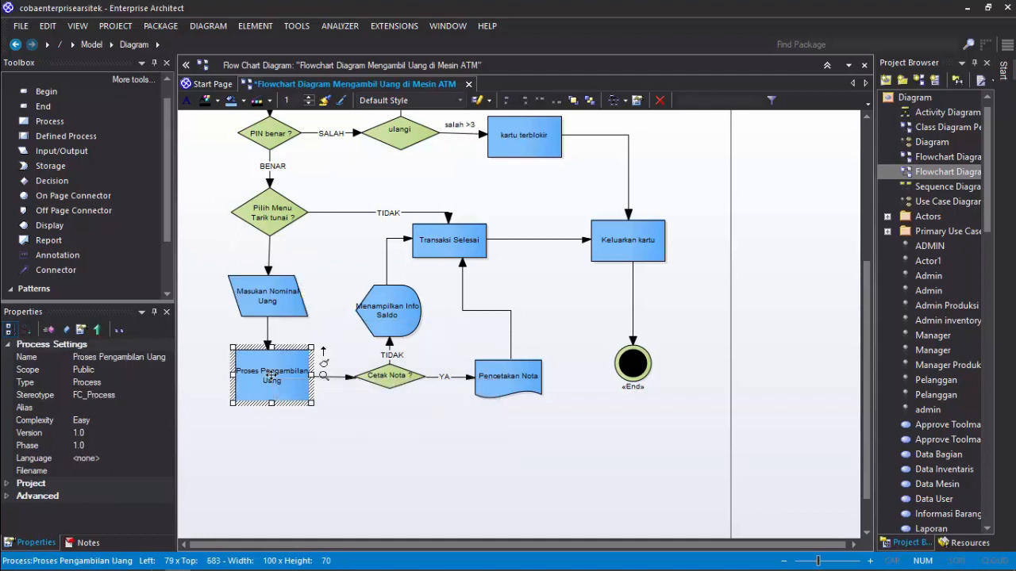
click(370, 398)
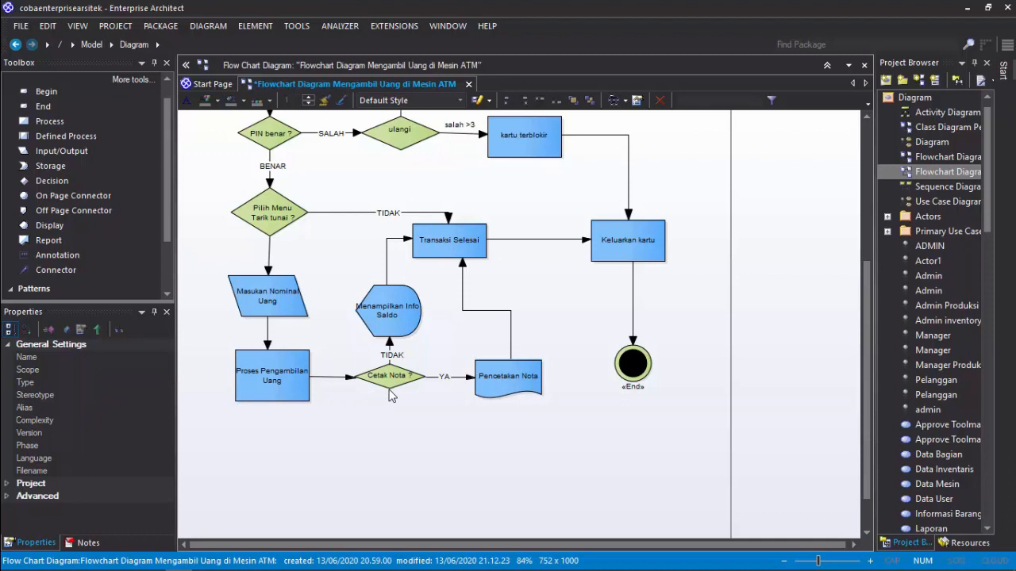